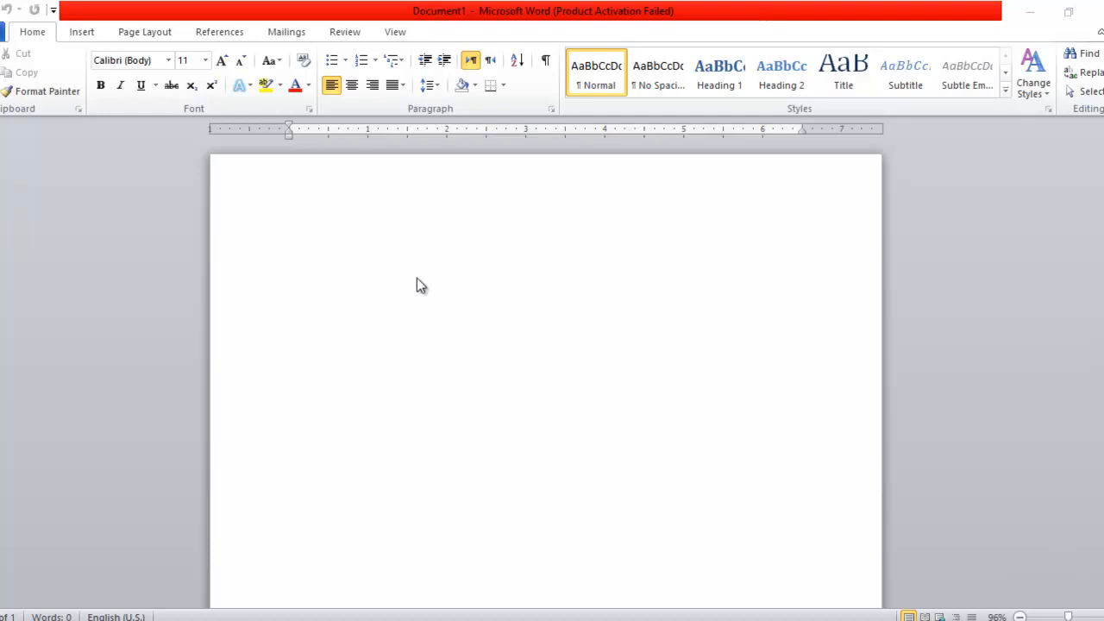
Activate the empty Document1 window and bring up the Page Layout ribbon.
click(250, 239)
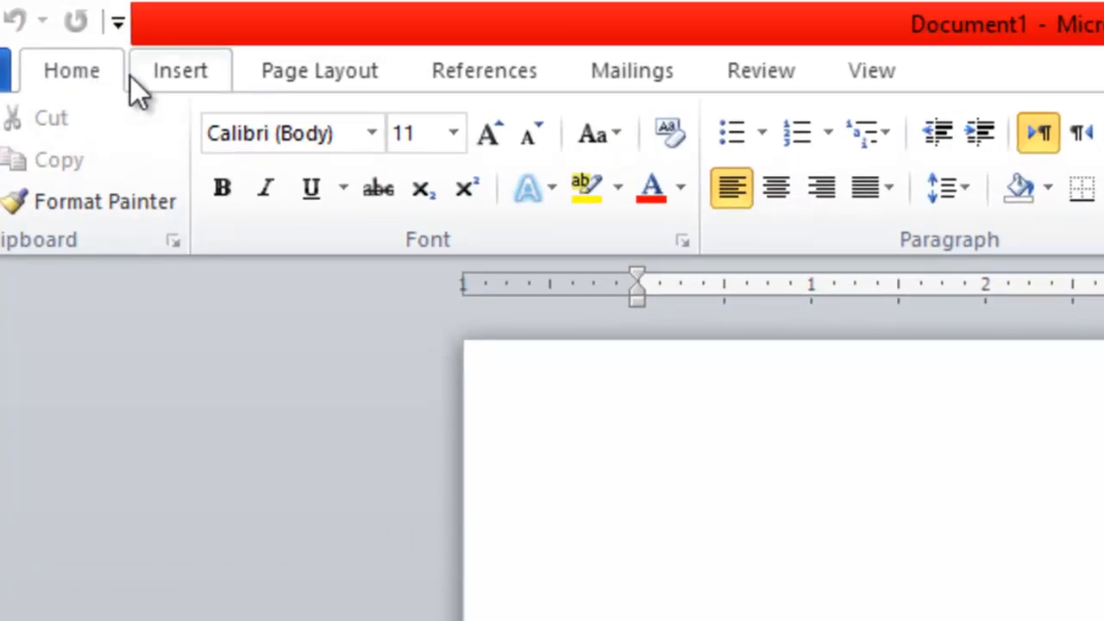
click(325, 68)
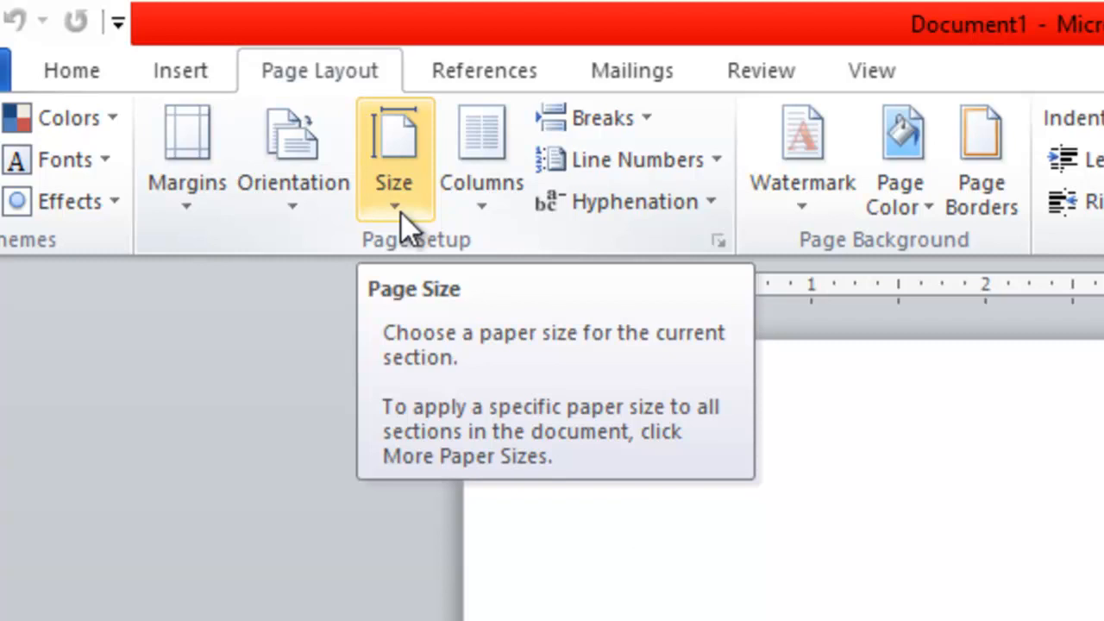
Change the blank page's paper size to A4 (8.27" x 11.69").
click(402, 214)
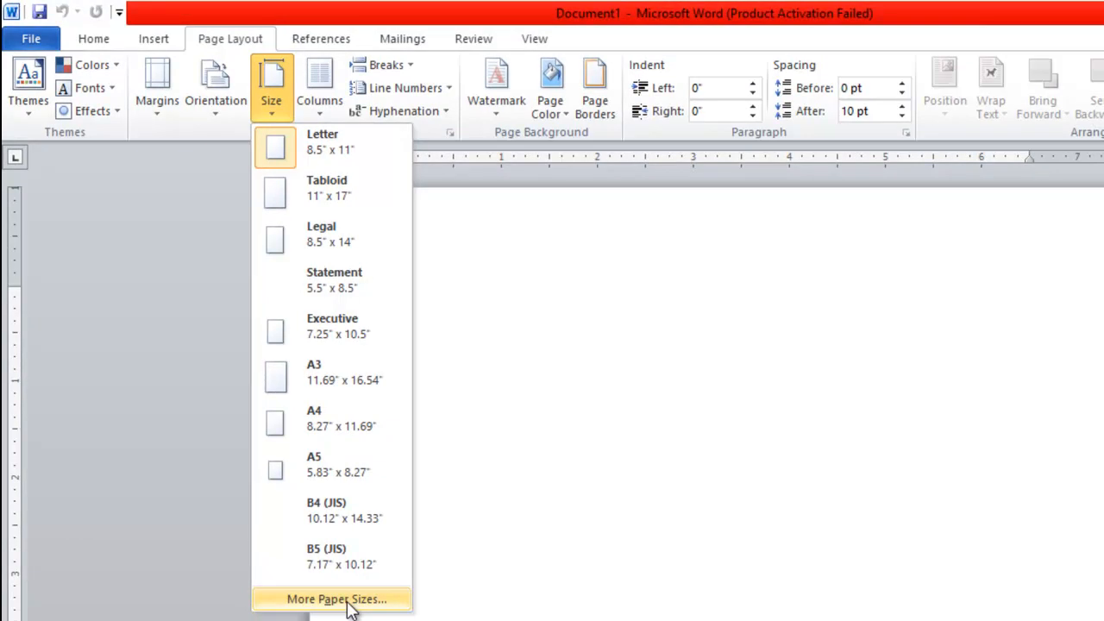
click(348, 426)
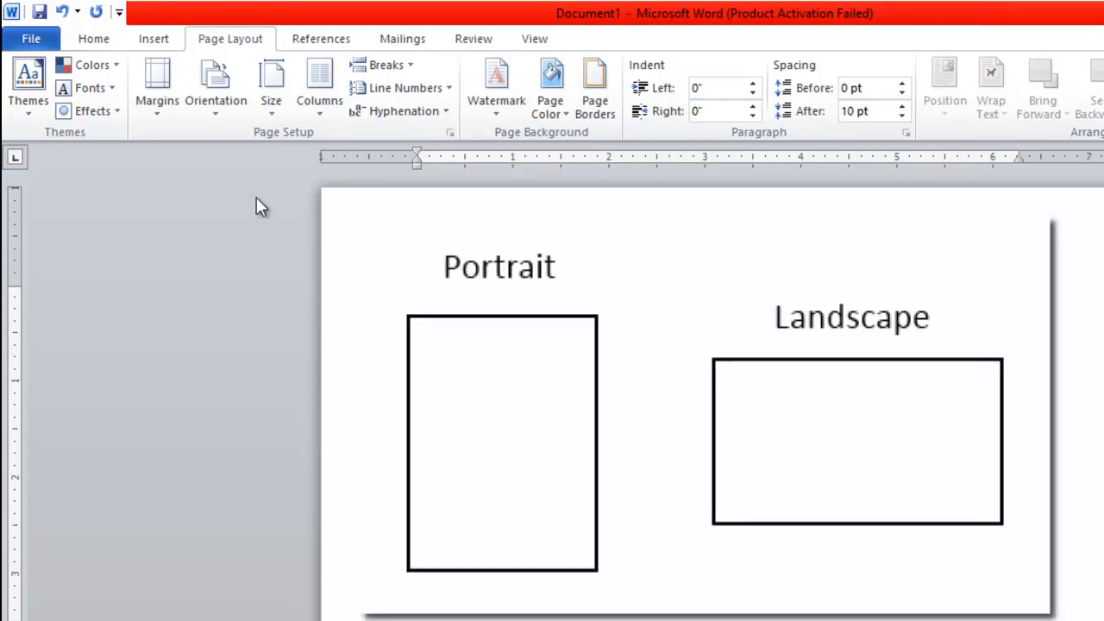
click(219, 113)
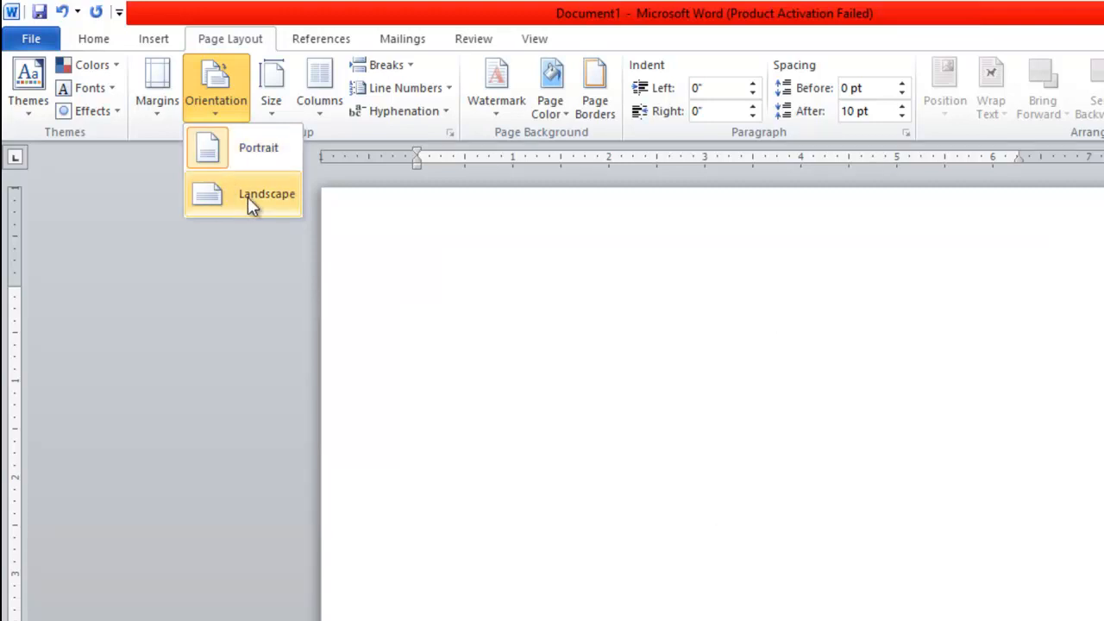
click(248, 197)
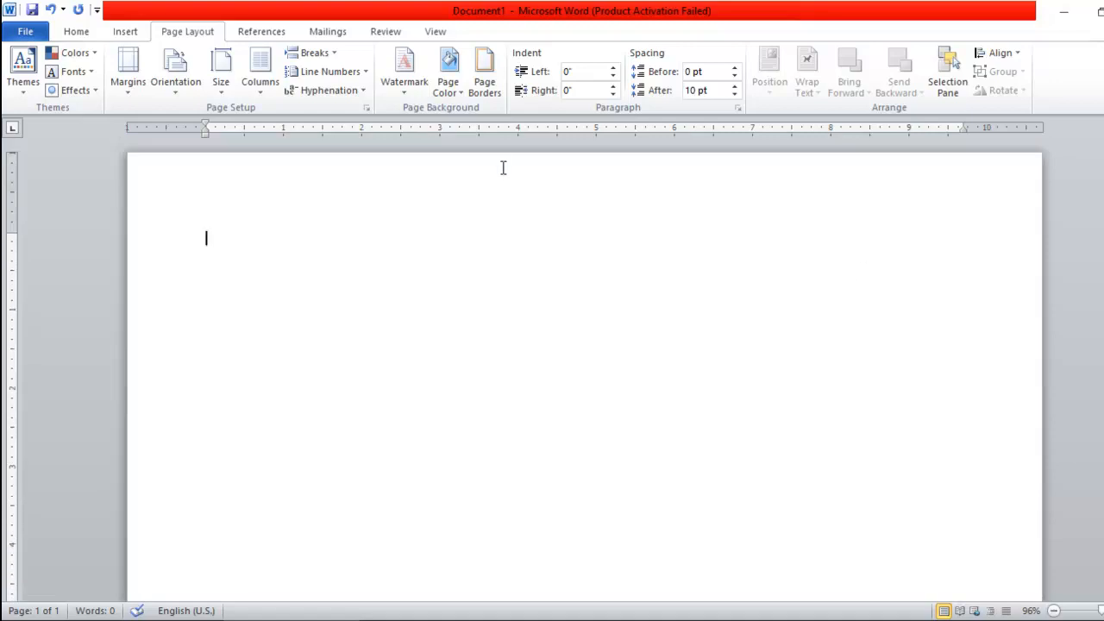
click(178, 94)
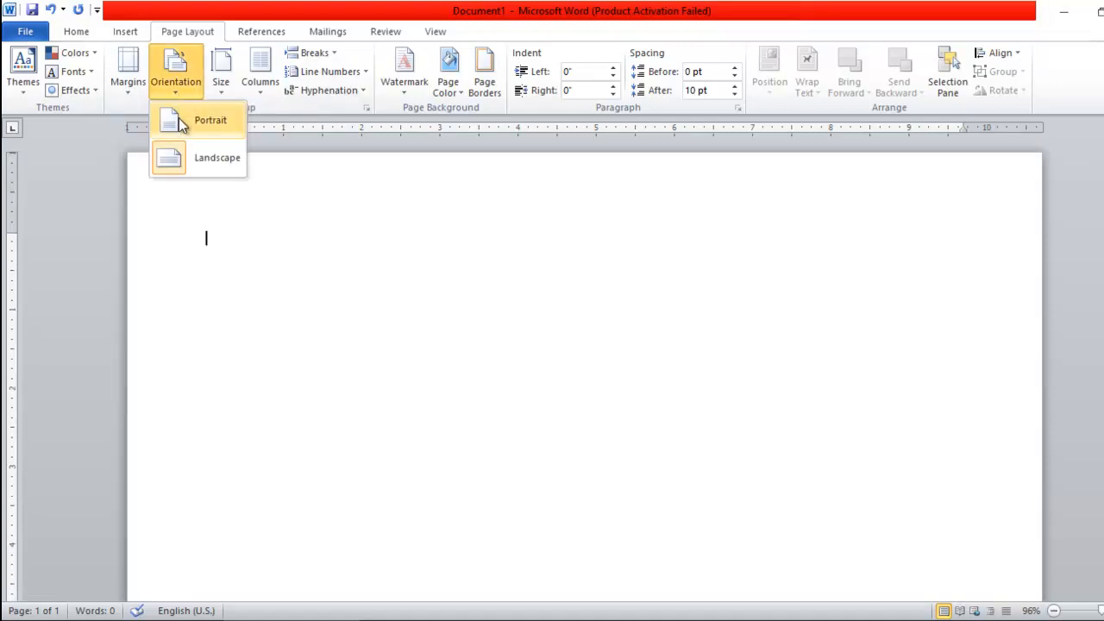
click(178, 118)
click(176, 86)
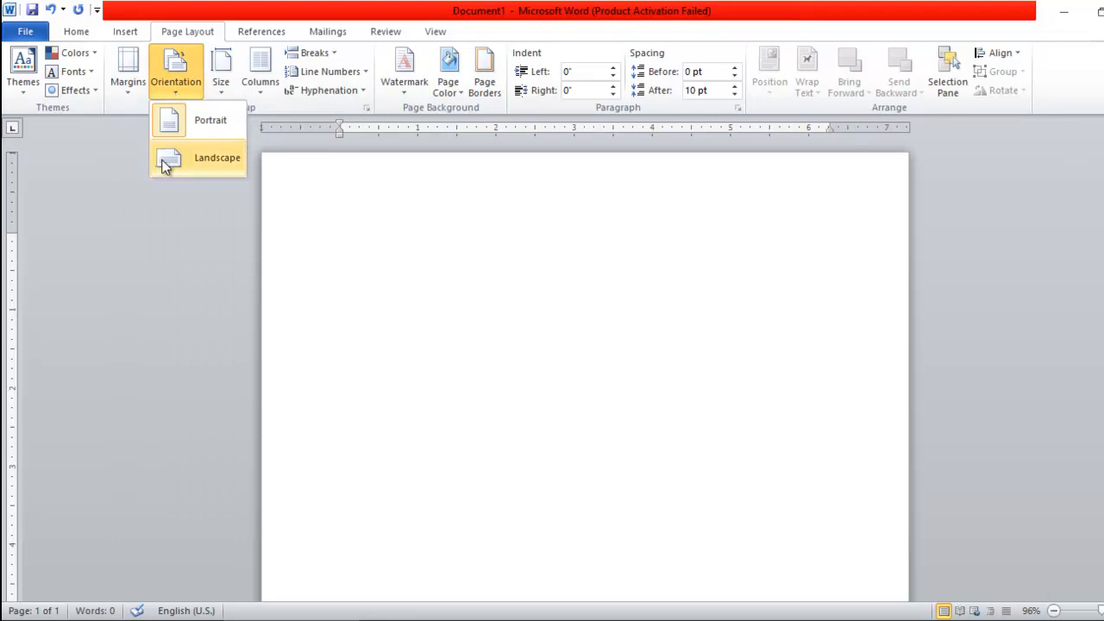
click(160, 162)
click(175, 93)
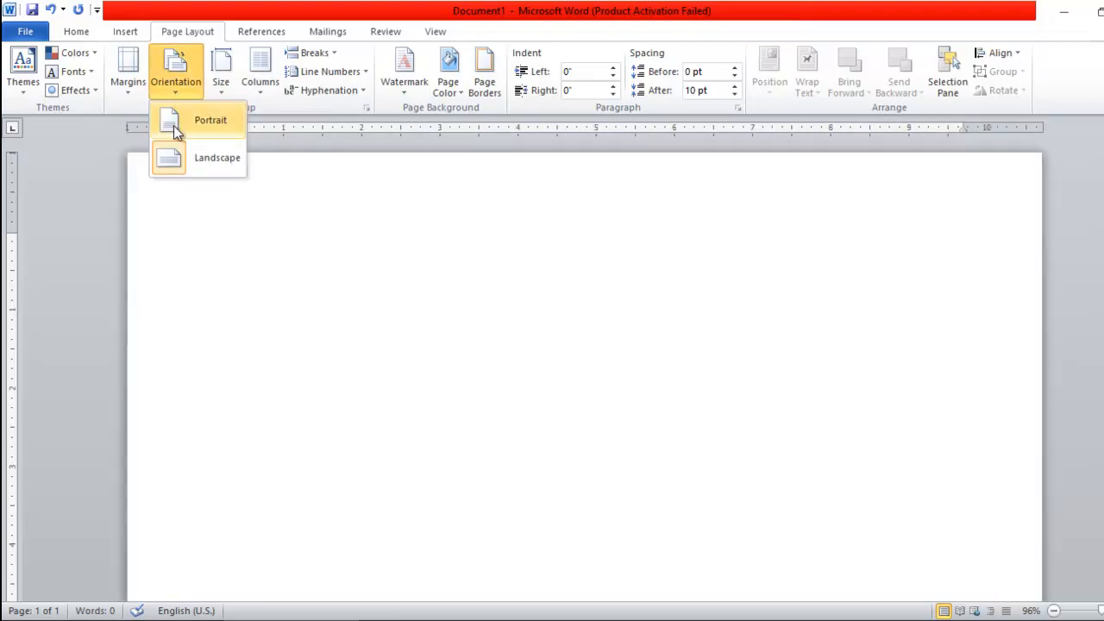
click(173, 126)
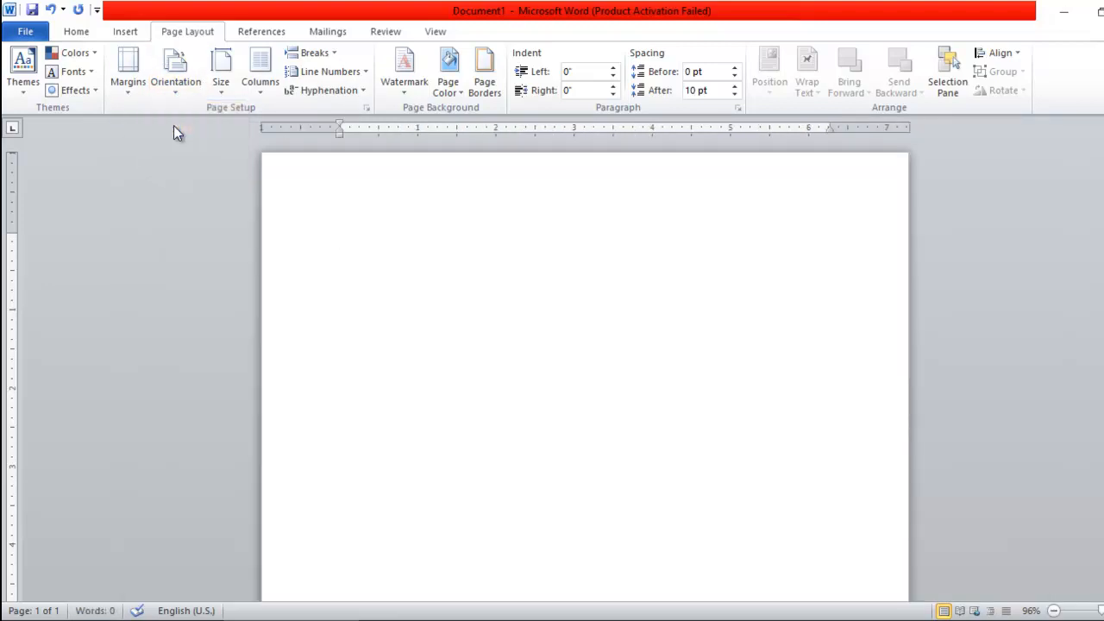
Apply the Narrow margin preset, giving 0.5" margins on all sides.
click(124, 91)
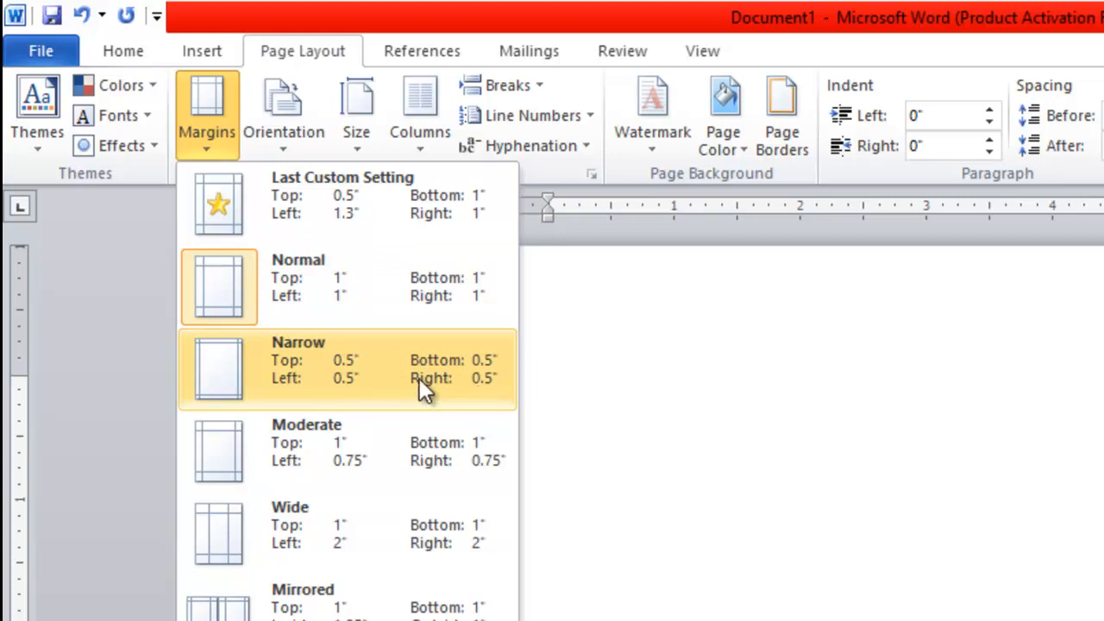
click(734, 8)
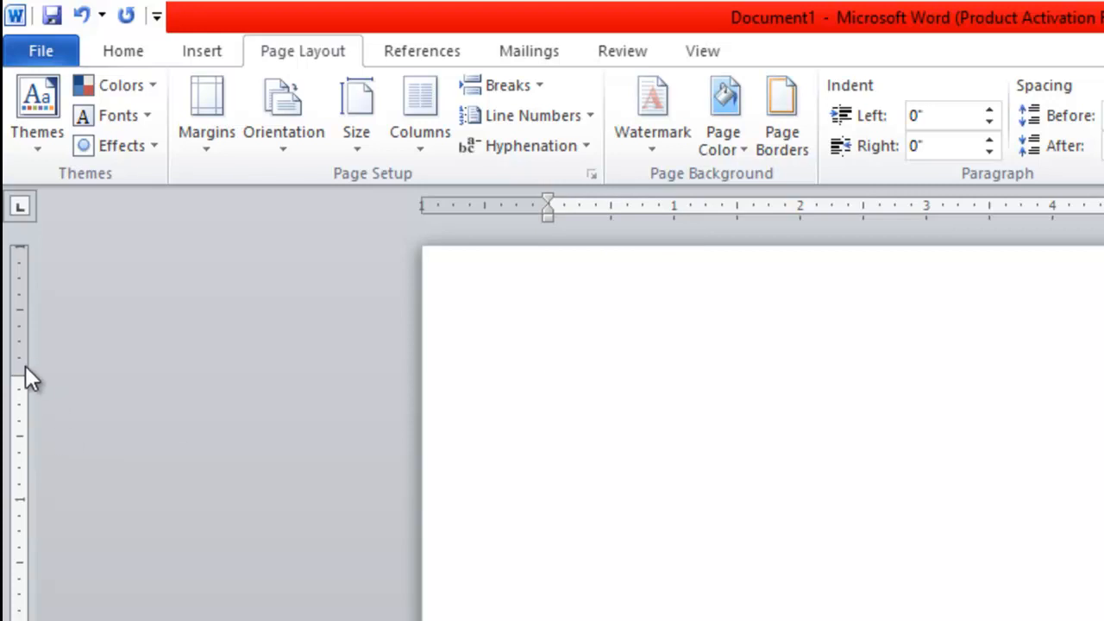
click(201, 152)
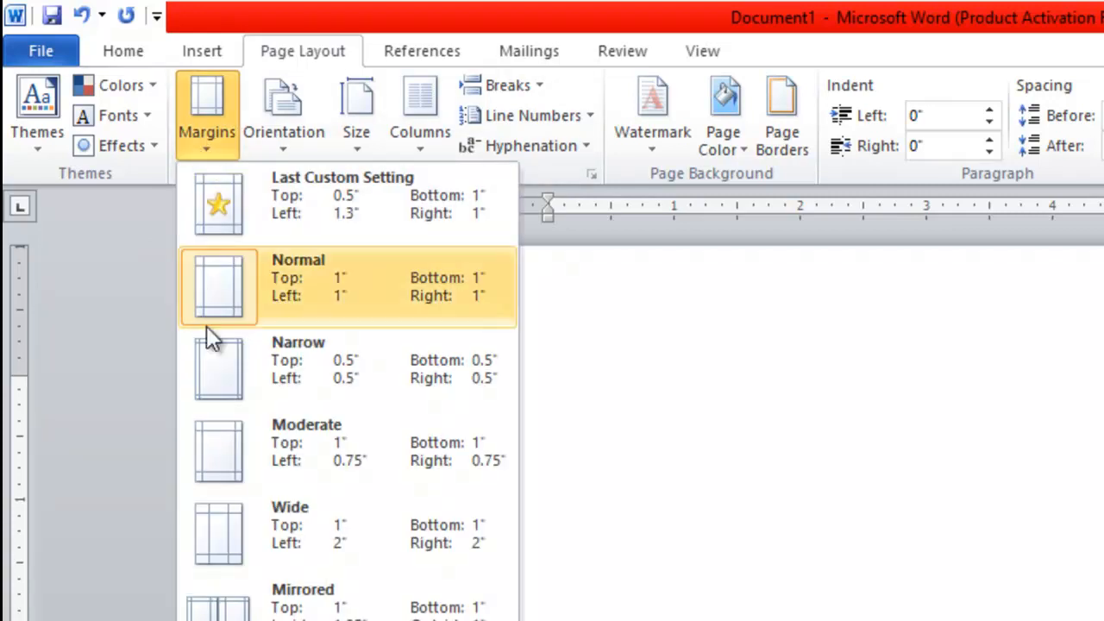
click(245, 369)
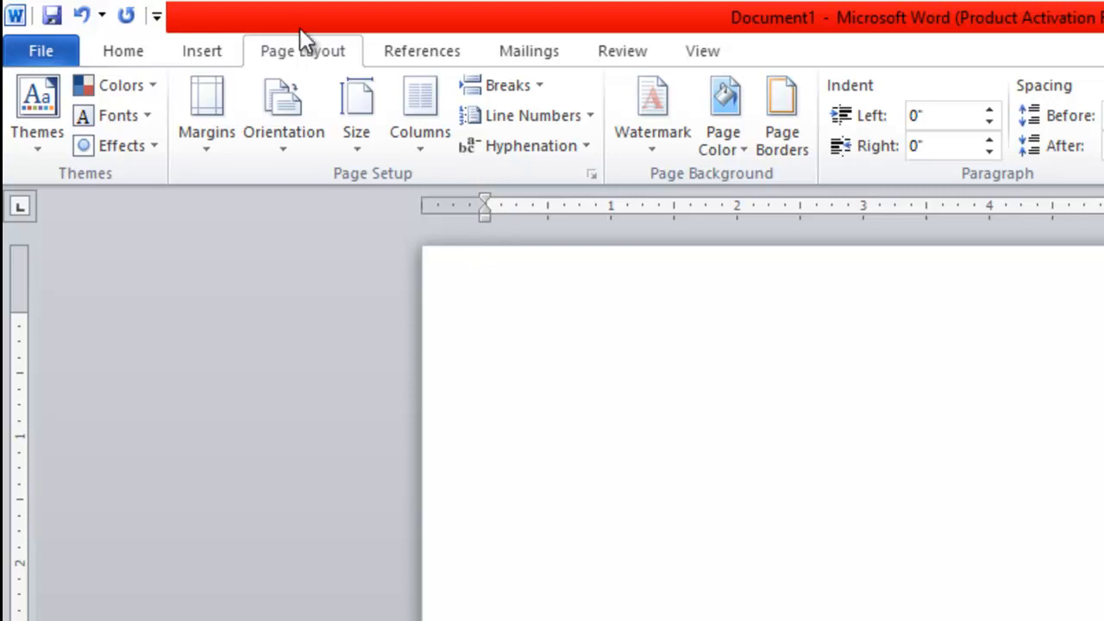
click(218, 139)
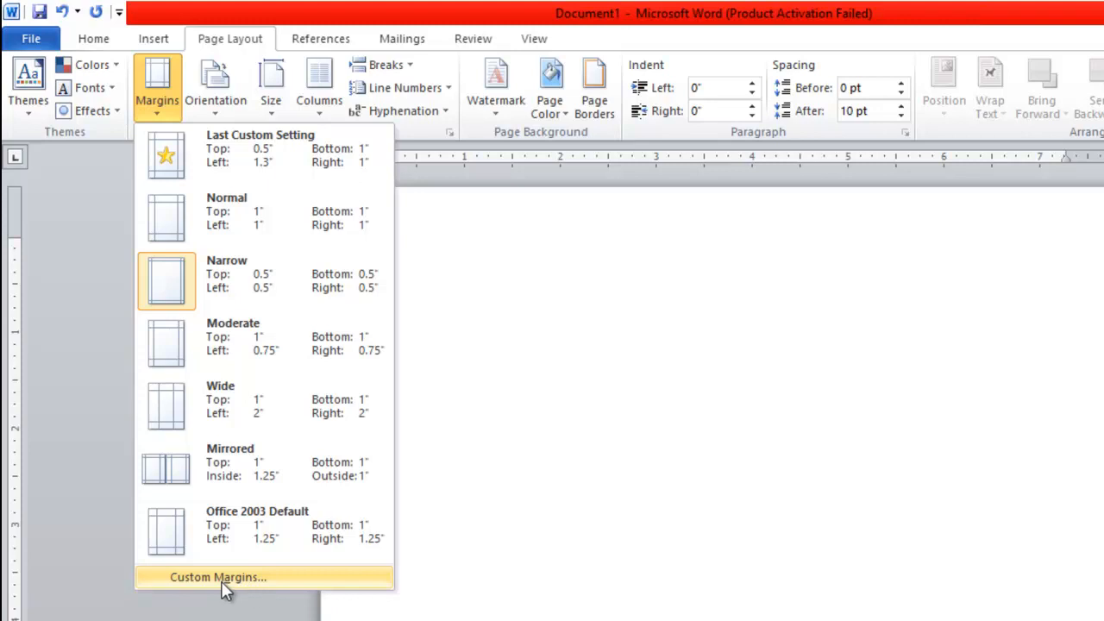
Set a custom 1.2" left margin, keeping top, bottom and right at 0.5".
click(218, 576)
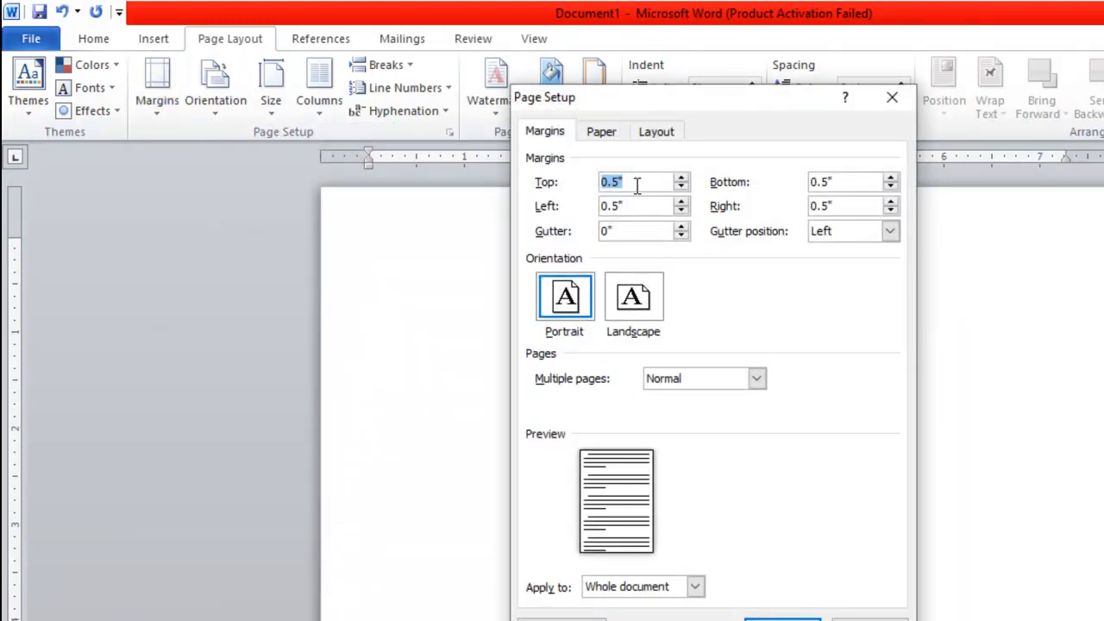
click(638, 182)
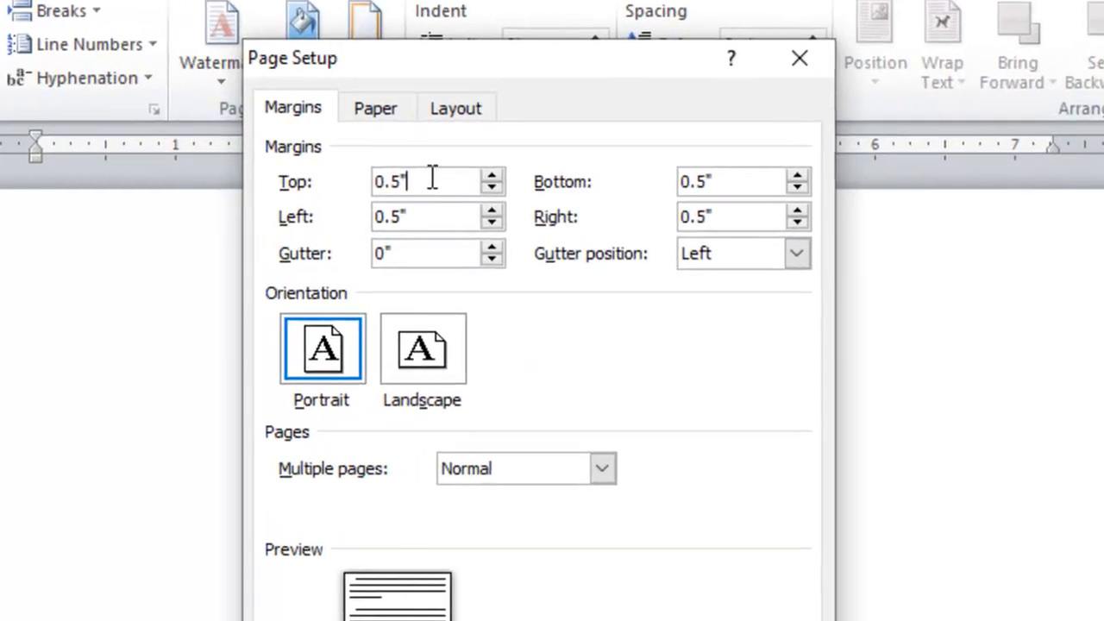
drag(481, 178, 325, 223)
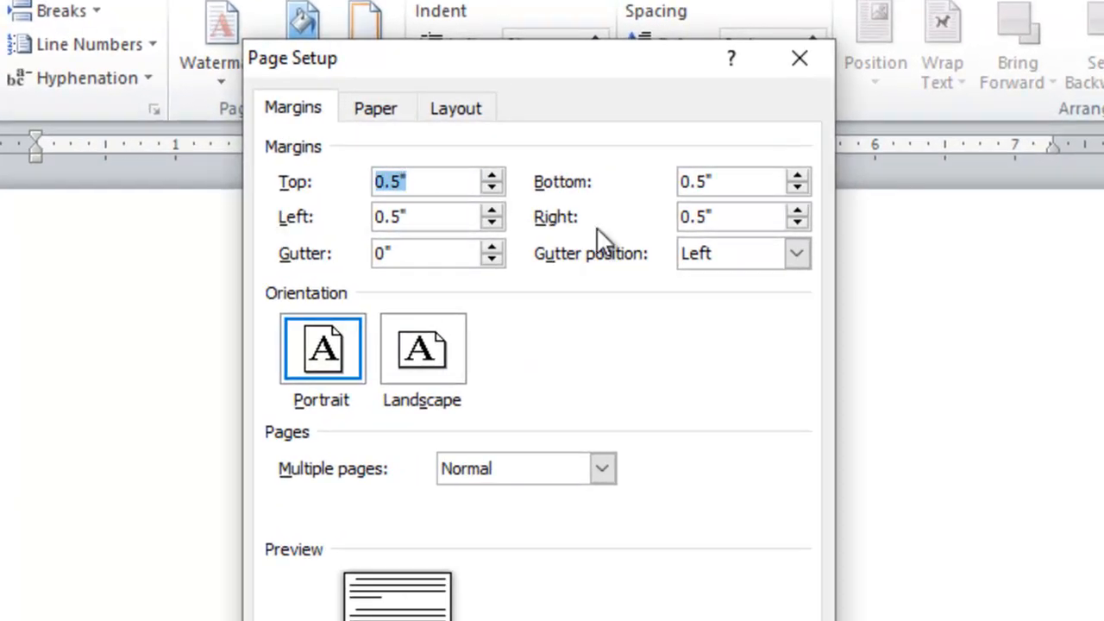
drag(720, 185, 616, 215)
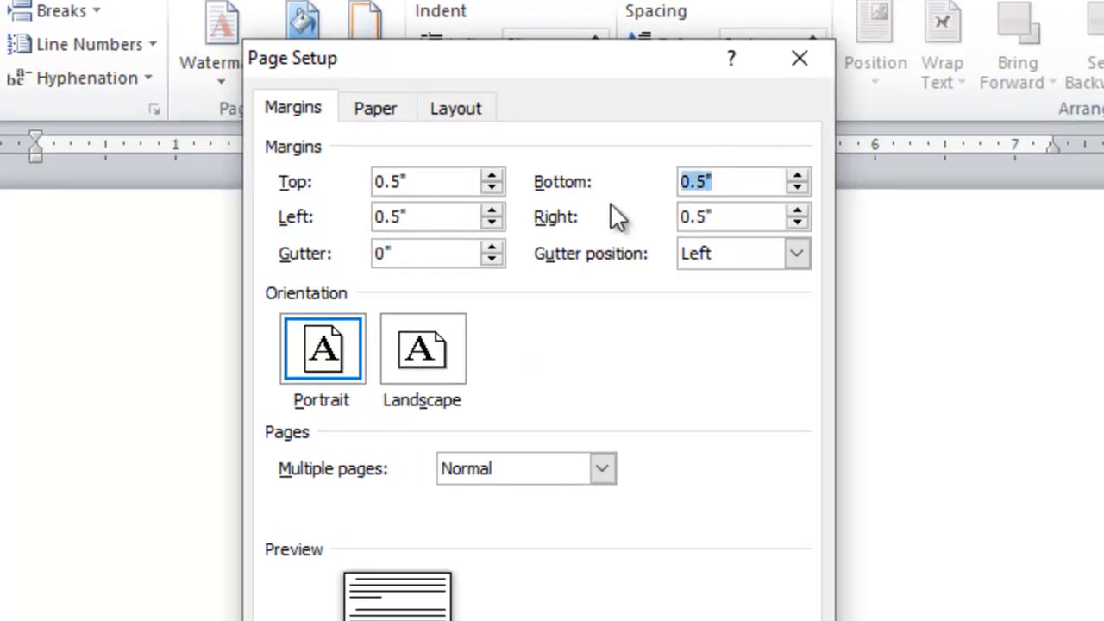
click(415, 209)
drag(400, 214, 314, 227)
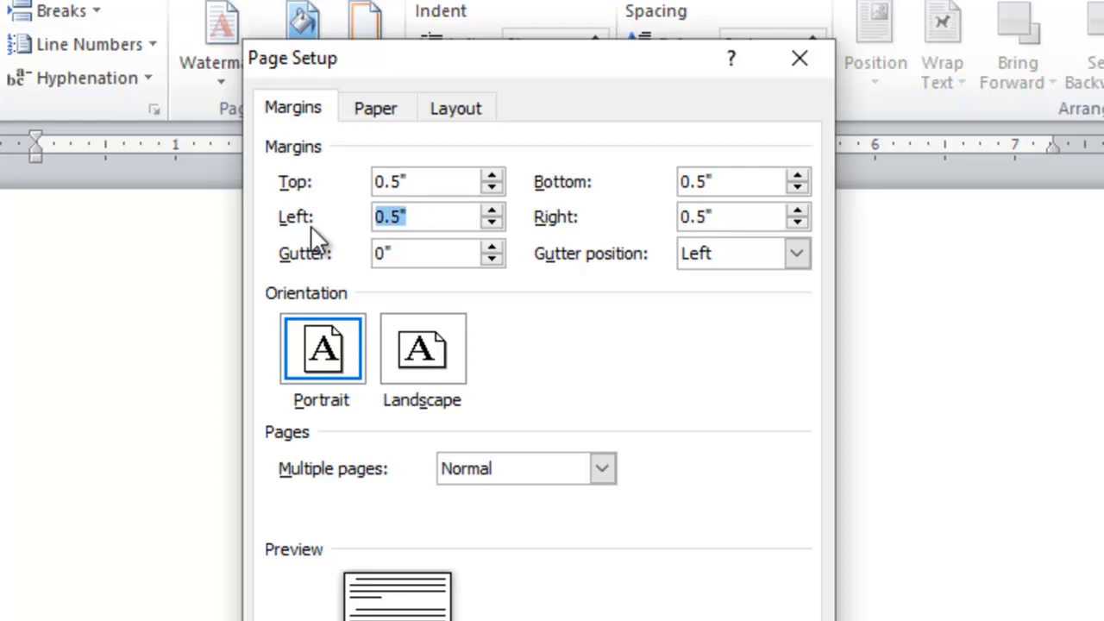
click(431, 215)
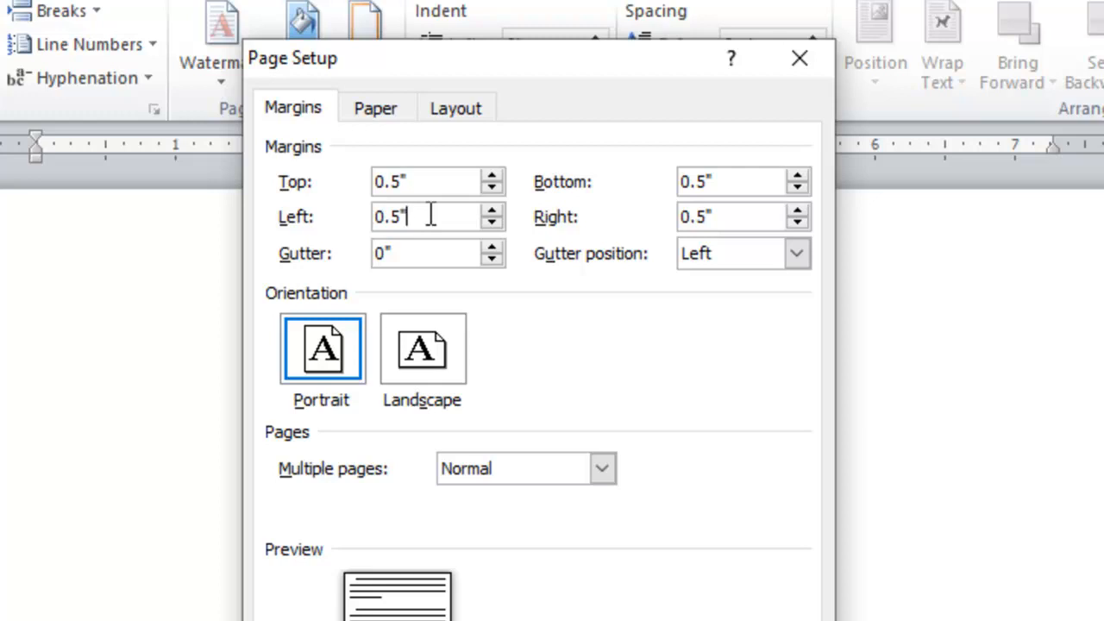
drag(431, 215, 210, 230)
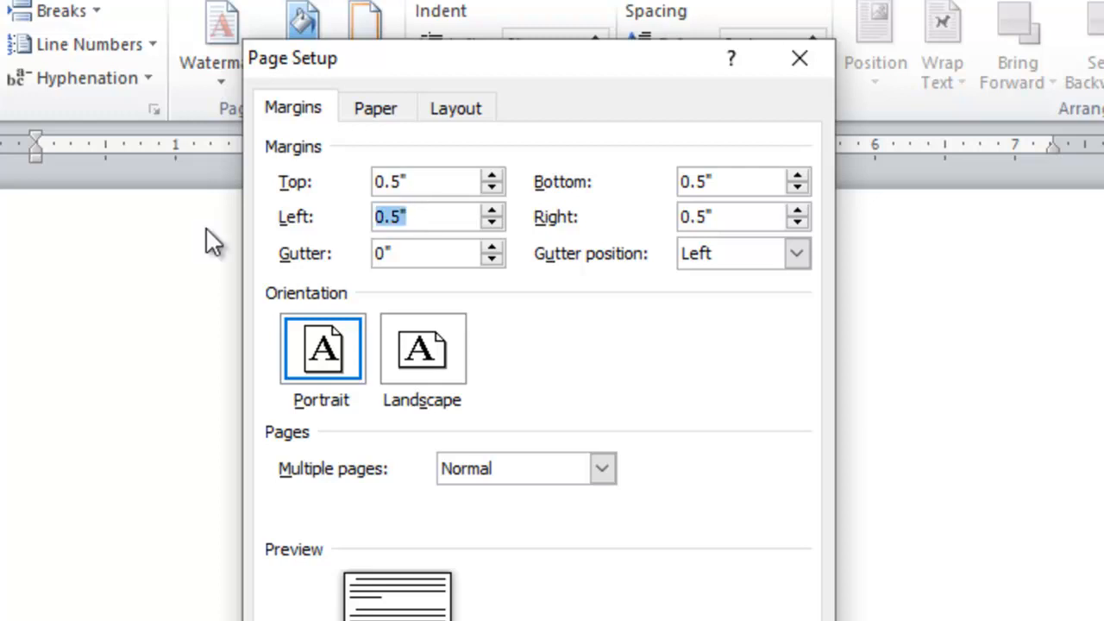
text(1)
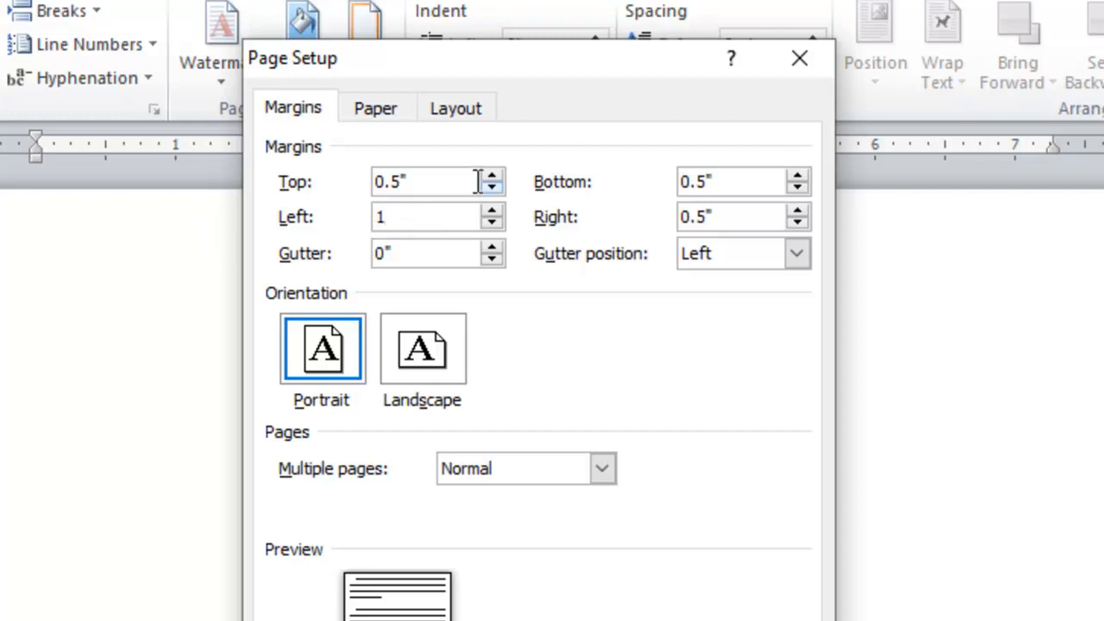
text(.2)
drag(787, 217, 647, 220)
drag(752, 180, 679, 184)
drag(431, 184, 313, 180)
click(623, 583)
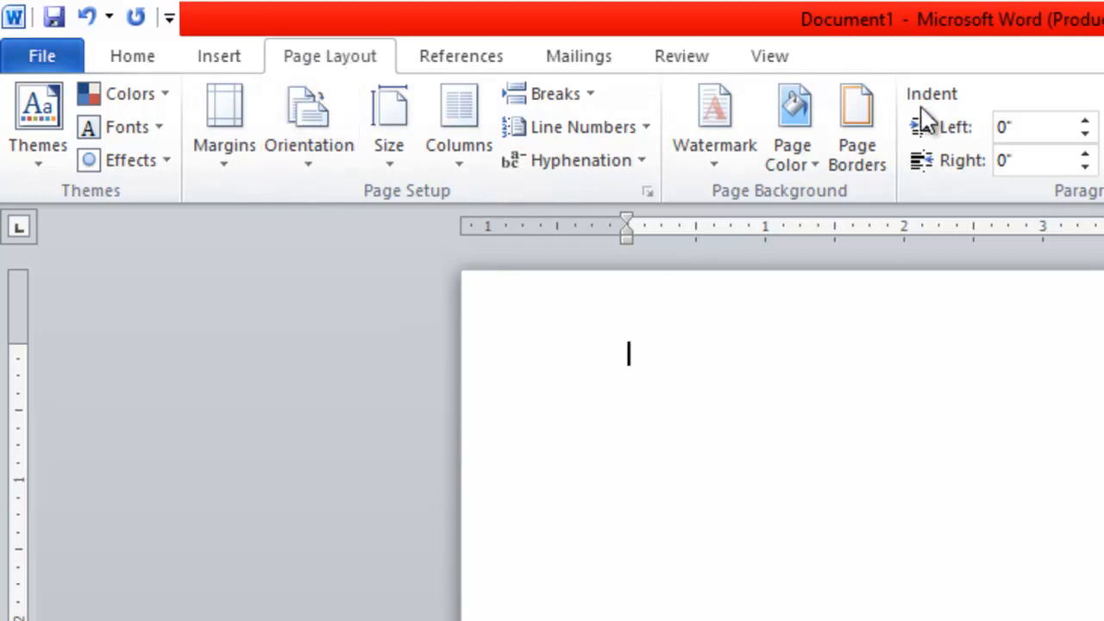
Open Borders and Shading and preview box, shadow and no-border options across its sections.
click(862, 148)
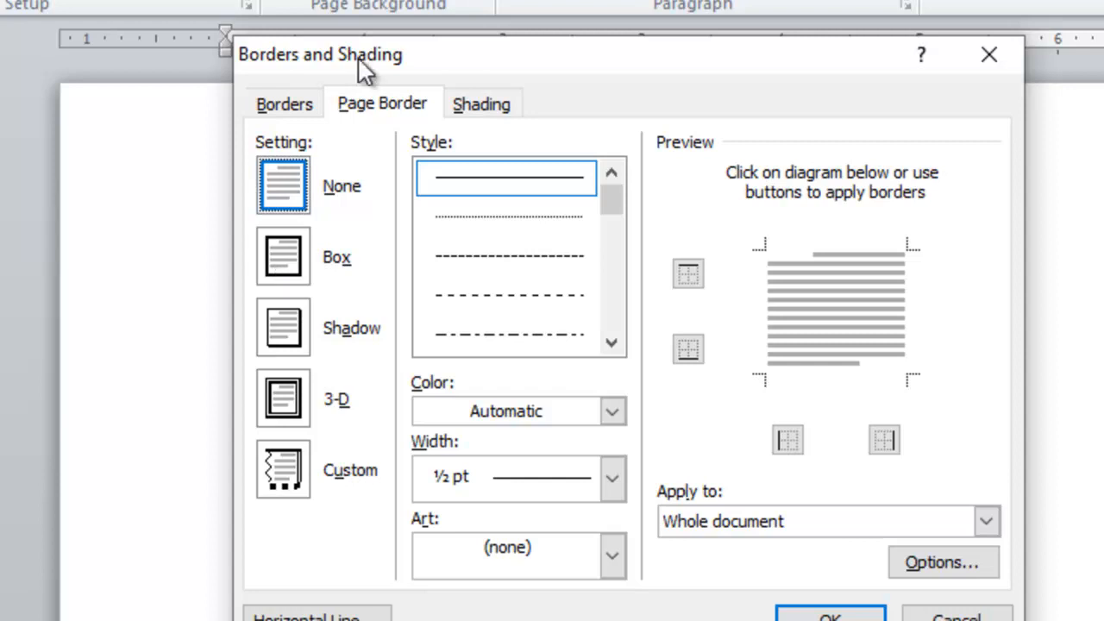
click(361, 111)
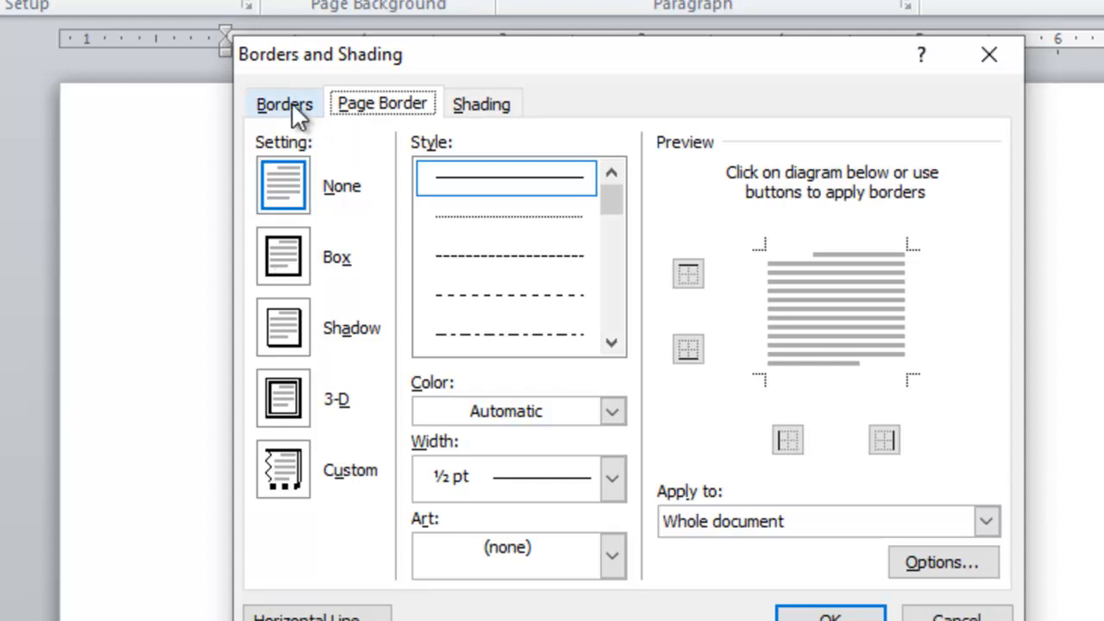
click(296, 111)
click(378, 110)
click(485, 107)
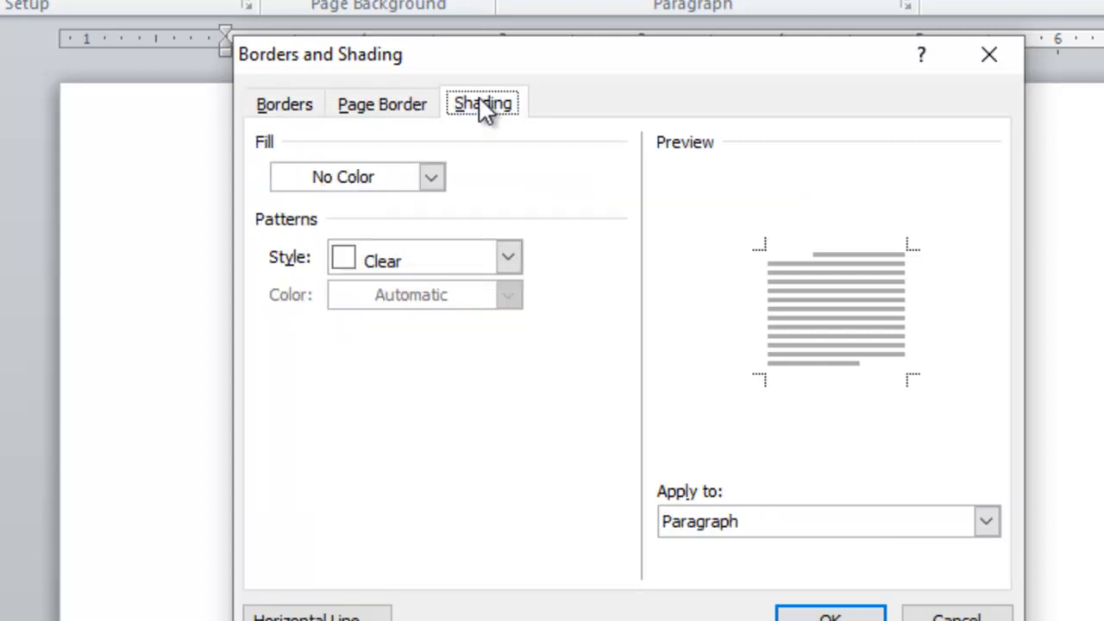
click(291, 106)
click(288, 280)
click(287, 329)
click(290, 249)
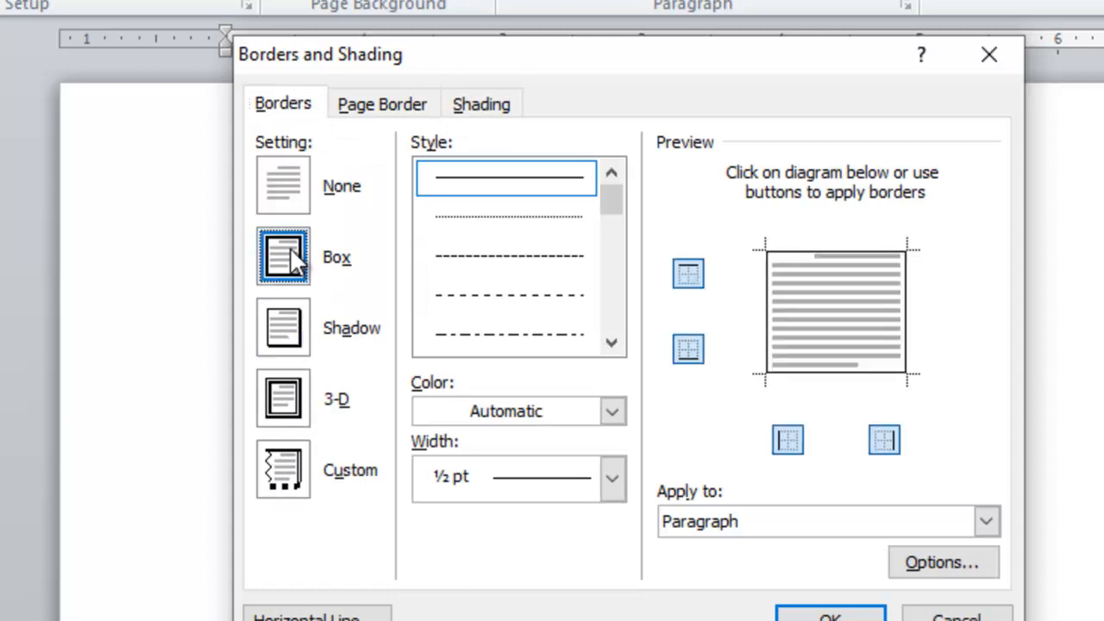
click(294, 184)
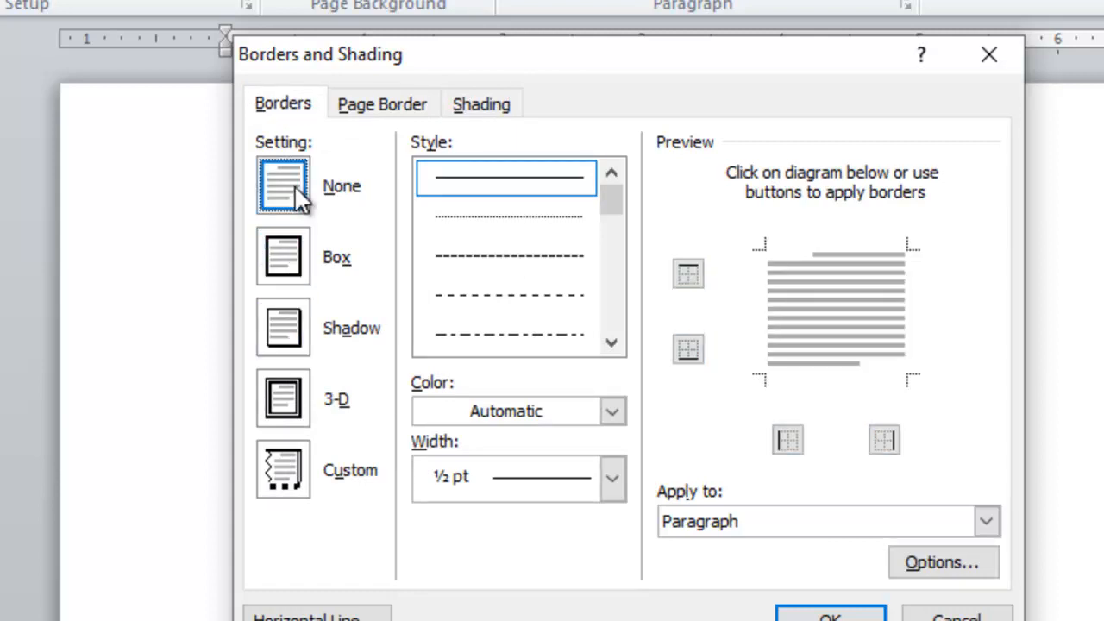
click(287, 256)
click(286, 200)
Apply a ½ pt single-line Box border to the whole page.
click(385, 104)
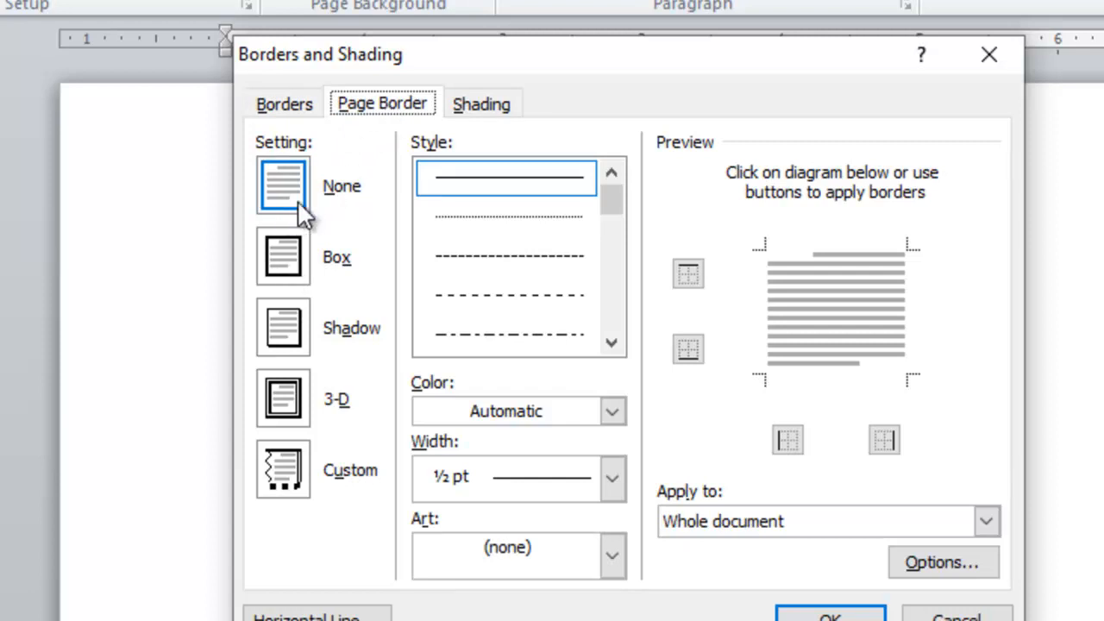
click(289, 262)
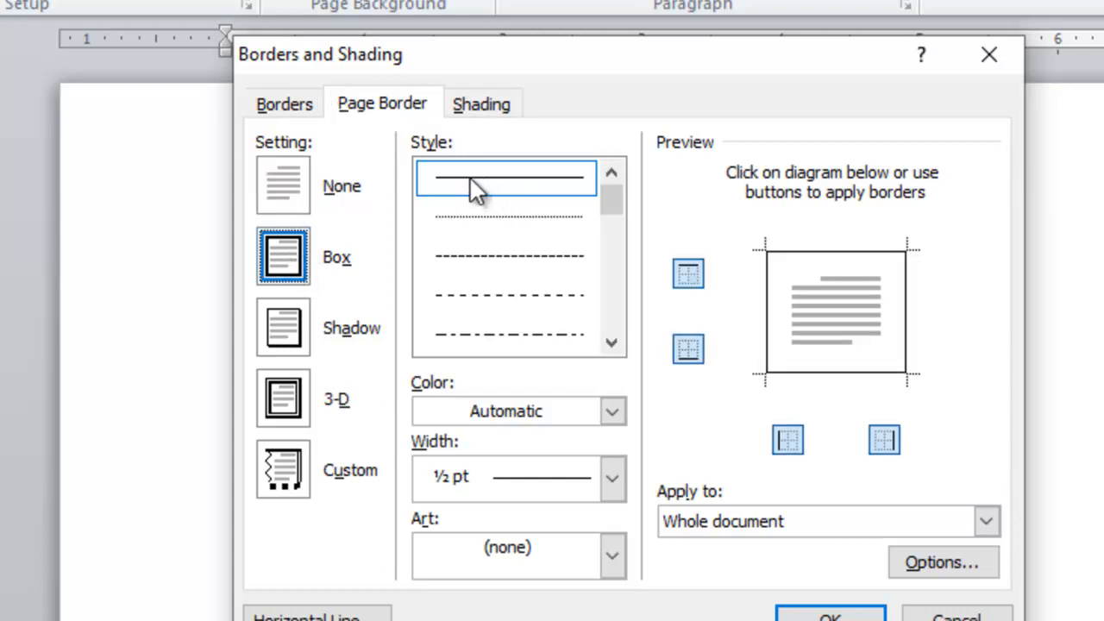
click(833, 612)
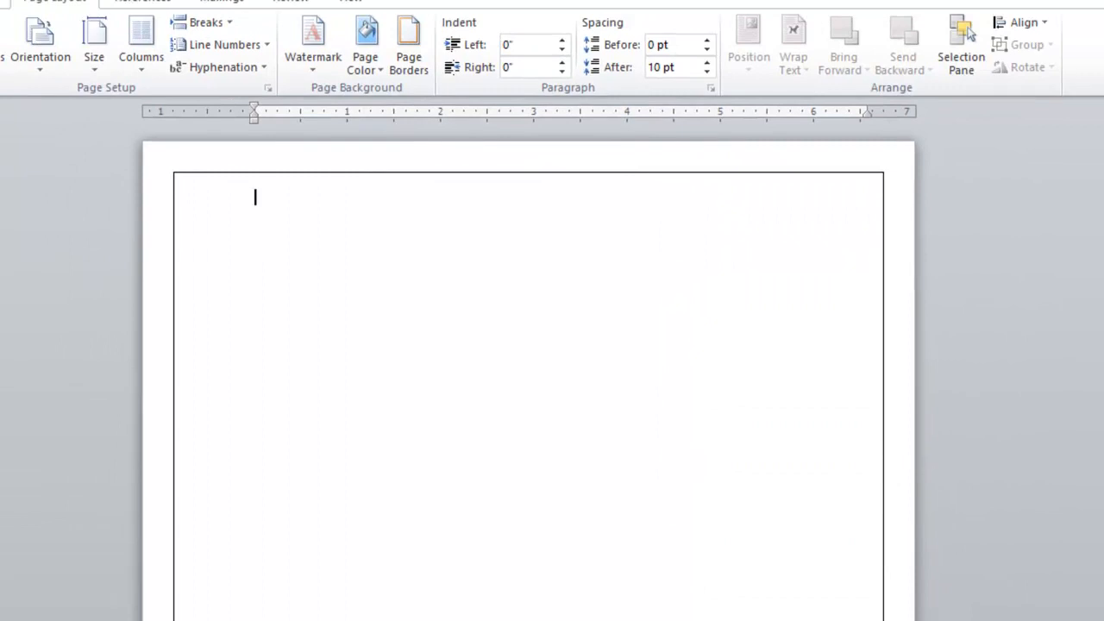
Thicken the page border to a 4½ pt width.
scroll(528, 373, down, 3)
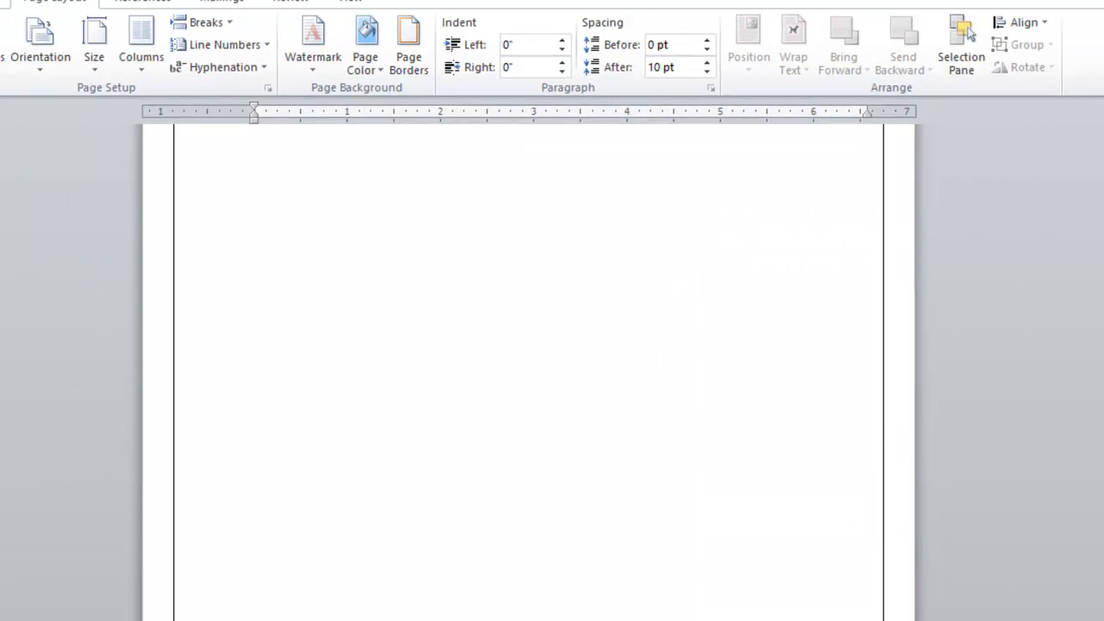
scroll(528, 372, up, 1)
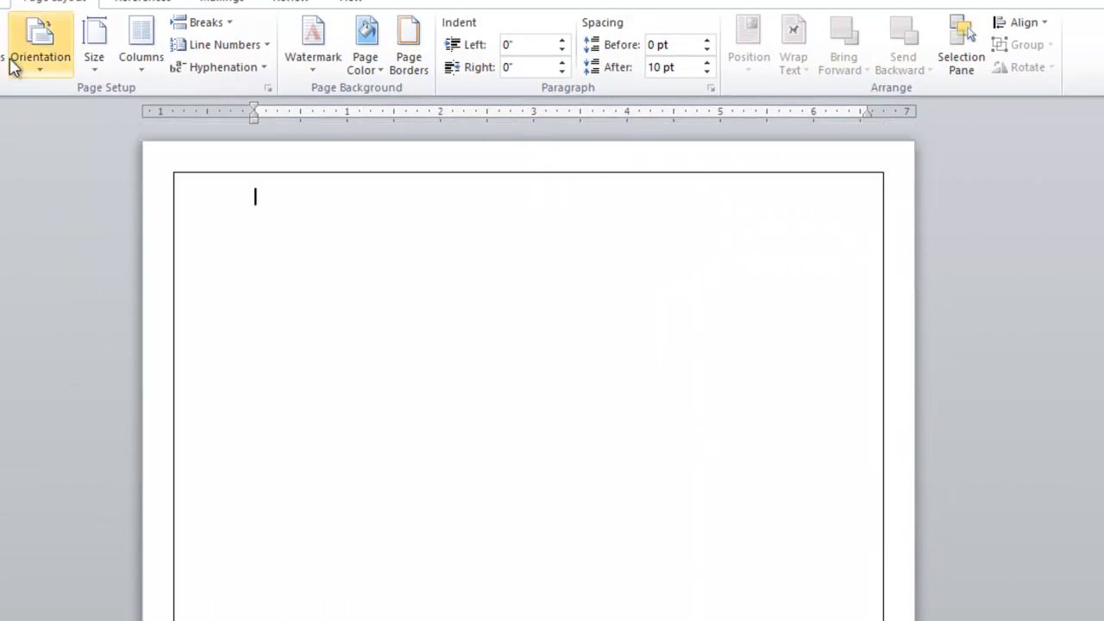
click(401, 69)
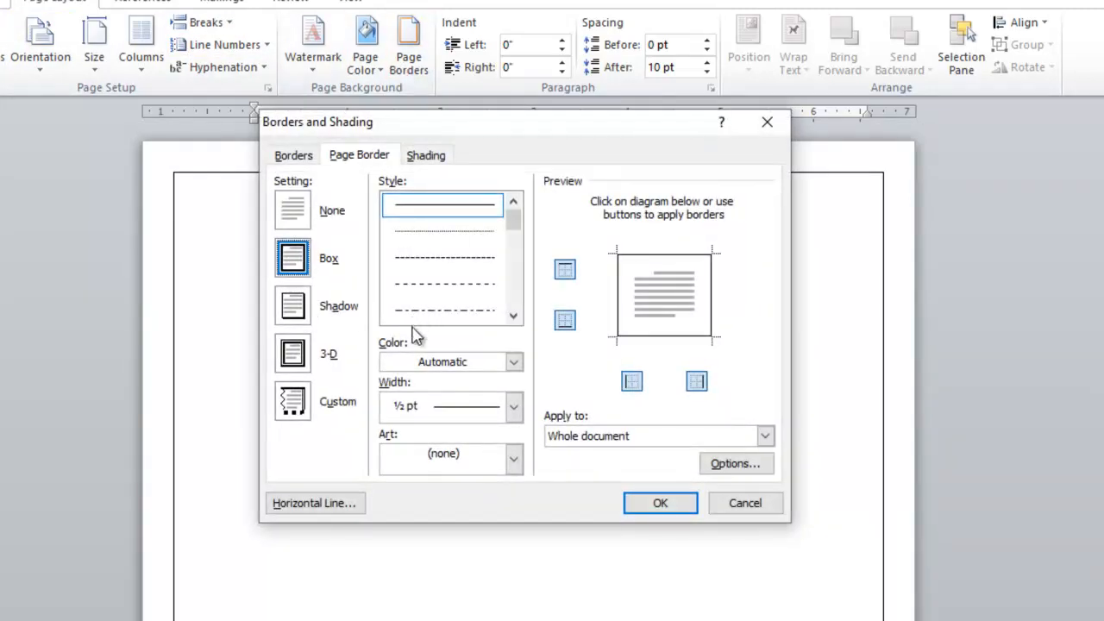
click(513, 407)
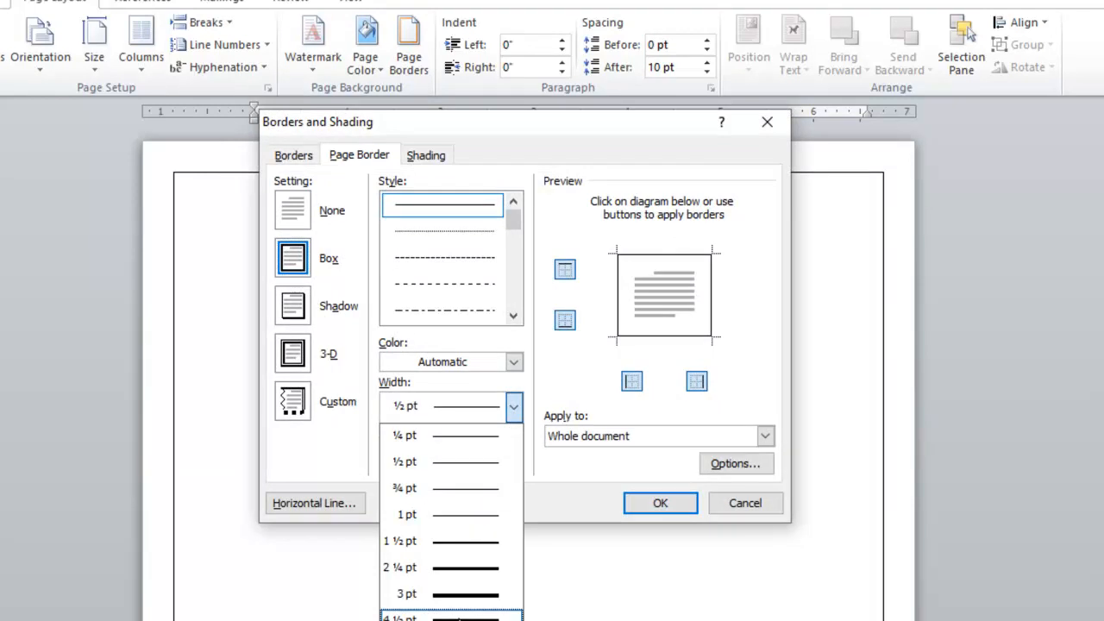
click(458, 617)
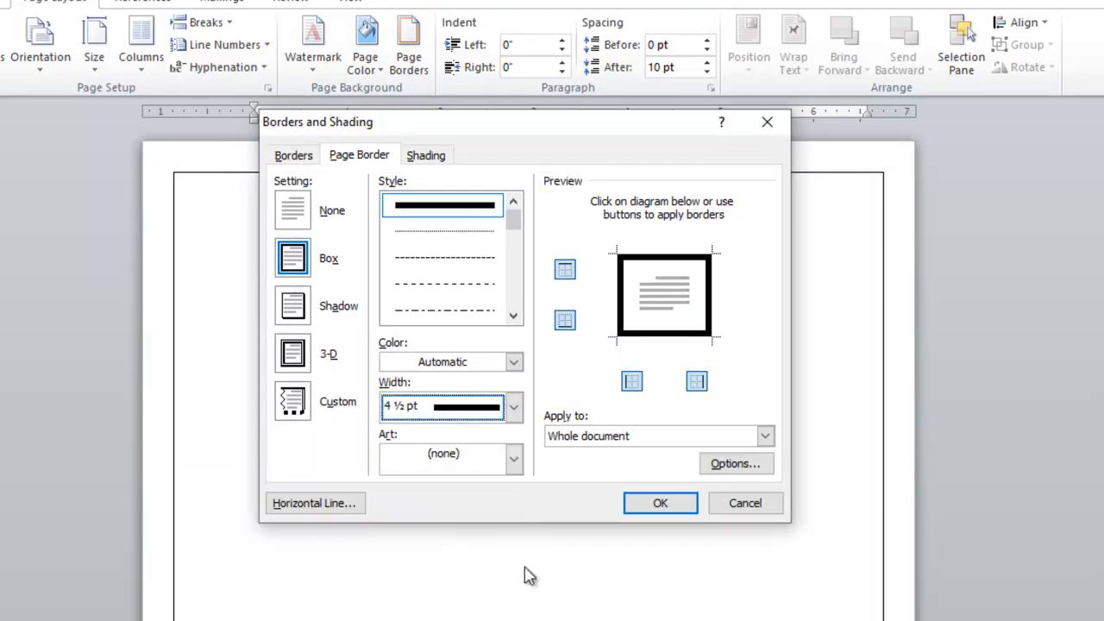
click(664, 505)
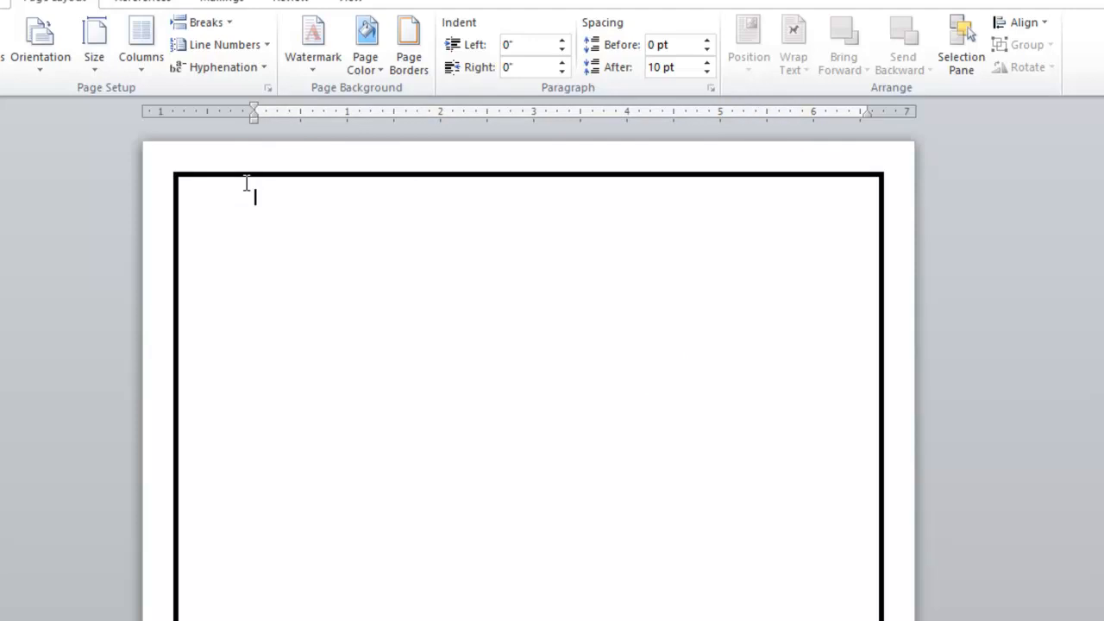
Change the page border to a double-line style.
click(407, 63)
click(513, 316)
click(513, 316)
click(513, 316)
click(458, 286)
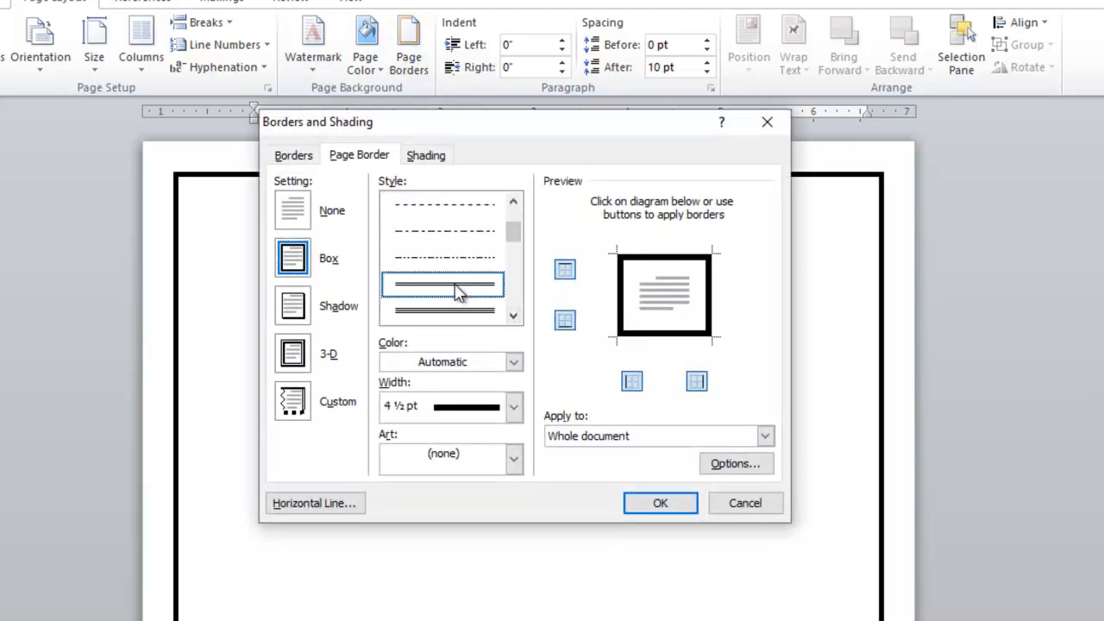
click(659, 505)
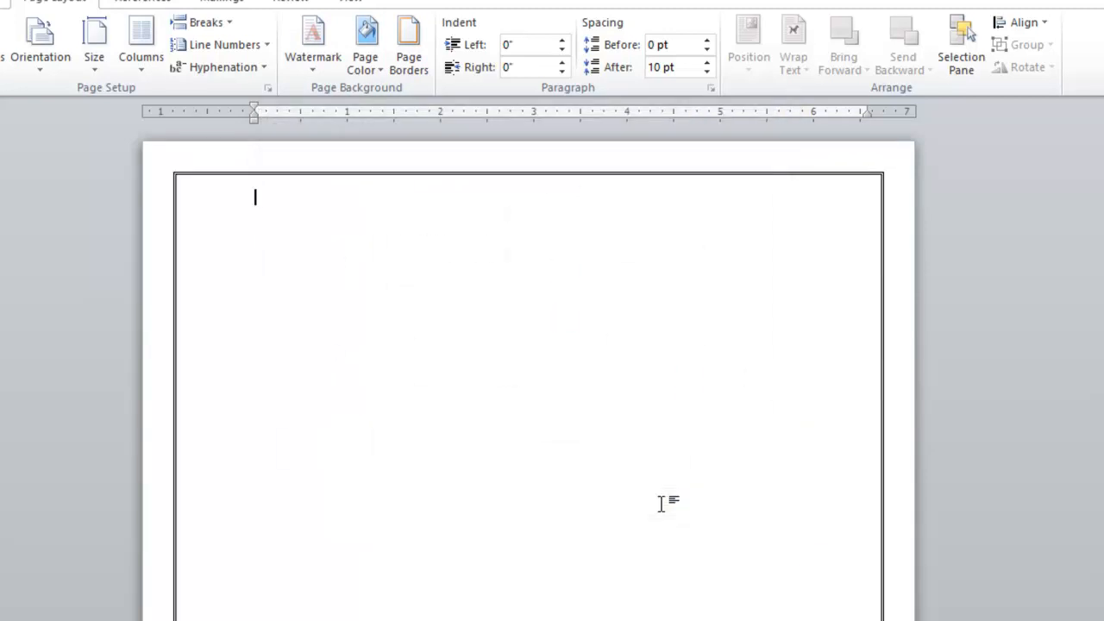
Replace the page border with a blue geometric Art border.
click(423, 56)
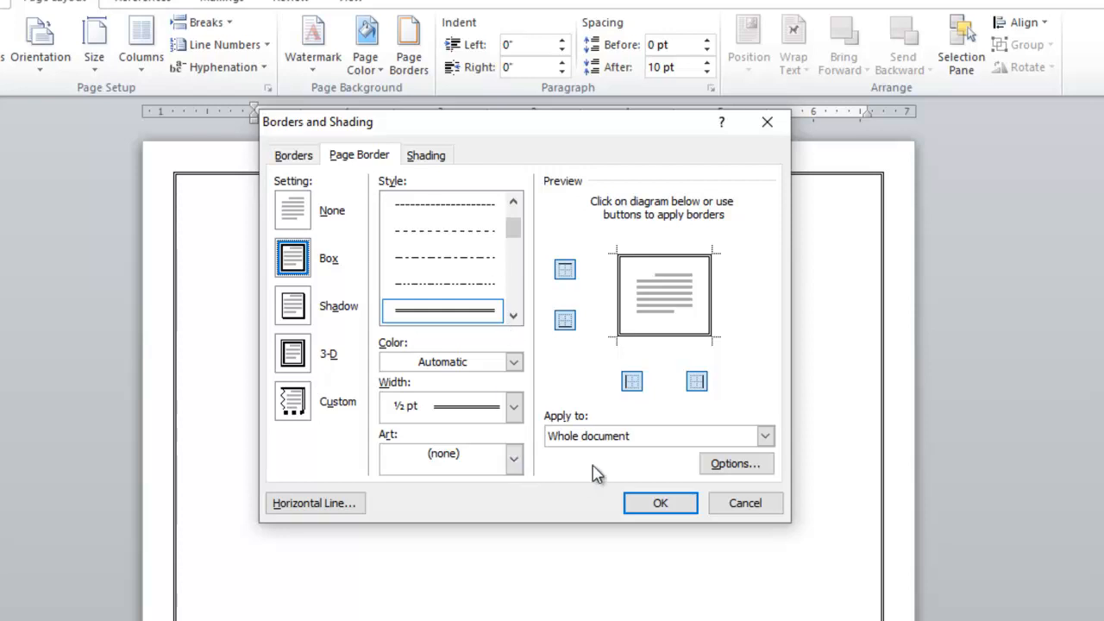
click(513, 460)
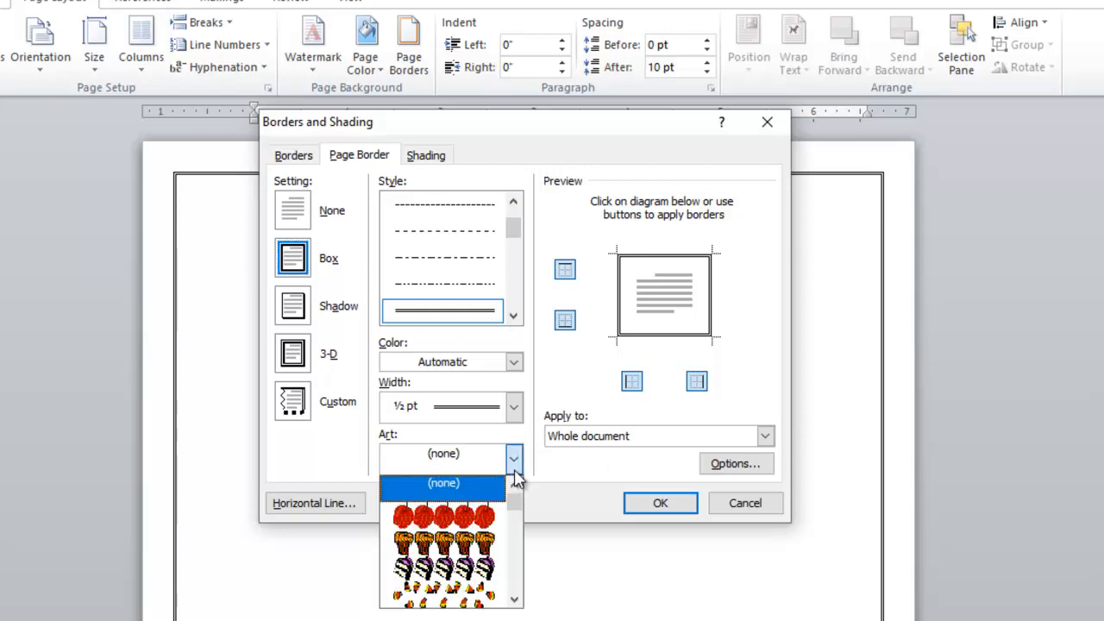
drag(514, 521, 518, 524)
click(514, 599)
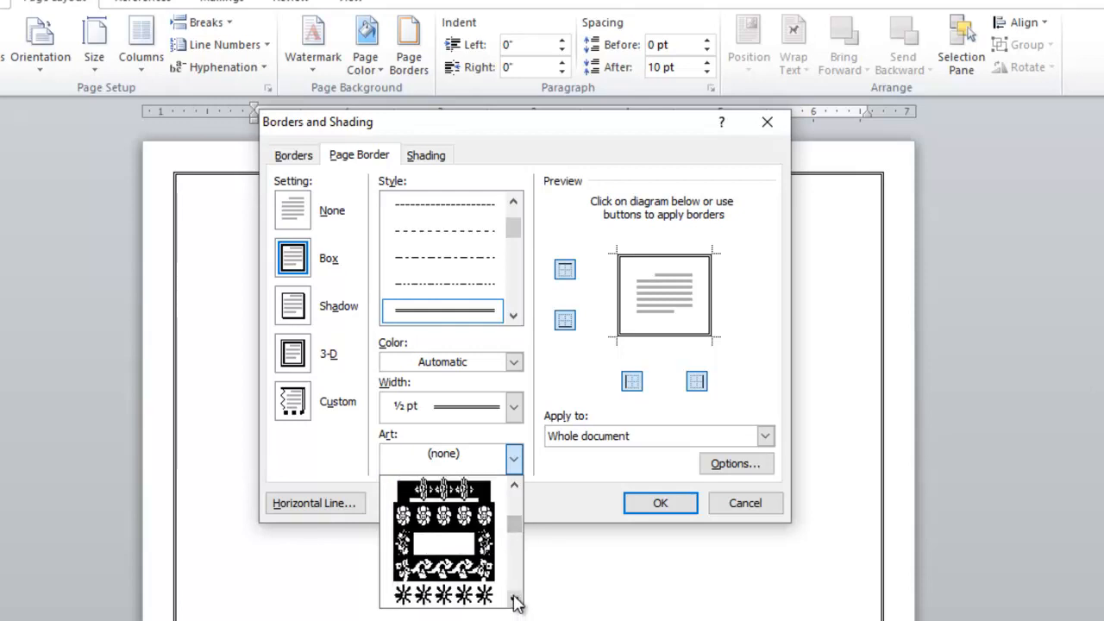
click(514, 600)
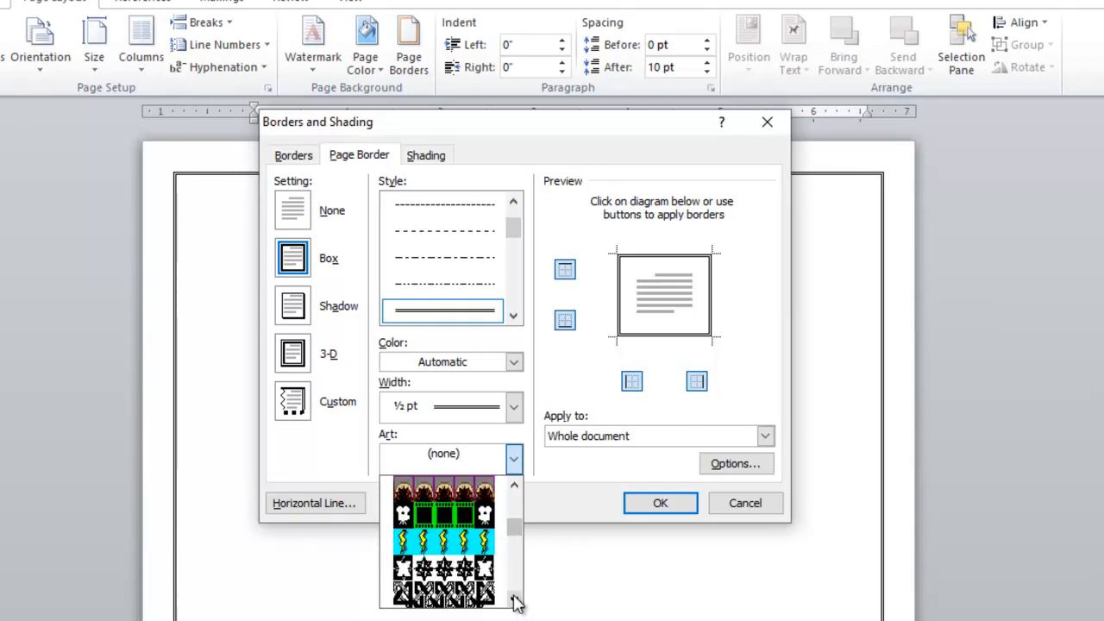
click(514, 600)
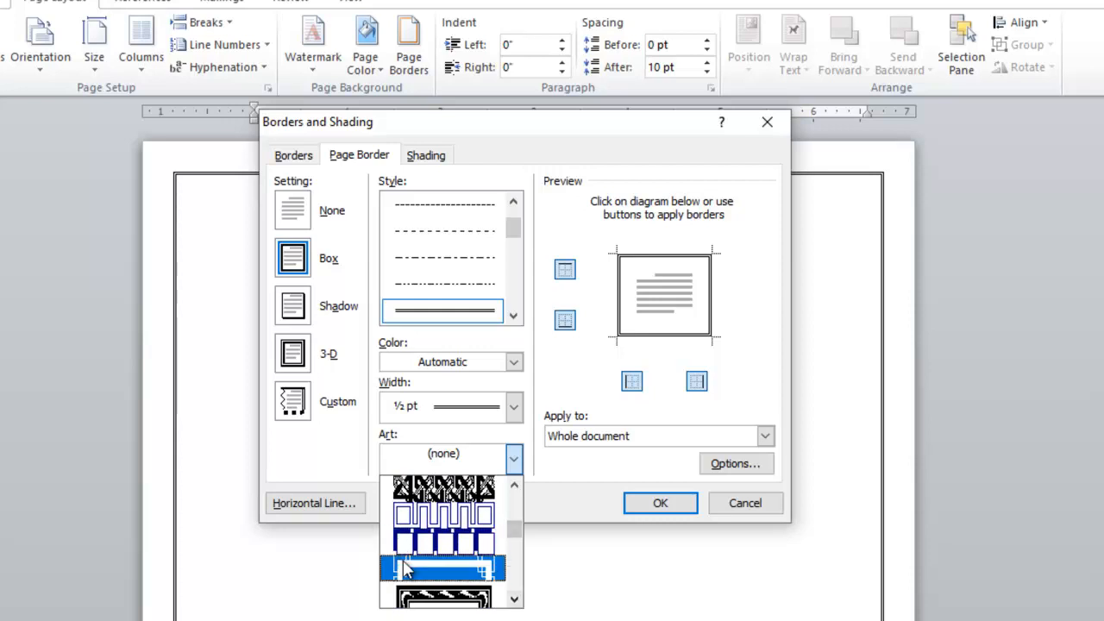
click(442, 571)
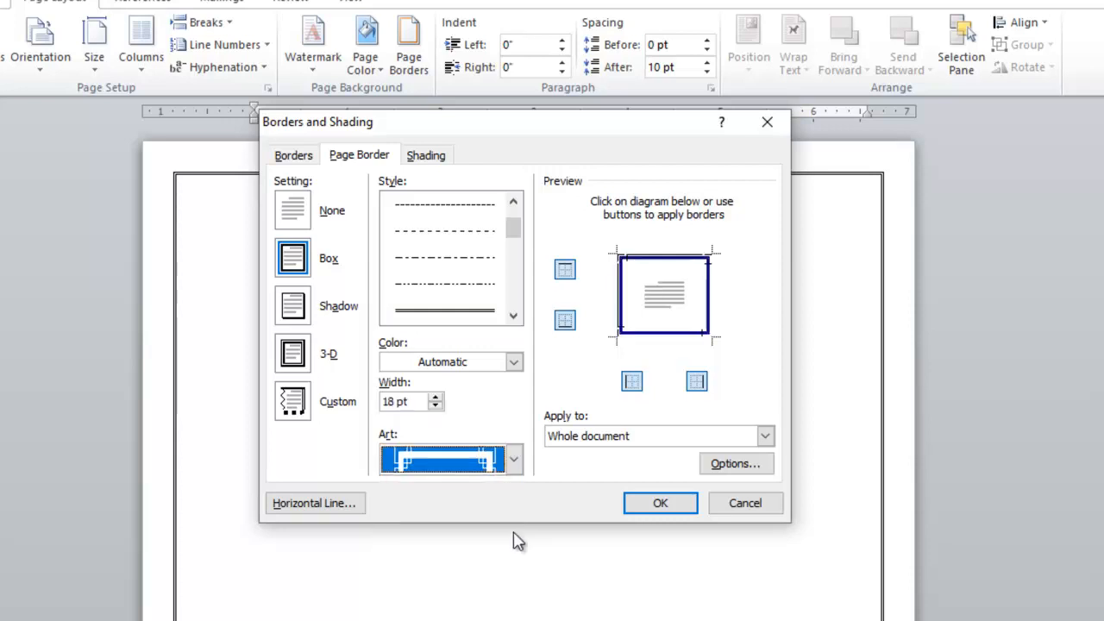
click(660, 503)
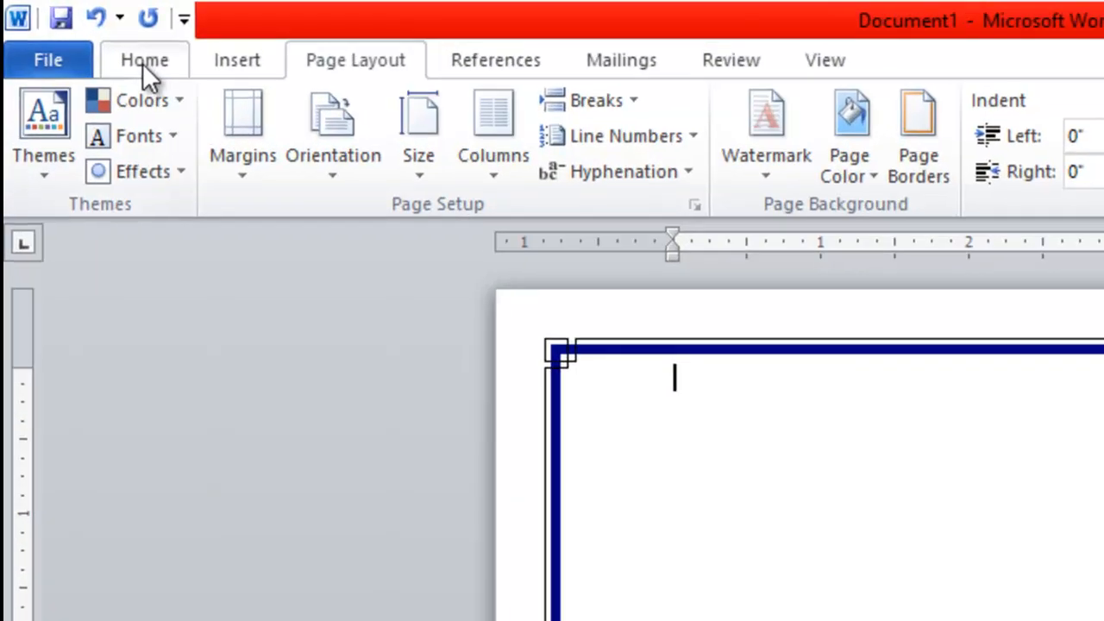
Insert logo.png from Data (D:) > customers websites data > bipbs onto the page.
click(91, 37)
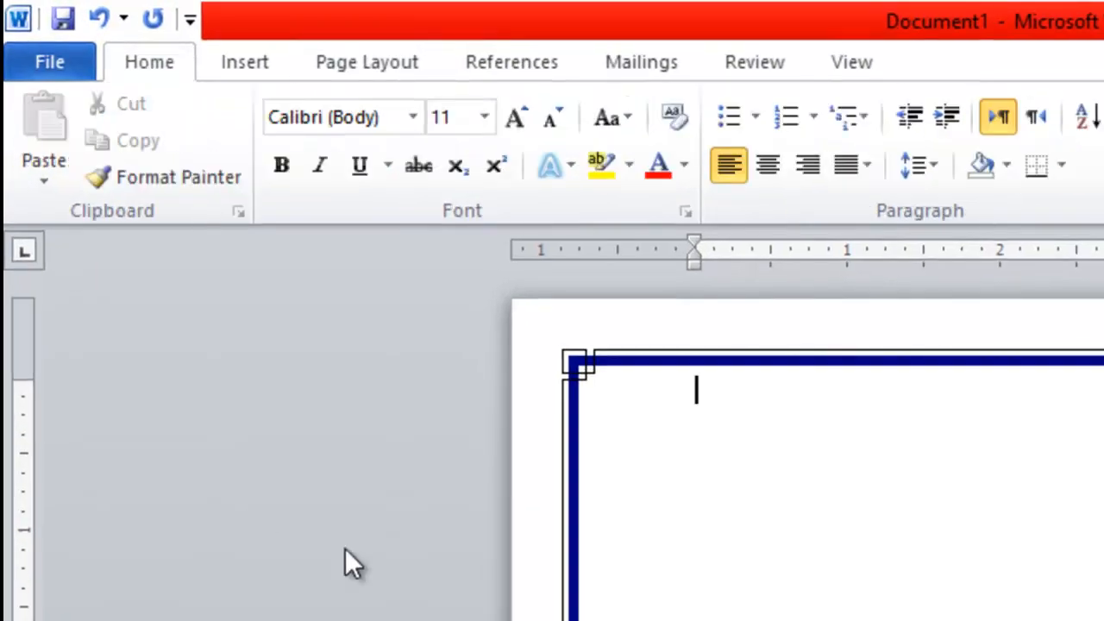
click(235, 72)
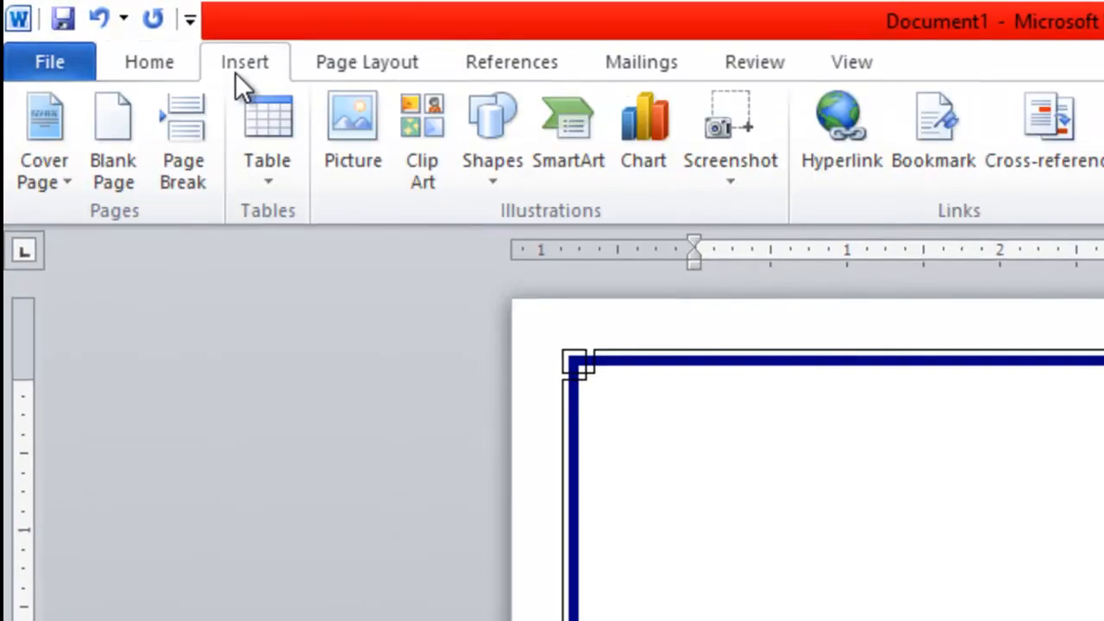
click(363, 129)
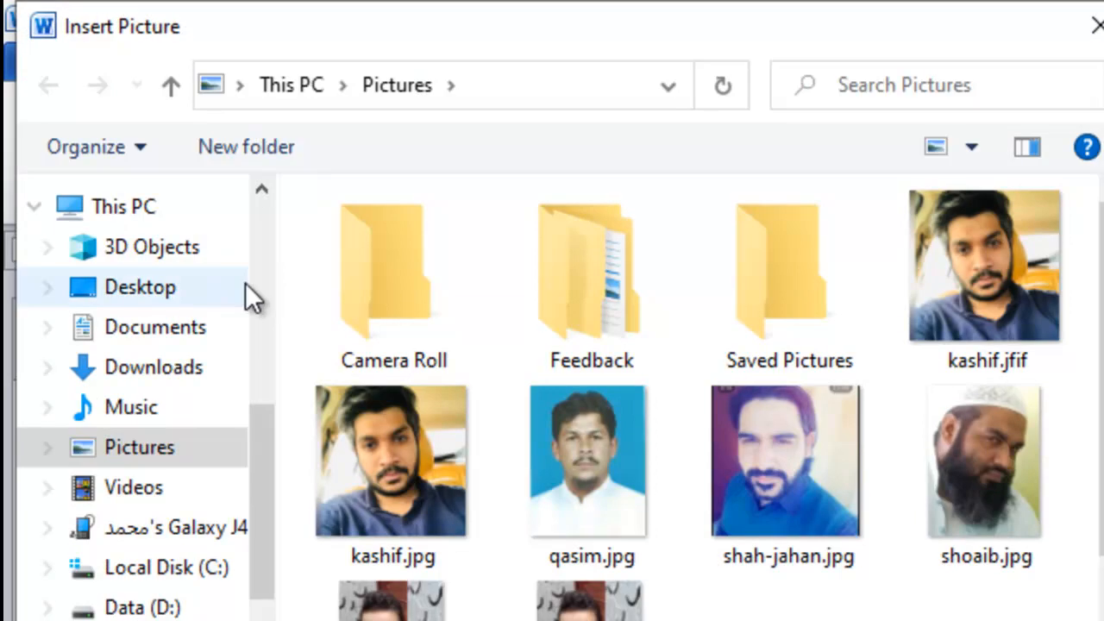
click(137, 599)
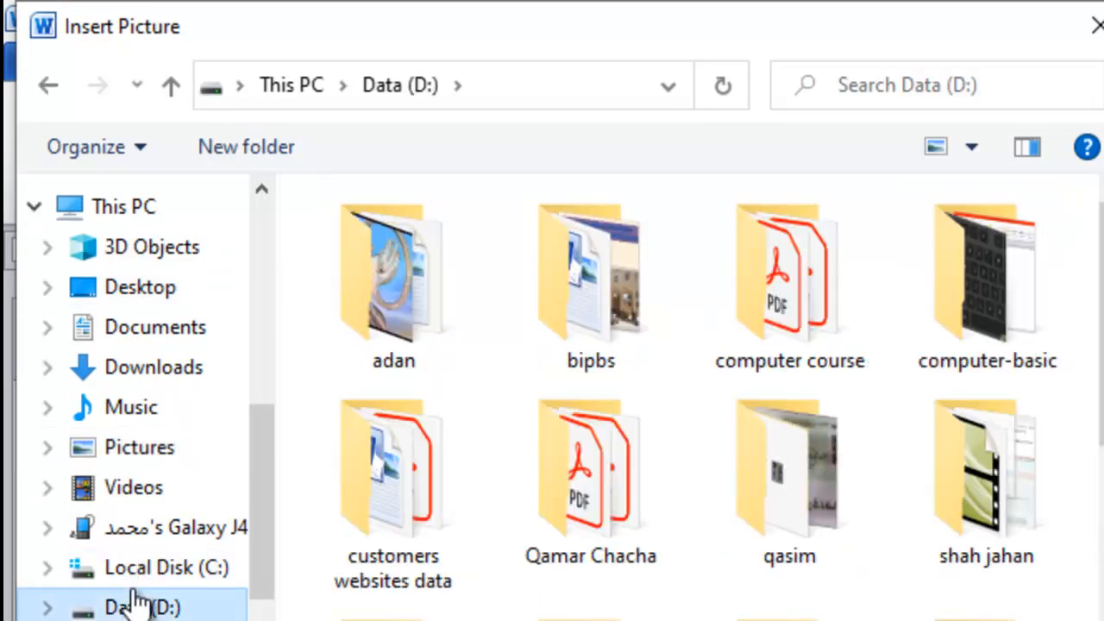
double_click(453, 509)
key(b)
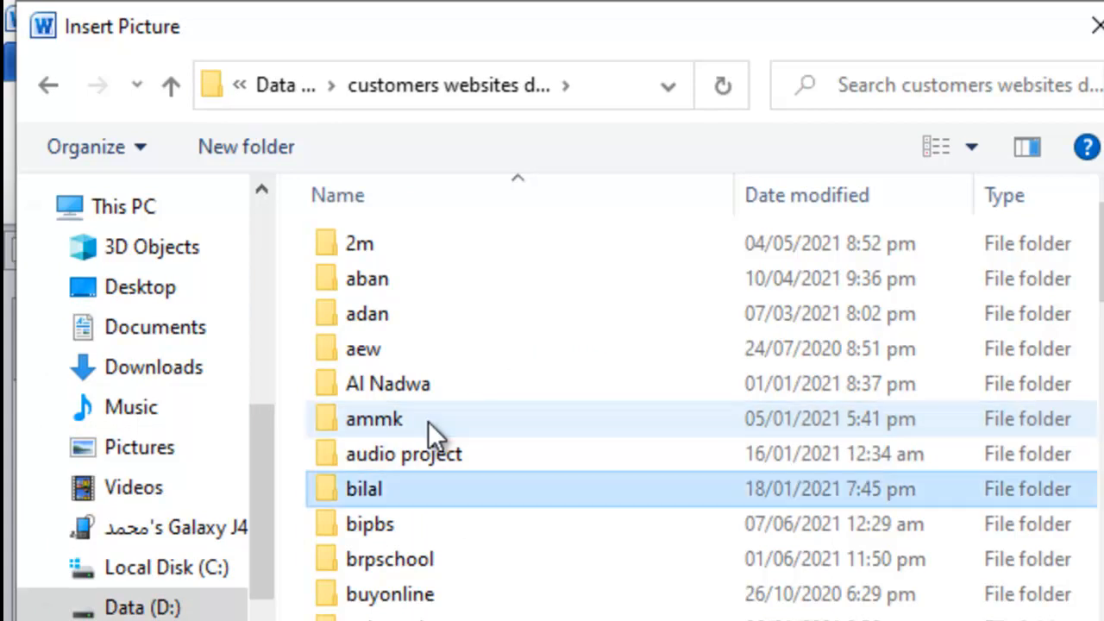
key(Down)
key(Return)
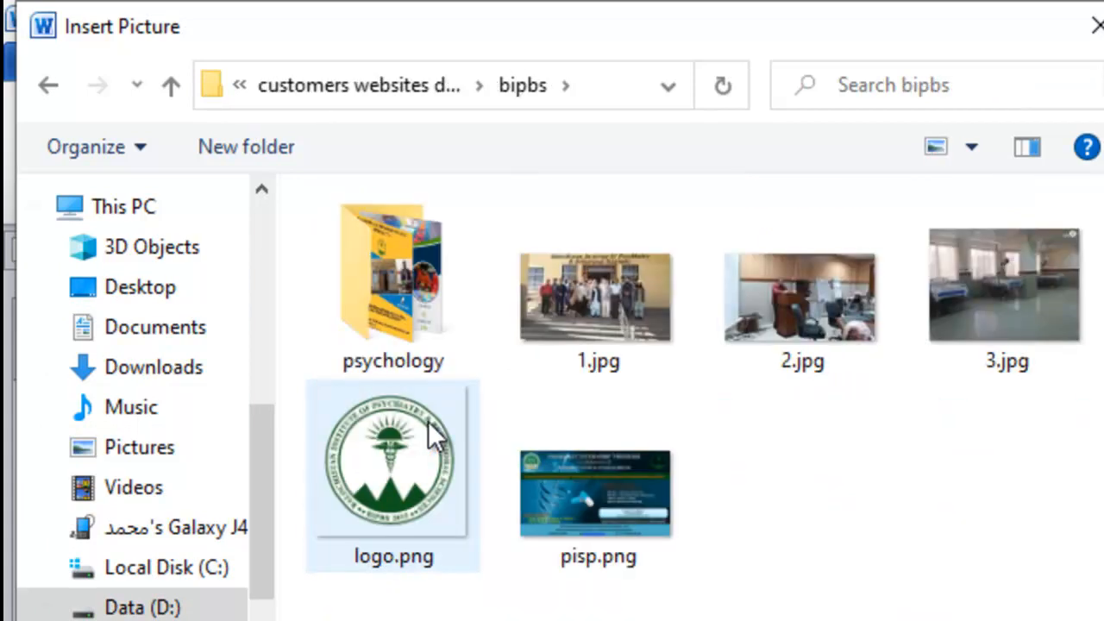
click(427, 421)
double_click(428, 421)
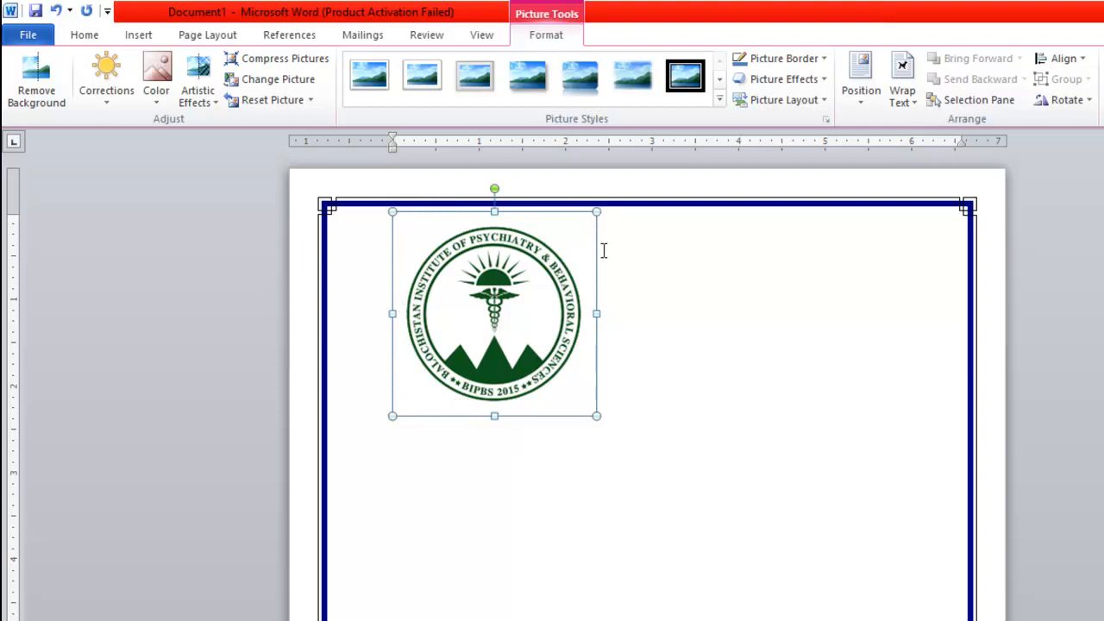
Shrink the BIPBS logo from 2.34" to 1" high and wide.
click(657, 339)
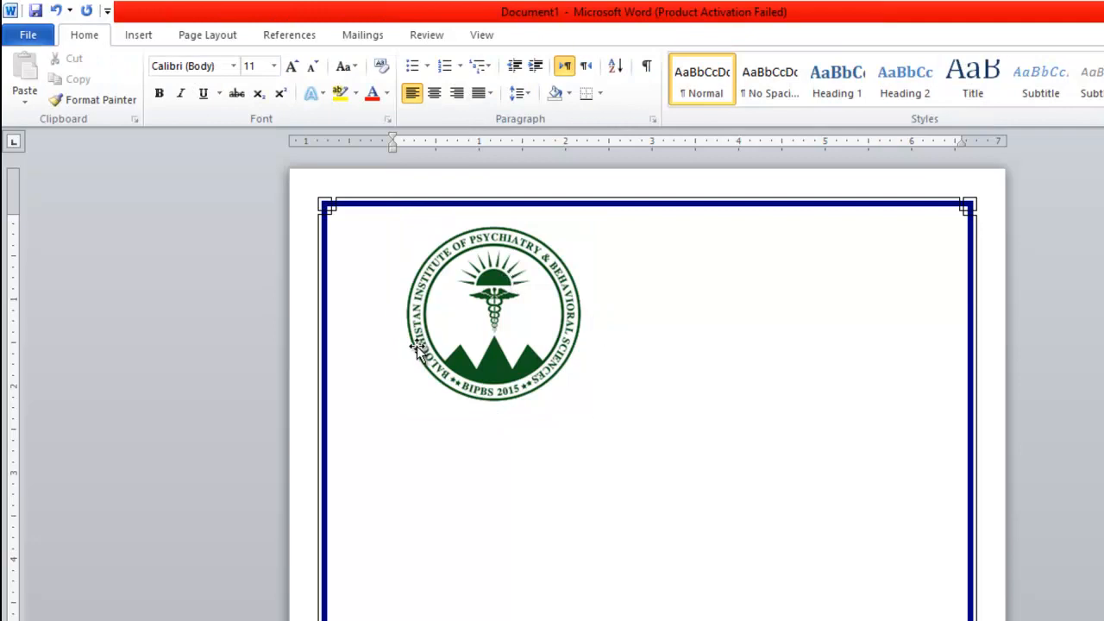
click(492, 315)
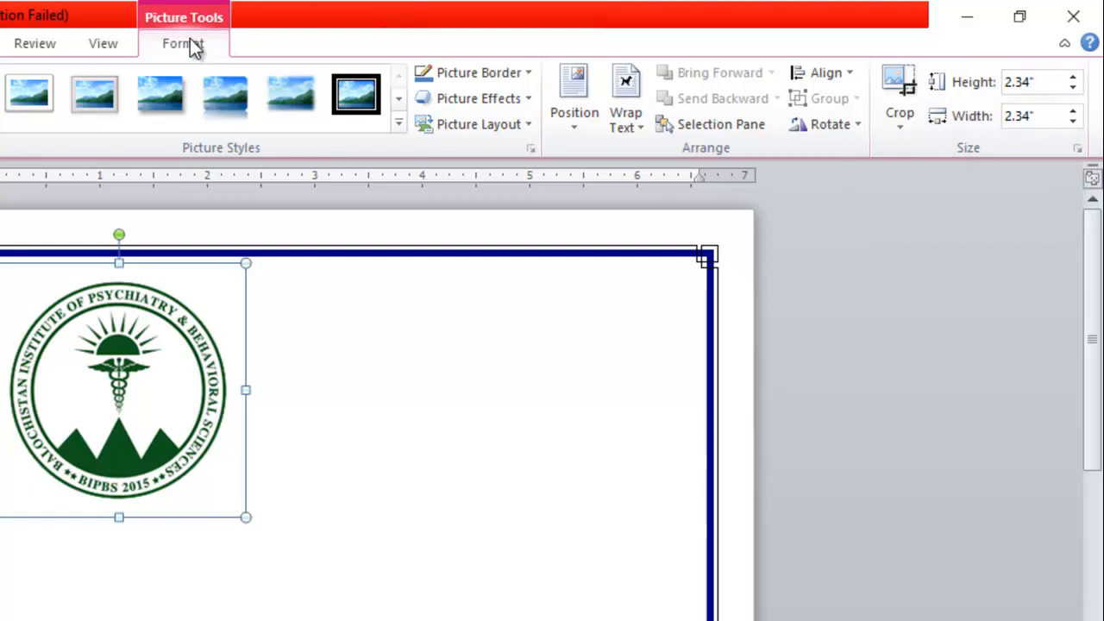
click(1030, 82)
double_click(1030, 81)
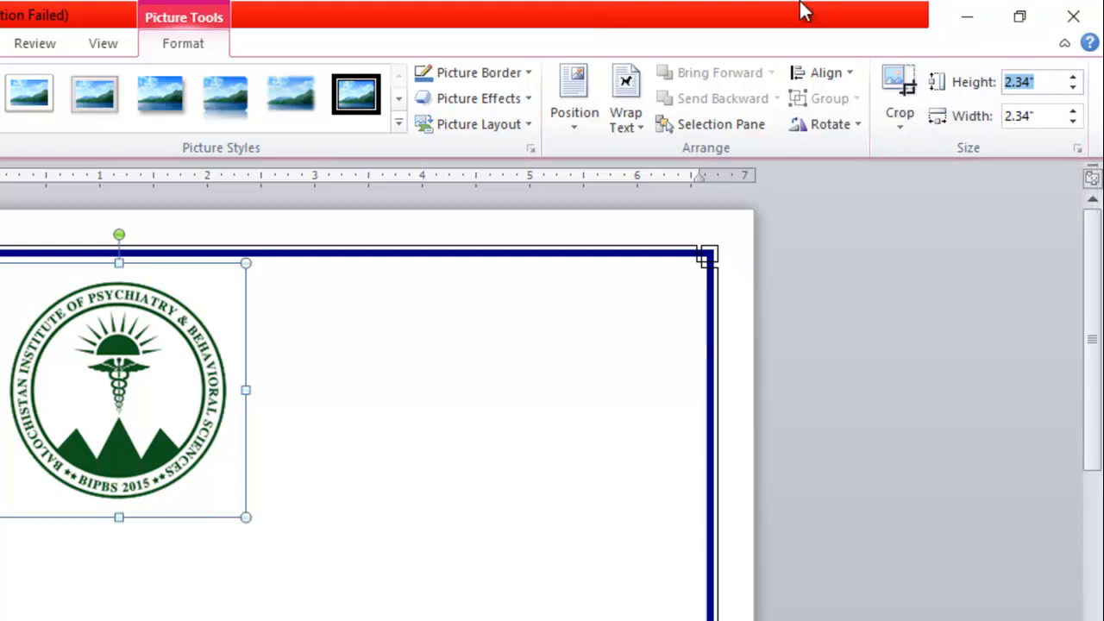
text(1)
key(Return)
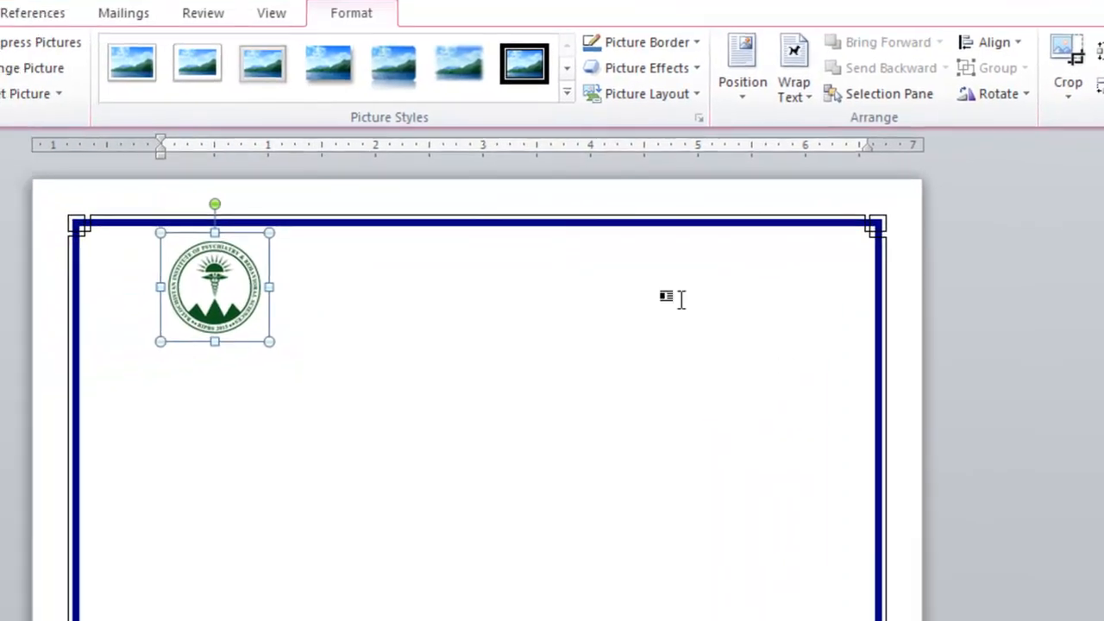
click(289, 293)
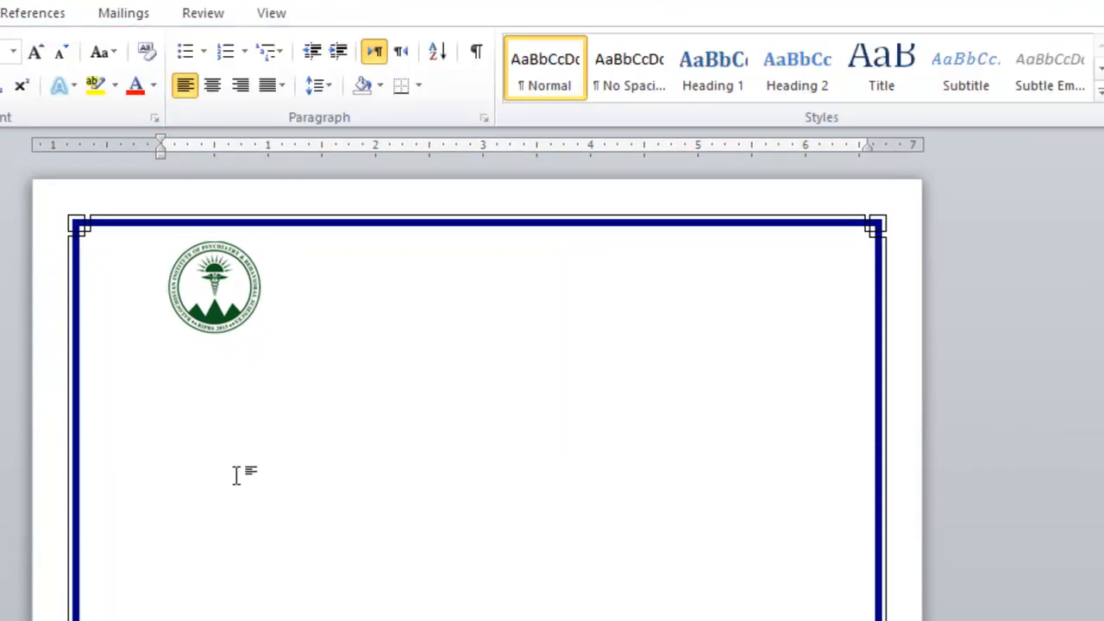
Type 'Pak IT Services' beside the logo, then delete both that text and the logo.
text(Pak IT Servicd)
key(BackSpace)
text(es)
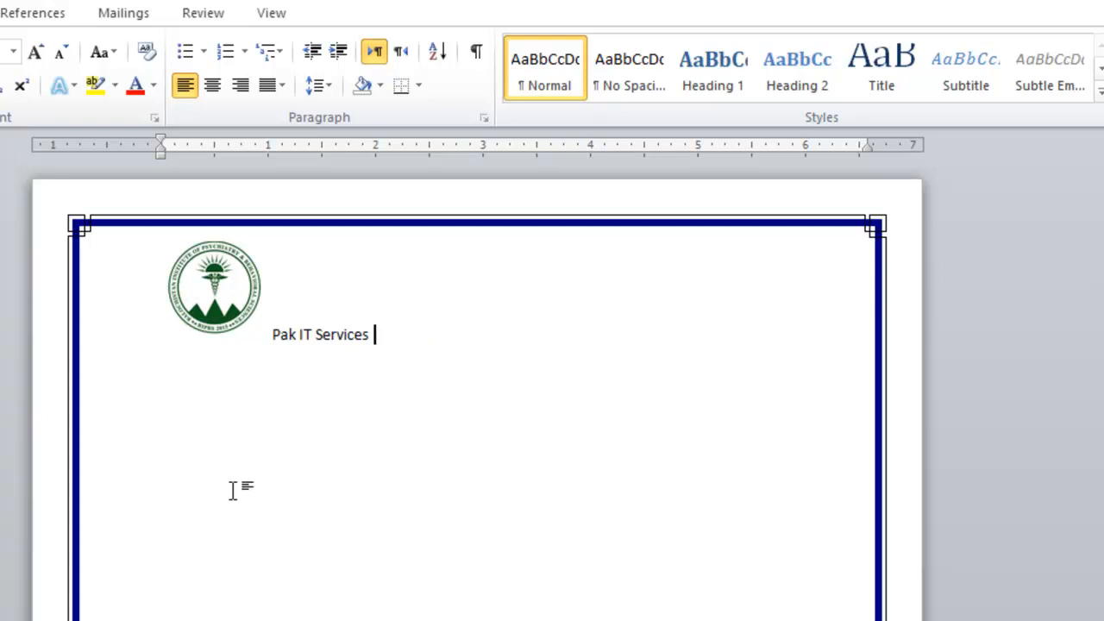
click(272, 336)
drag(272, 335, 371, 345)
key(Delete)
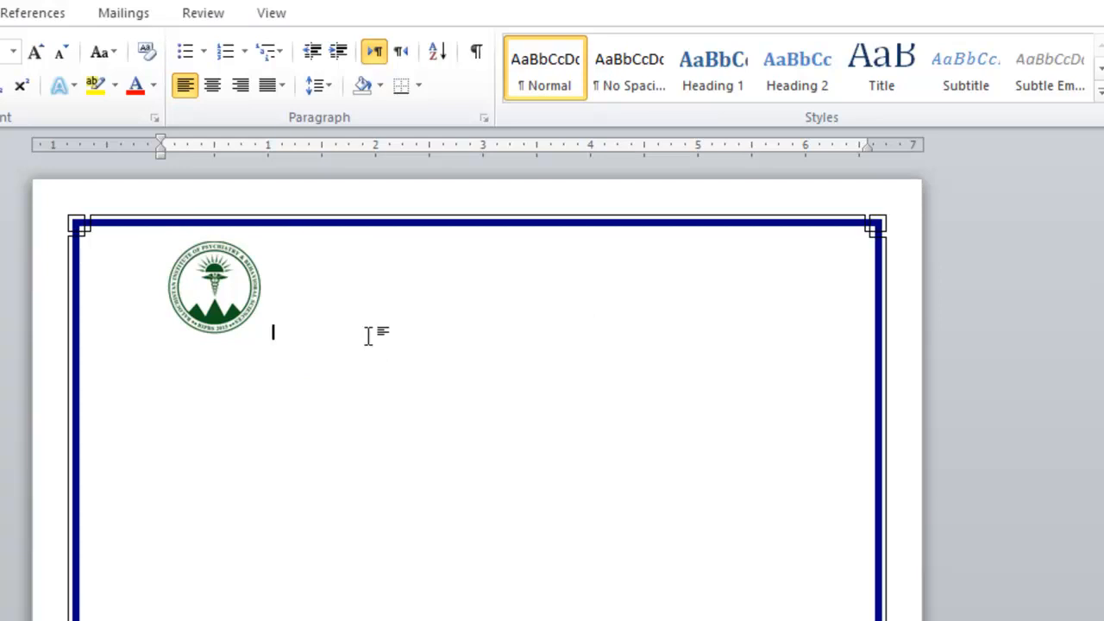
click(200, 293)
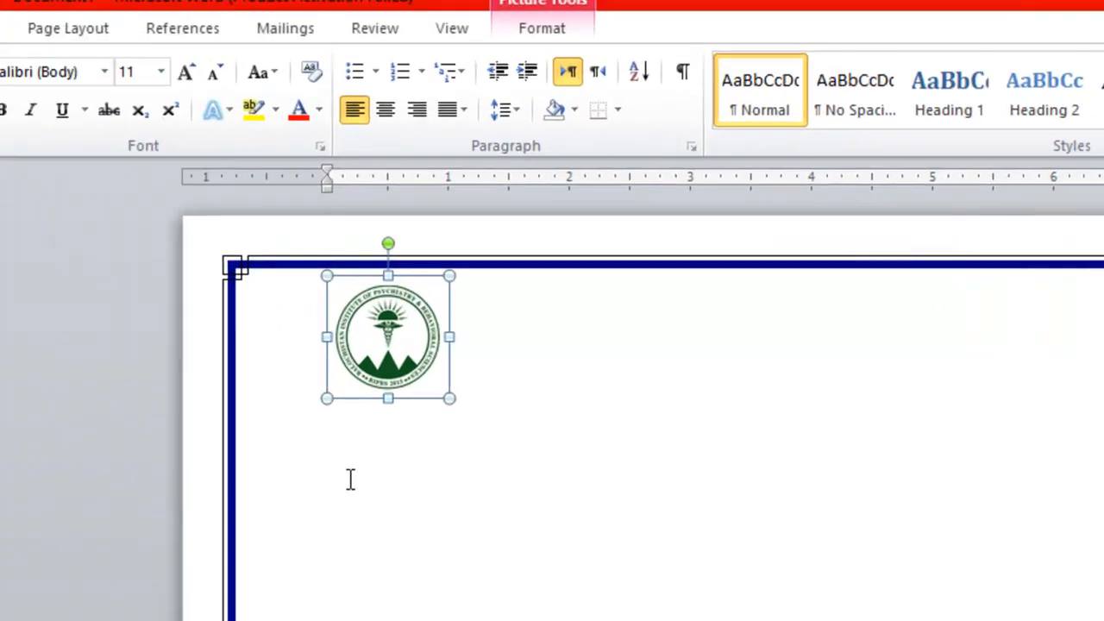
key(Delete)
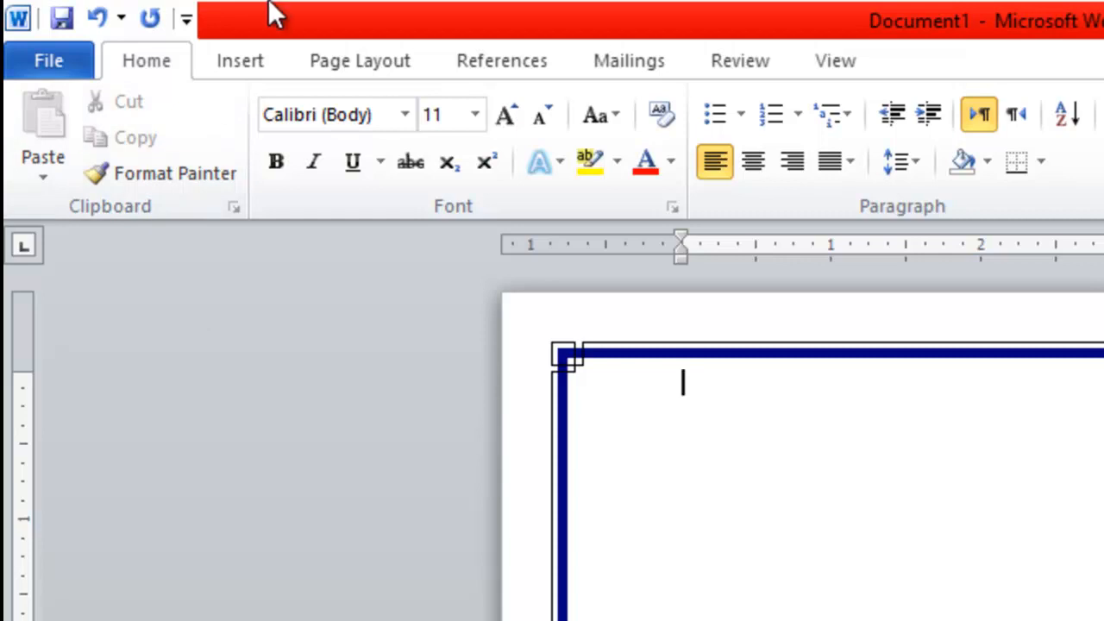
click(252, 49)
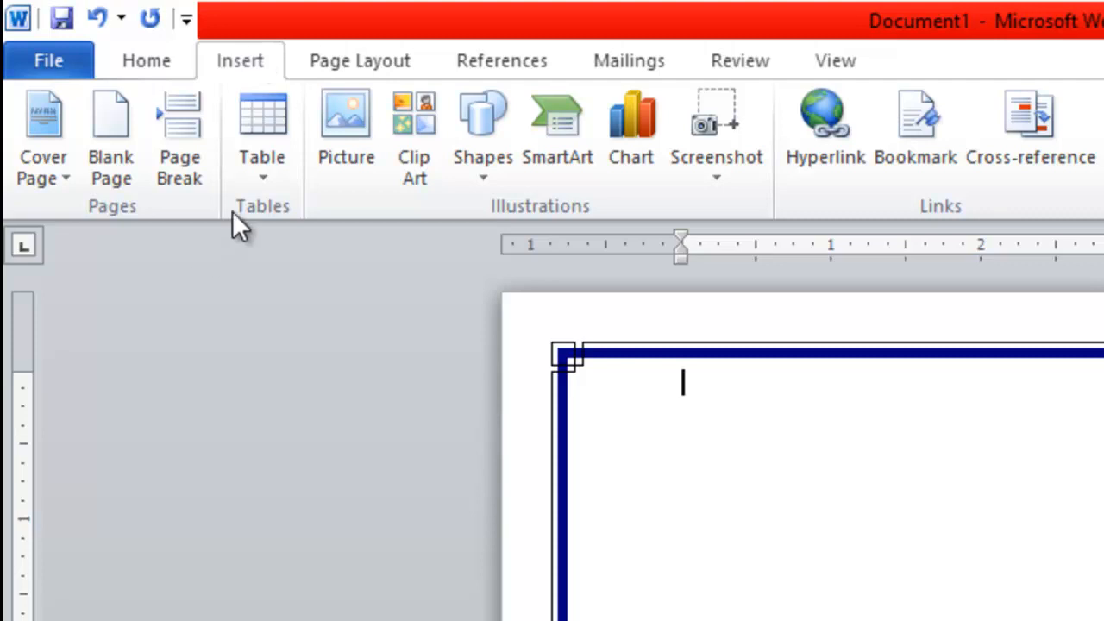
click(256, 165)
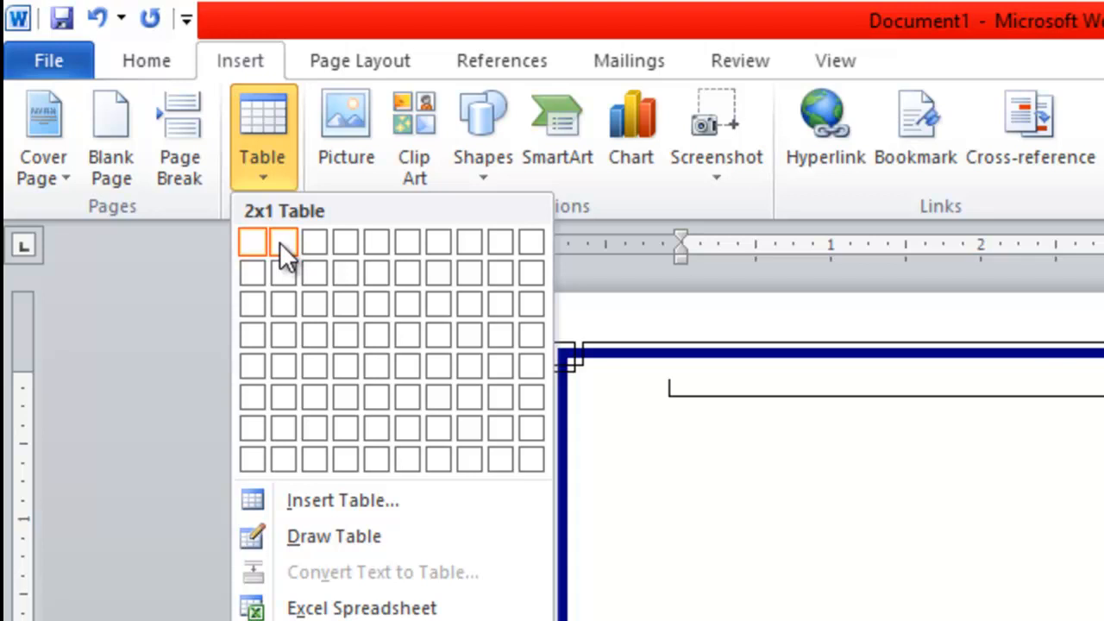
click(662, 431)
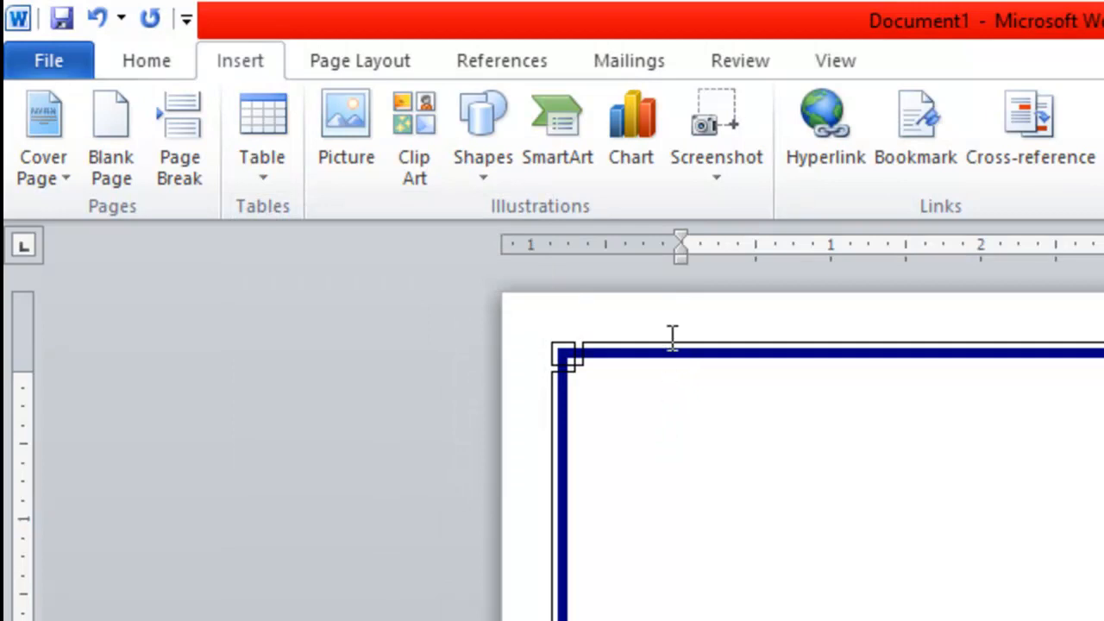
click(253, 177)
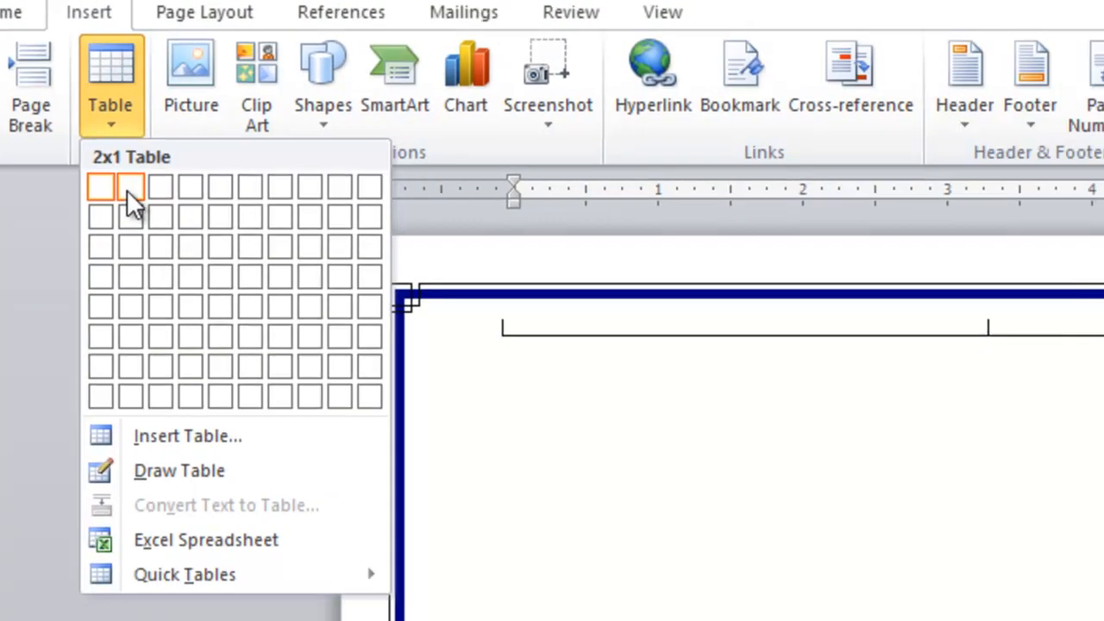
click(129, 188)
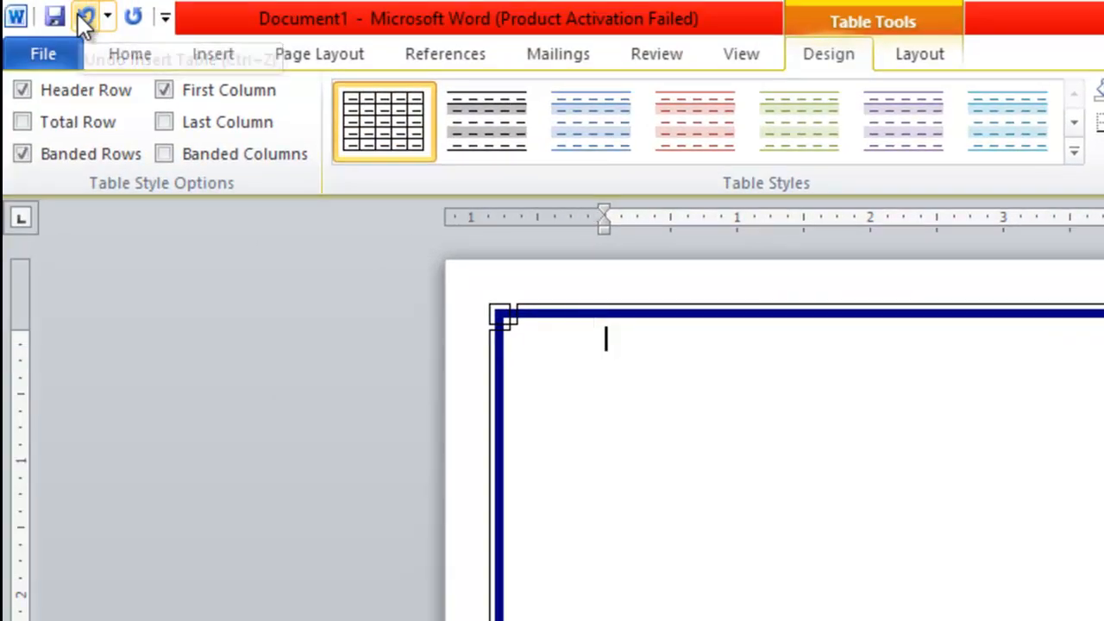
Undo the earlier table and set a custom 1" top margin.
click(84, 18)
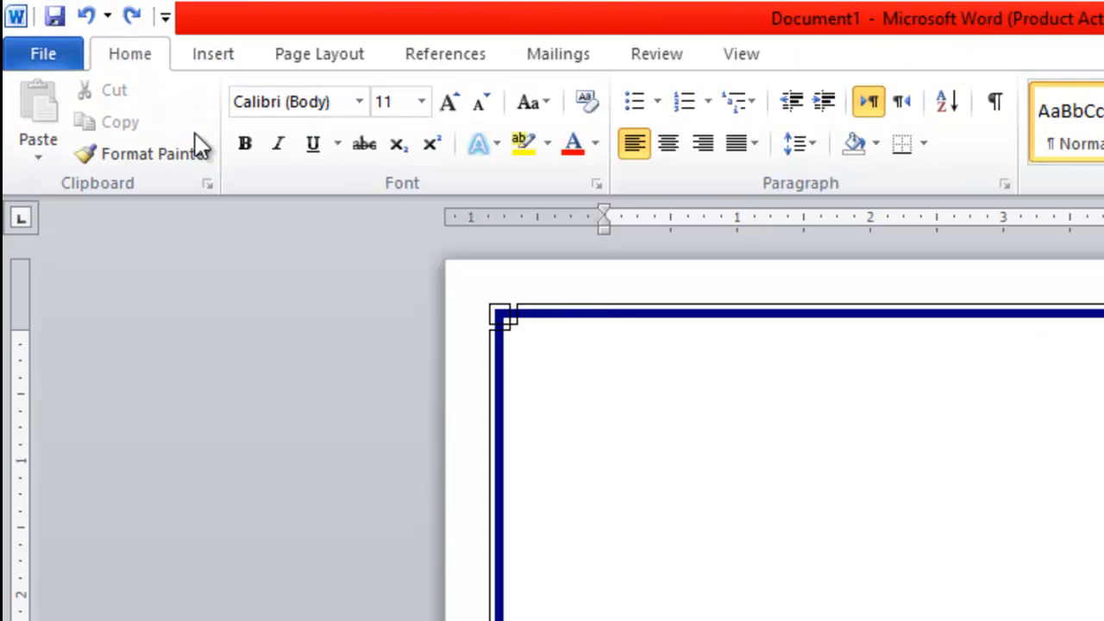
click(345, 55)
click(229, 144)
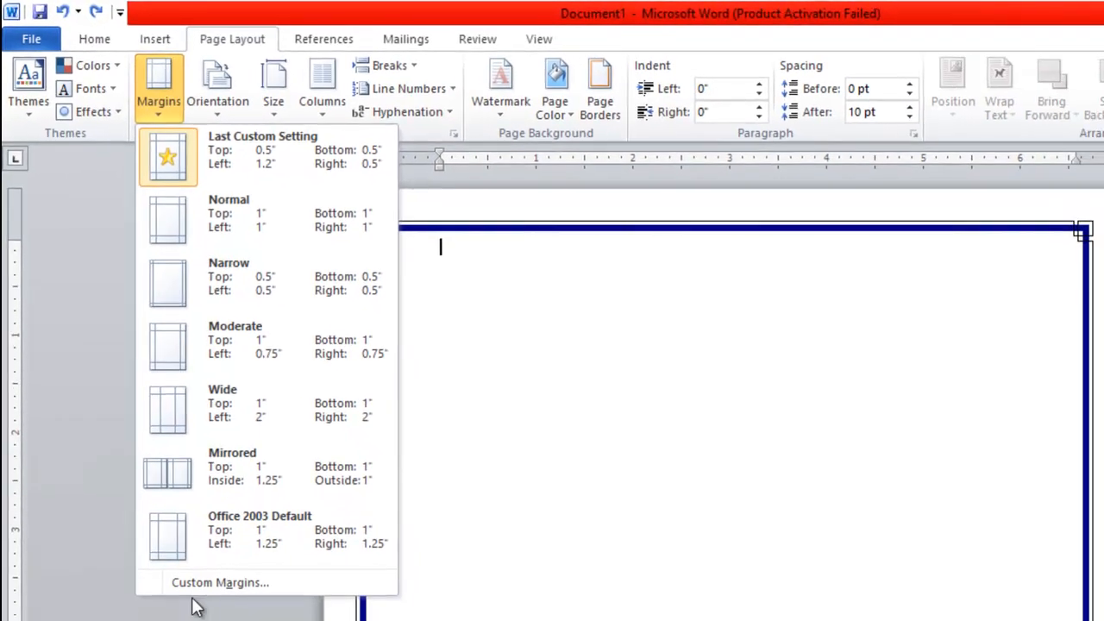
click(200, 585)
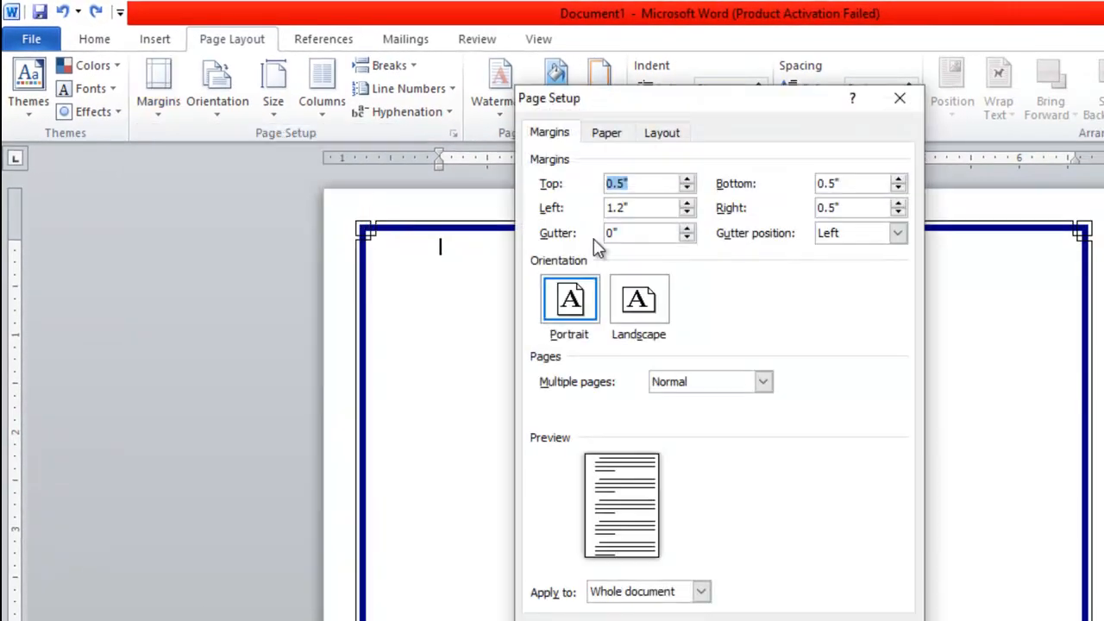
click(642, 183)
drag(642, 183, 545, 191)
text(1)
key(Return)
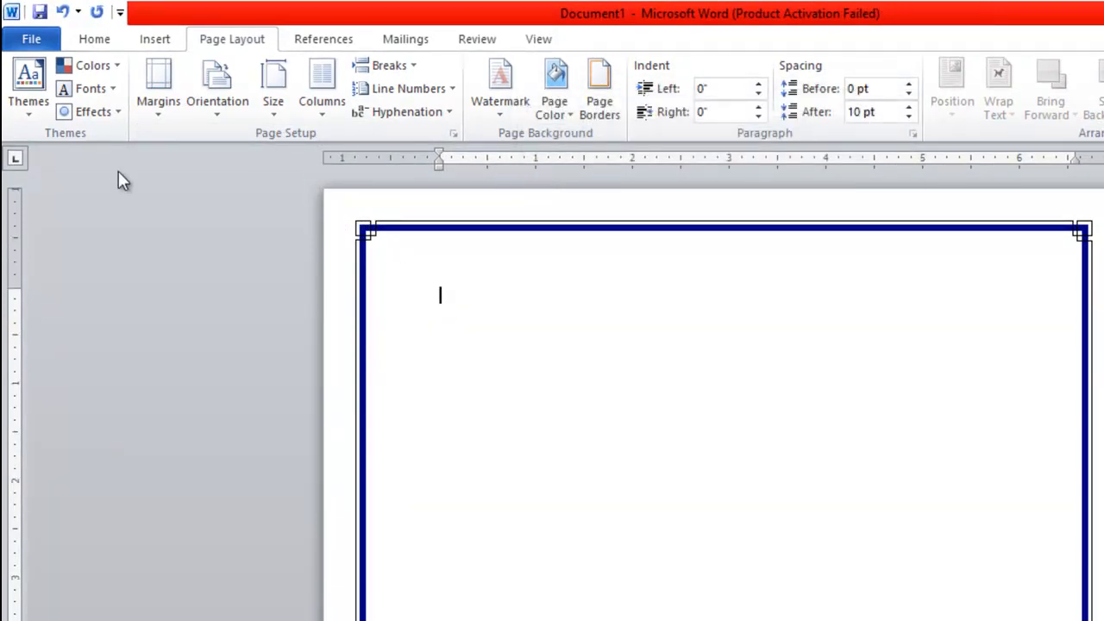
Insert an empty one-row, two-column table at the top of the page.
click(161, 48)
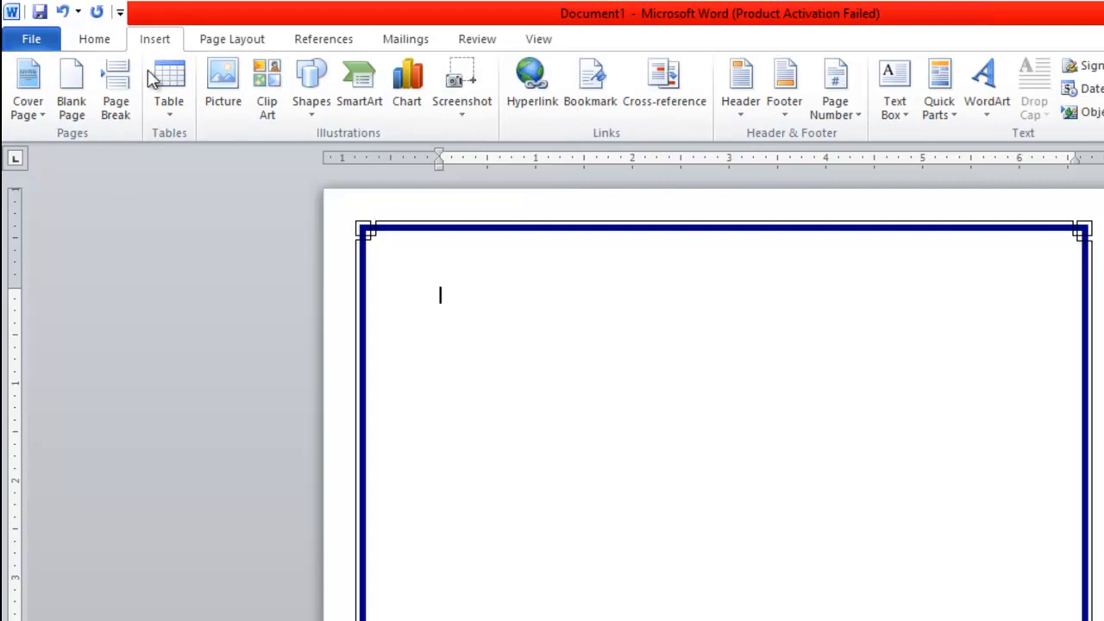
click(158, 110)
click(183, 161)
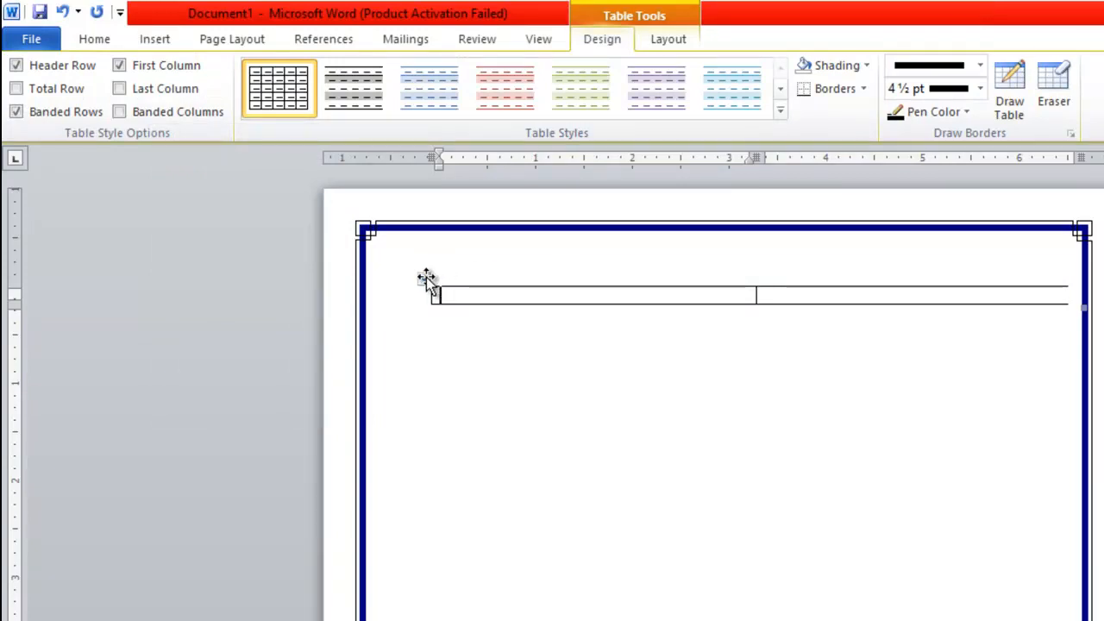
Reduce the top margin to 0 and drag the table's right edge inside the page border.
click(240, 40)
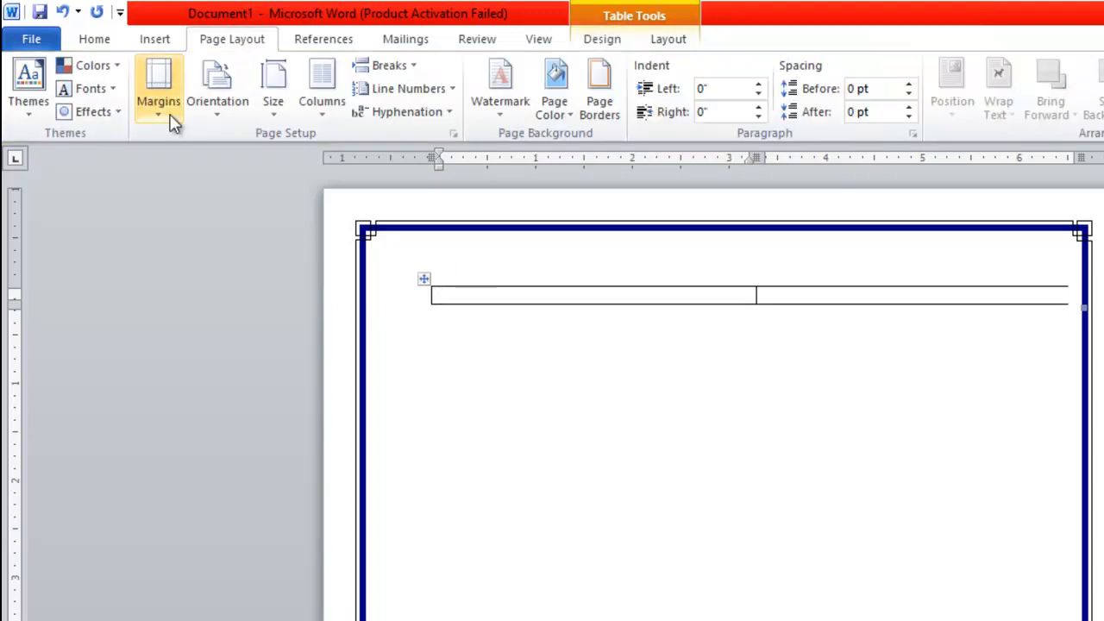
click(158, 95)
click(168, 584)
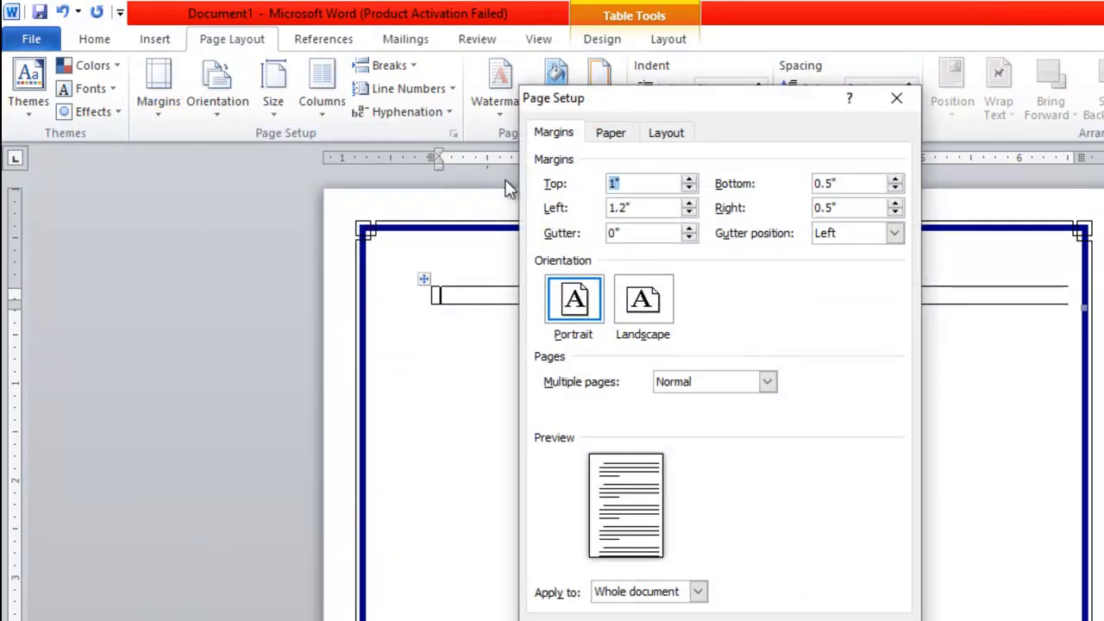
text(0.75)
key(Return)
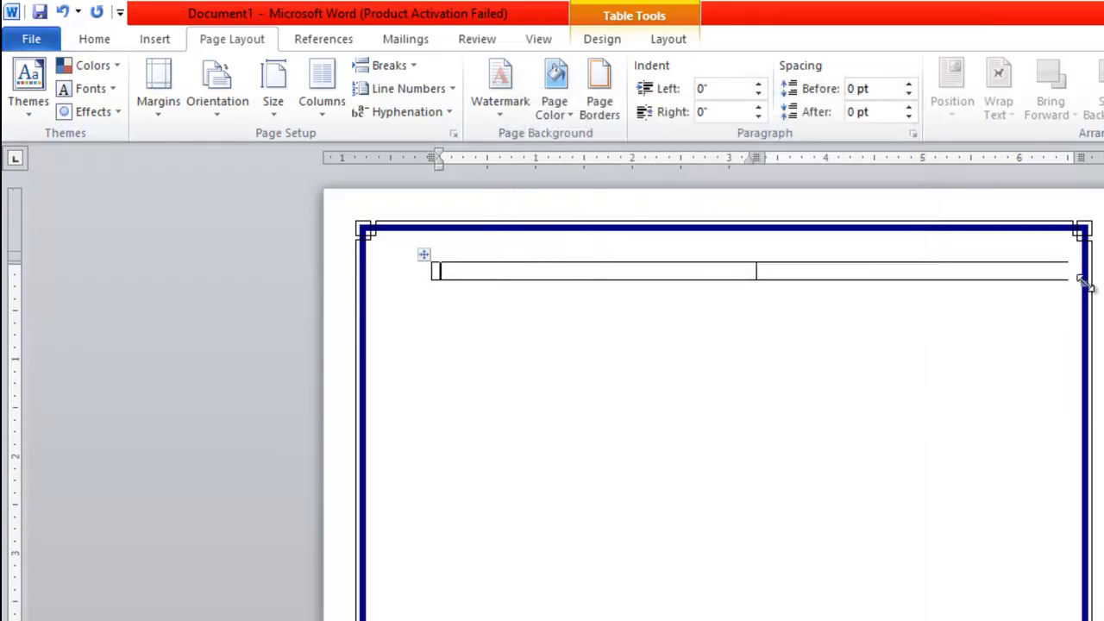
drag(1085, 285, 1067, 283)
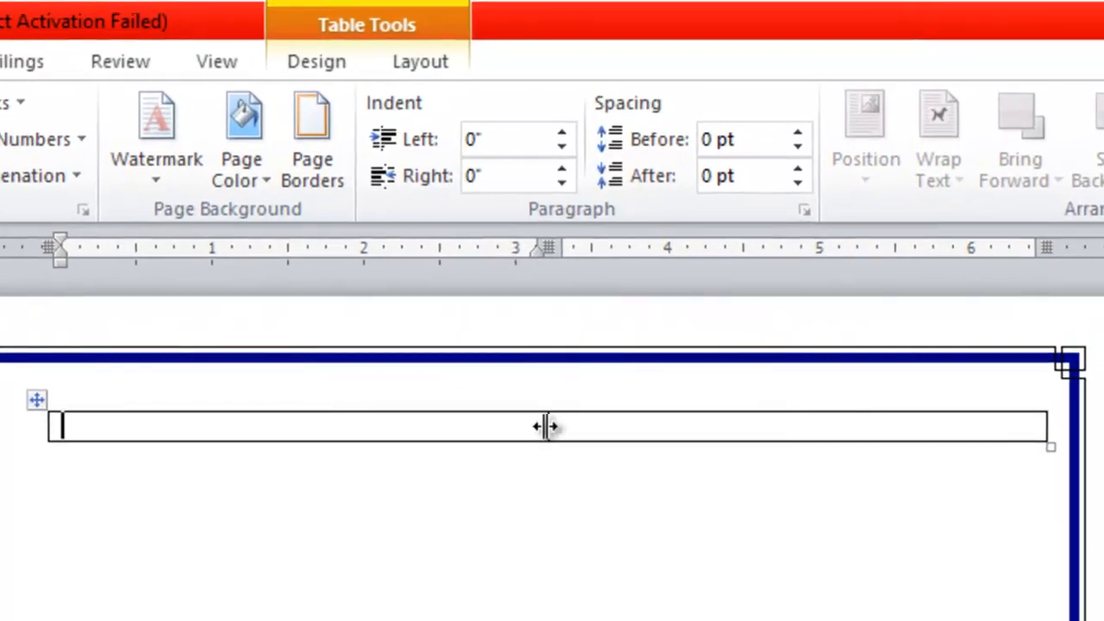
Drag the table's middle divider far left so the first column is narrow and the second fills the row.
drag(545, 426, 277, 421)
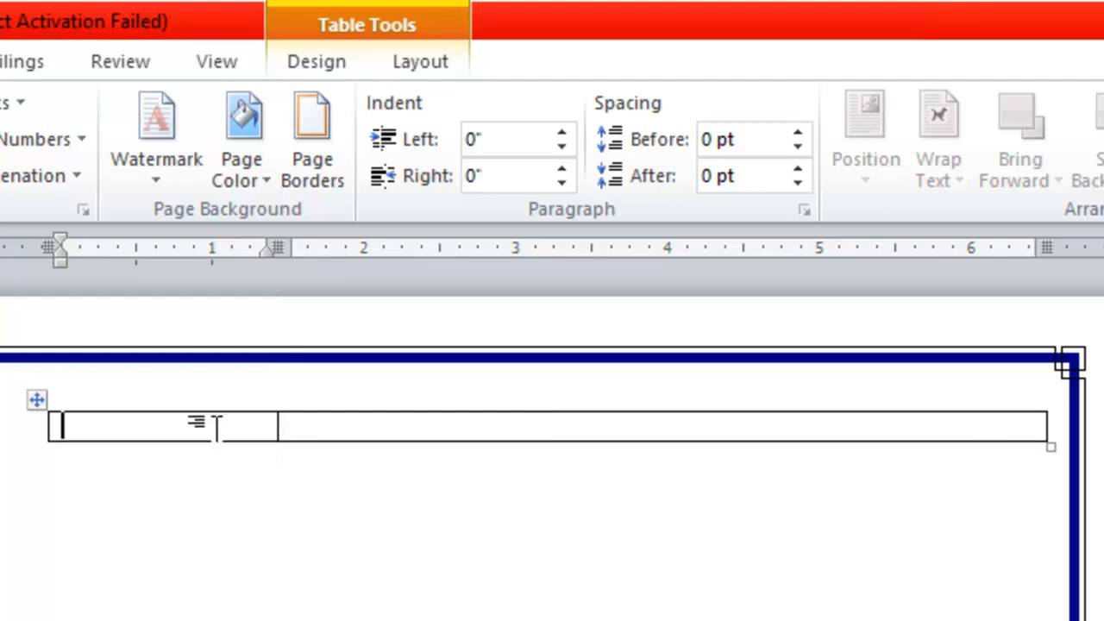
click(310, 433)
click(217, 431)
drag(304, 441, 304, 438)
click(215, 428)
drag(234, 431, 470, 440)
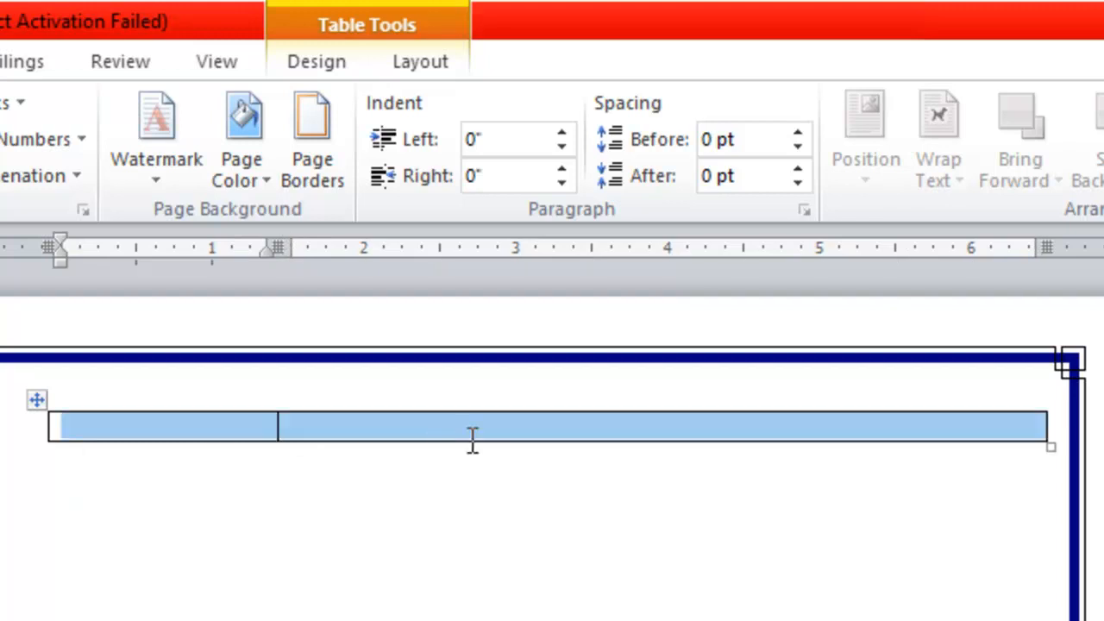
click(231, 426)
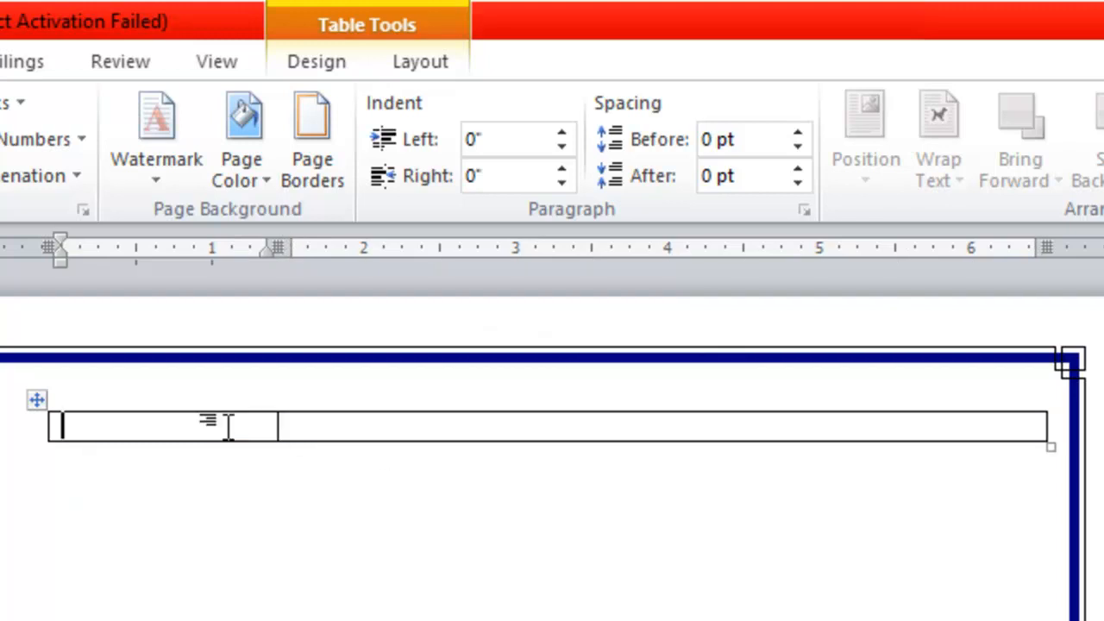
click(308, 426)
click(197, 428)
Insert logo.png into the table's first cell and resize it to 1 inch high.
click(176, 56)
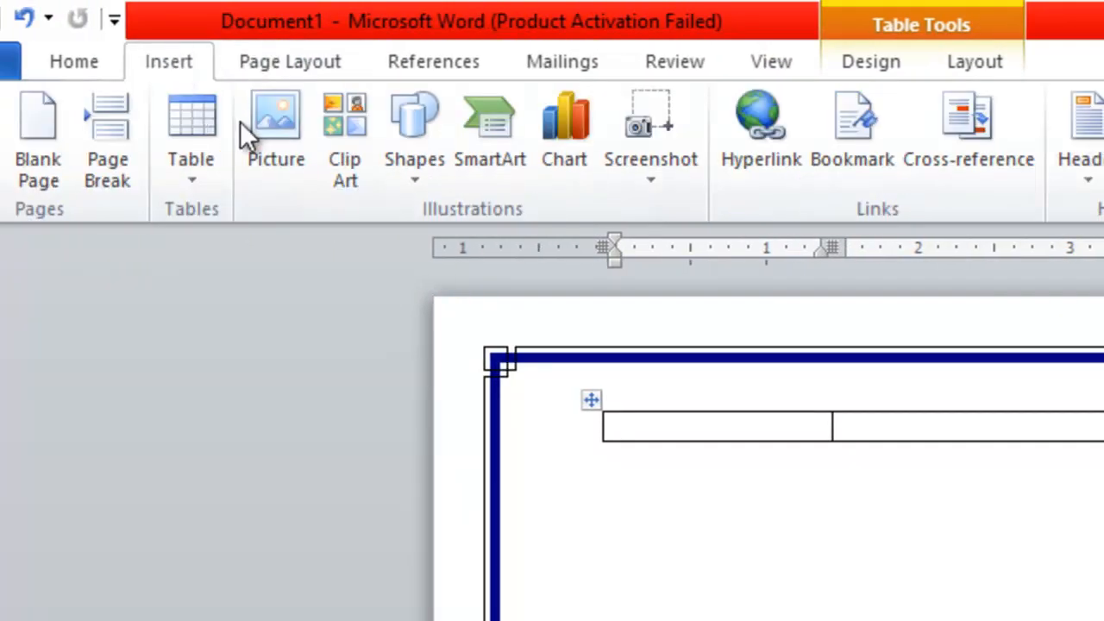
click(277, 121)
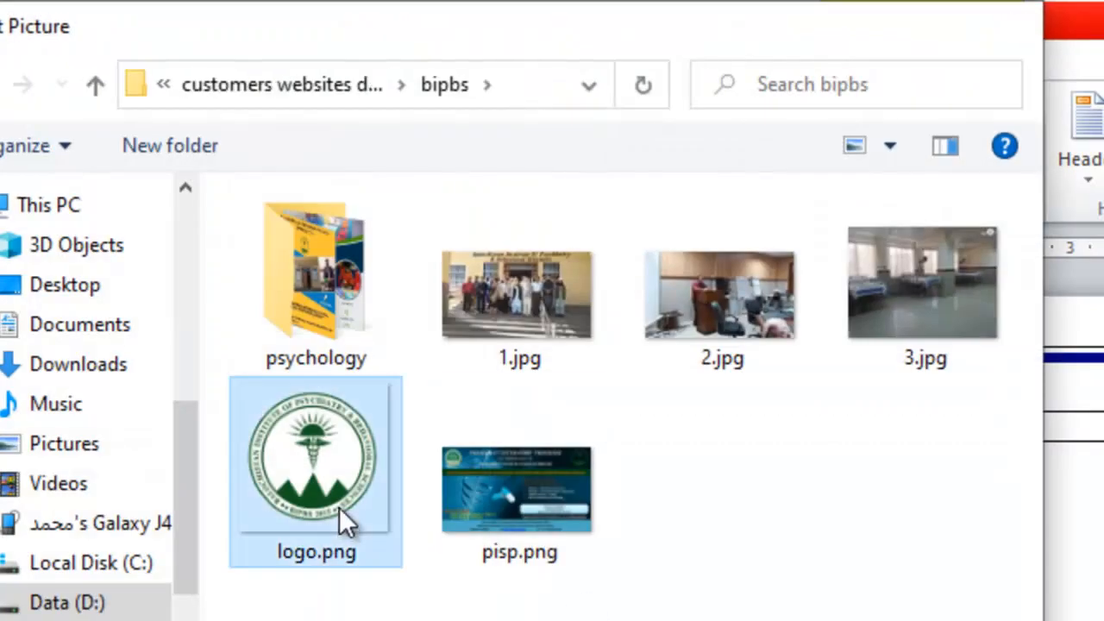
double_click(342, 523)
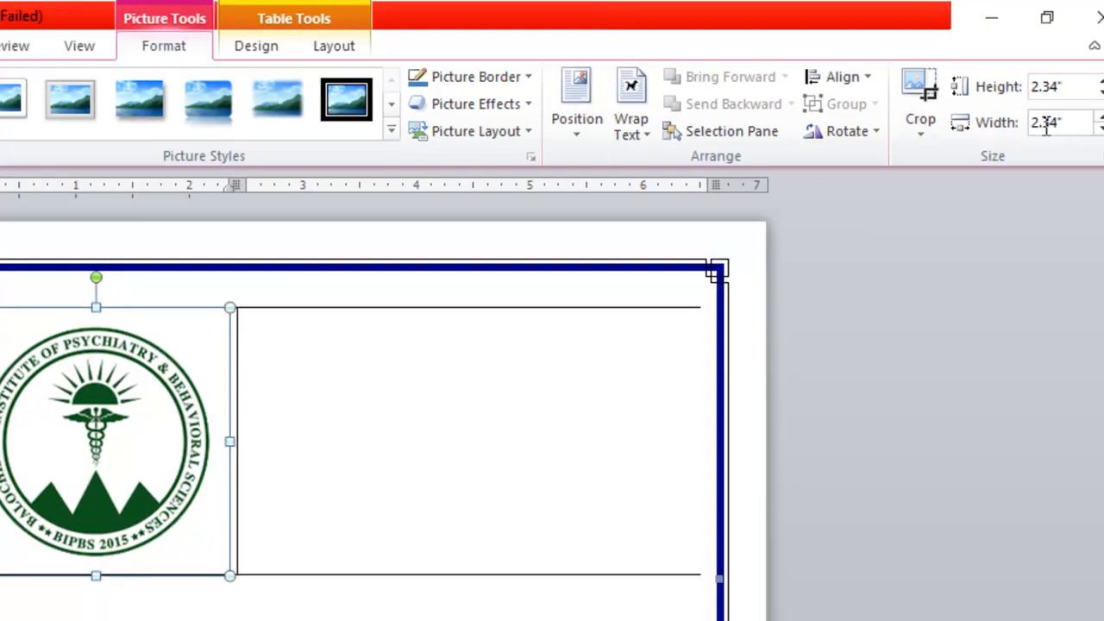
click(1066, 85)
text(1)
key(Return)
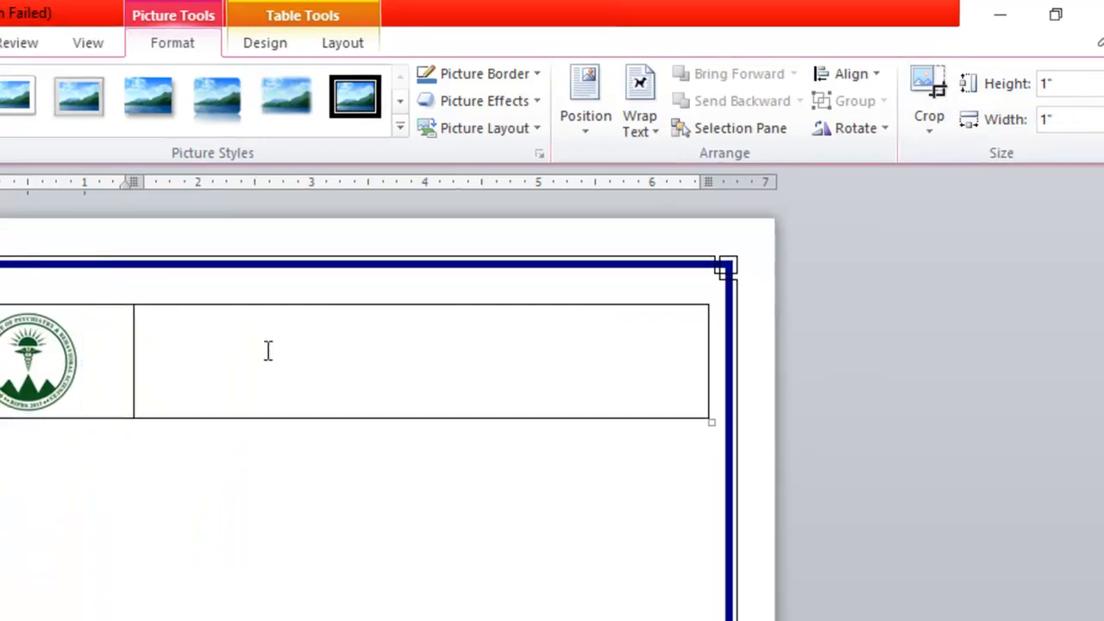
click(258, 352)
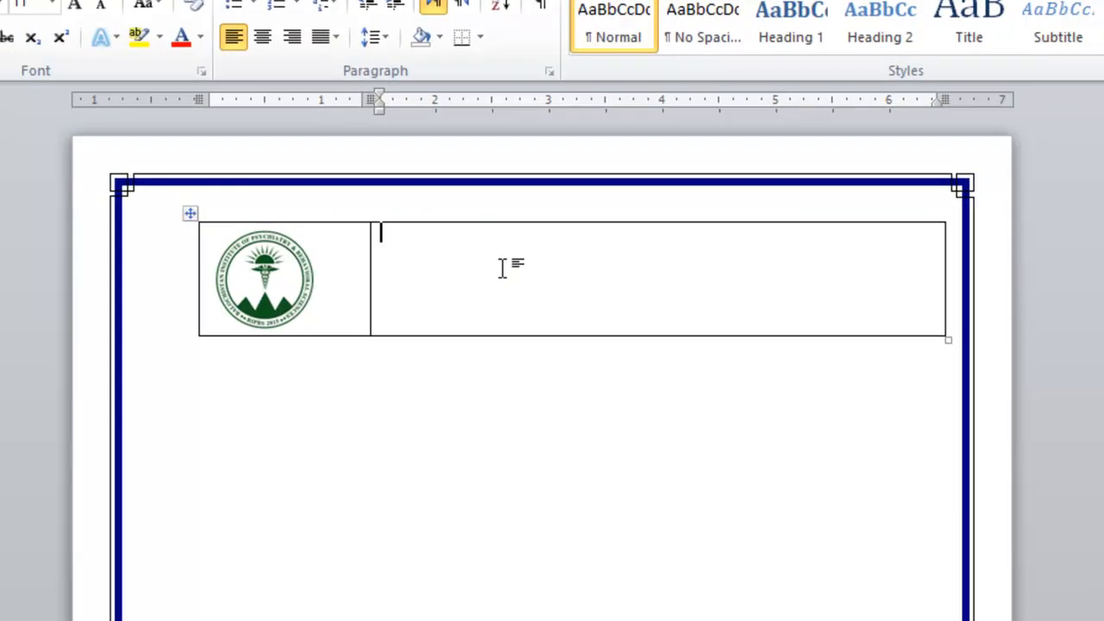
Type 'Pak IT Services' and 'Registration Form' in the right cell and centre both lines.
text(Pak )
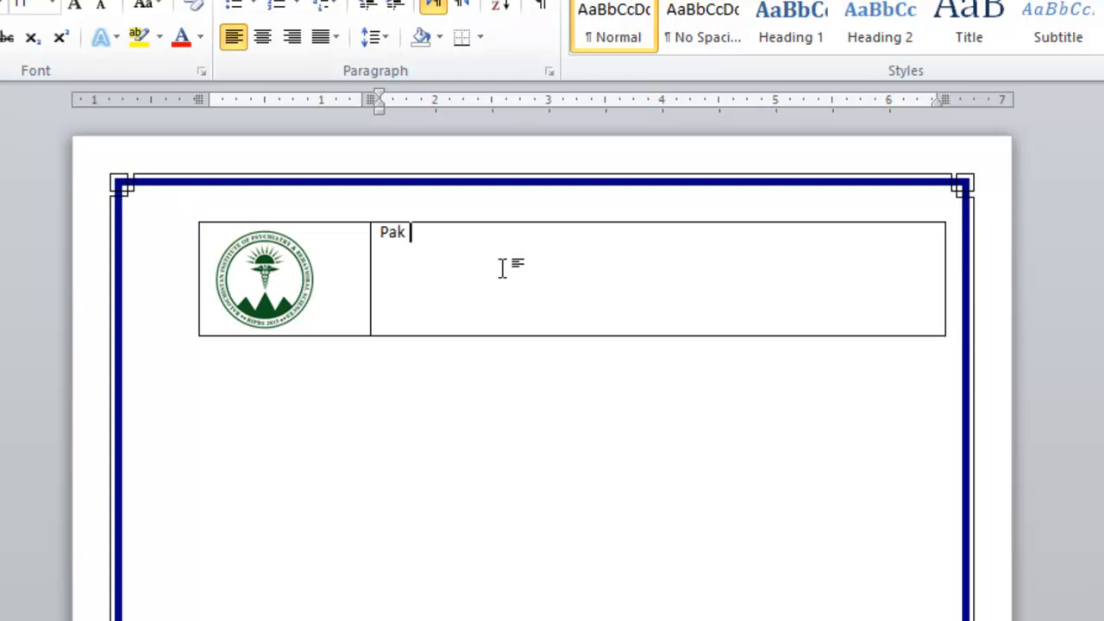
text(IT Services )
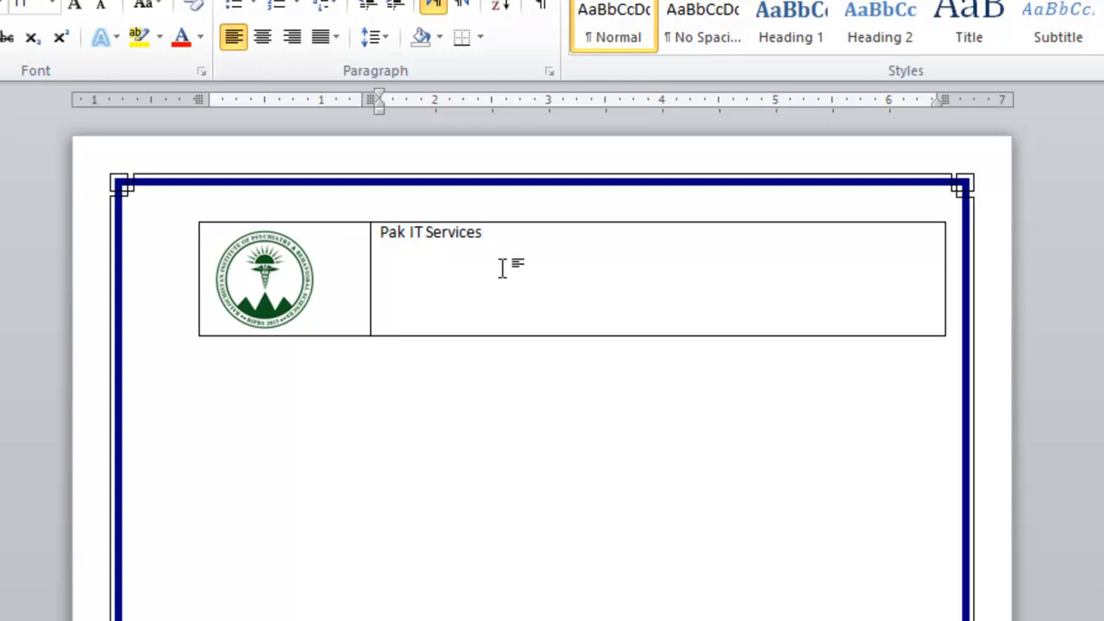
text(Registration Form)
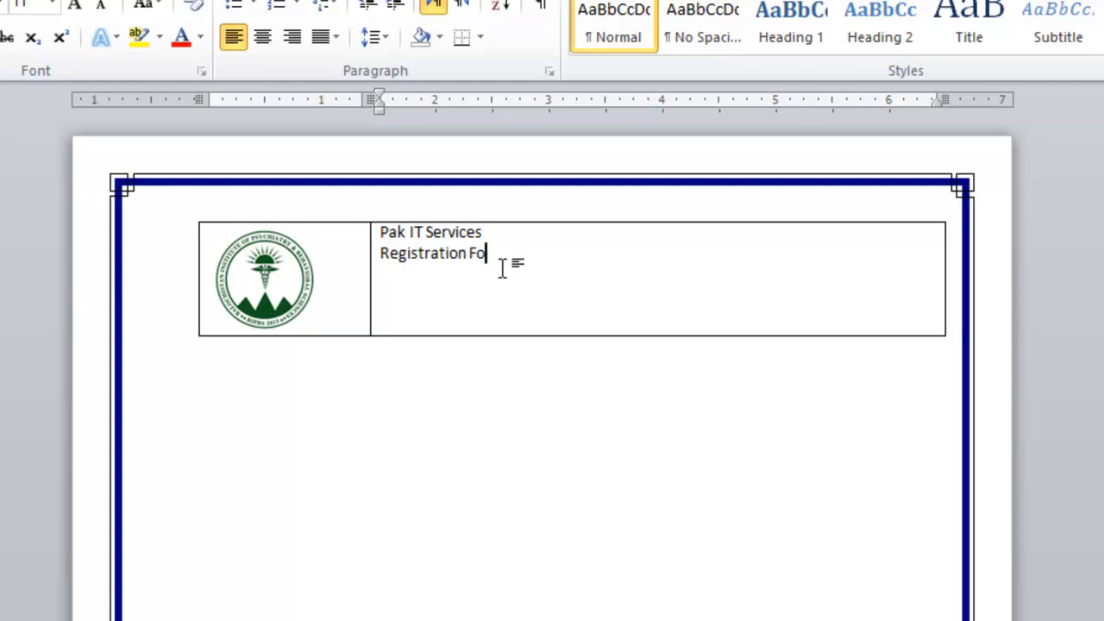
click(426, 233)
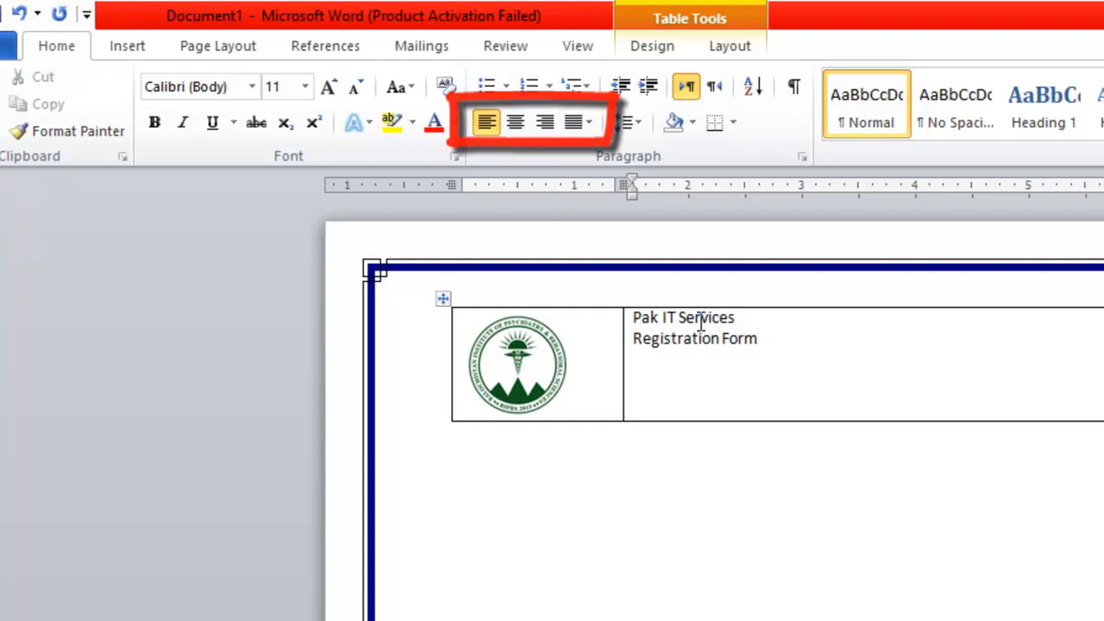
click(513, 119)
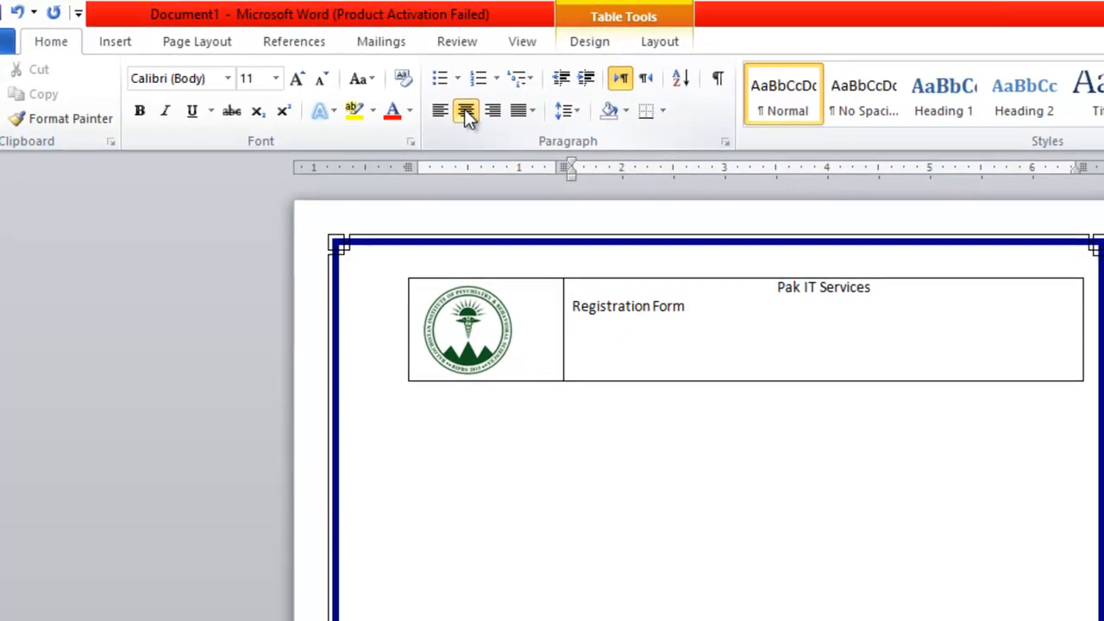
click(493, 115)
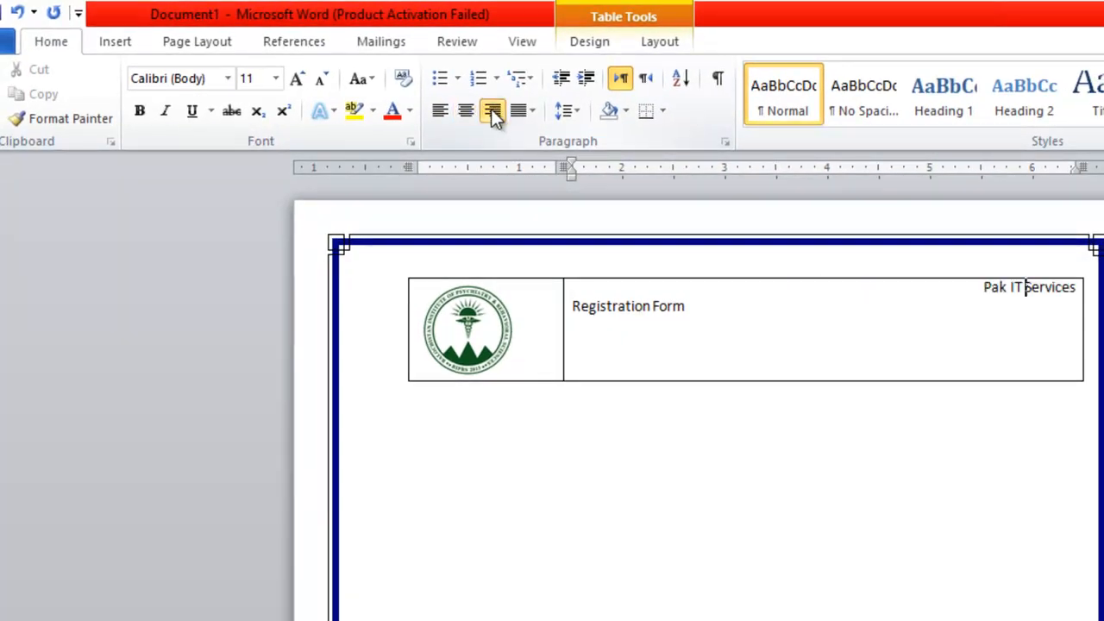
click(439, 112)
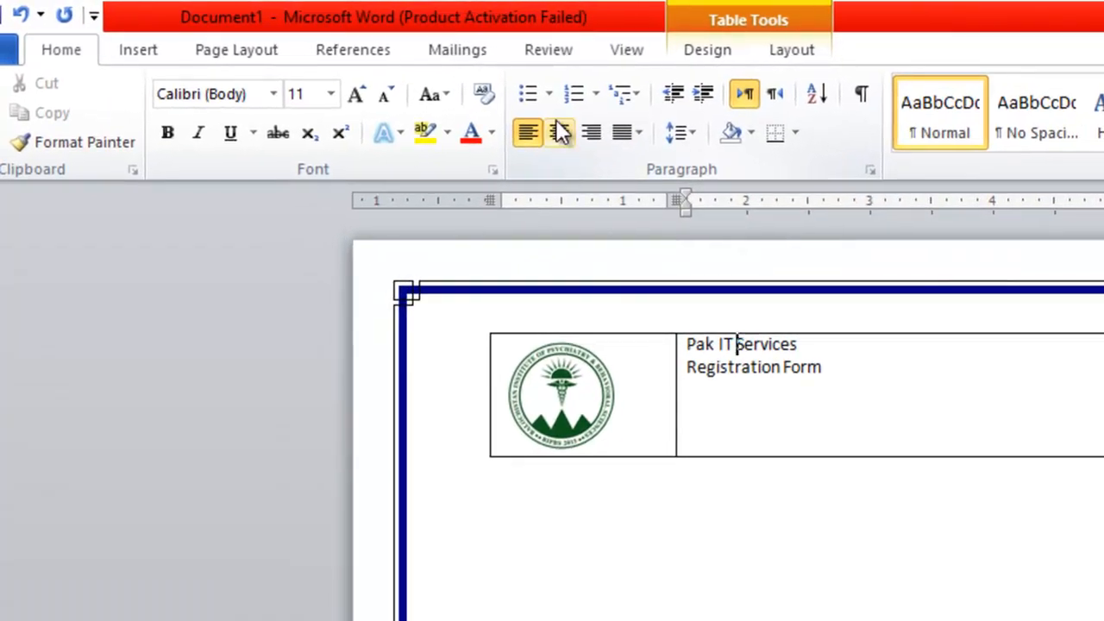
click(559, 132)
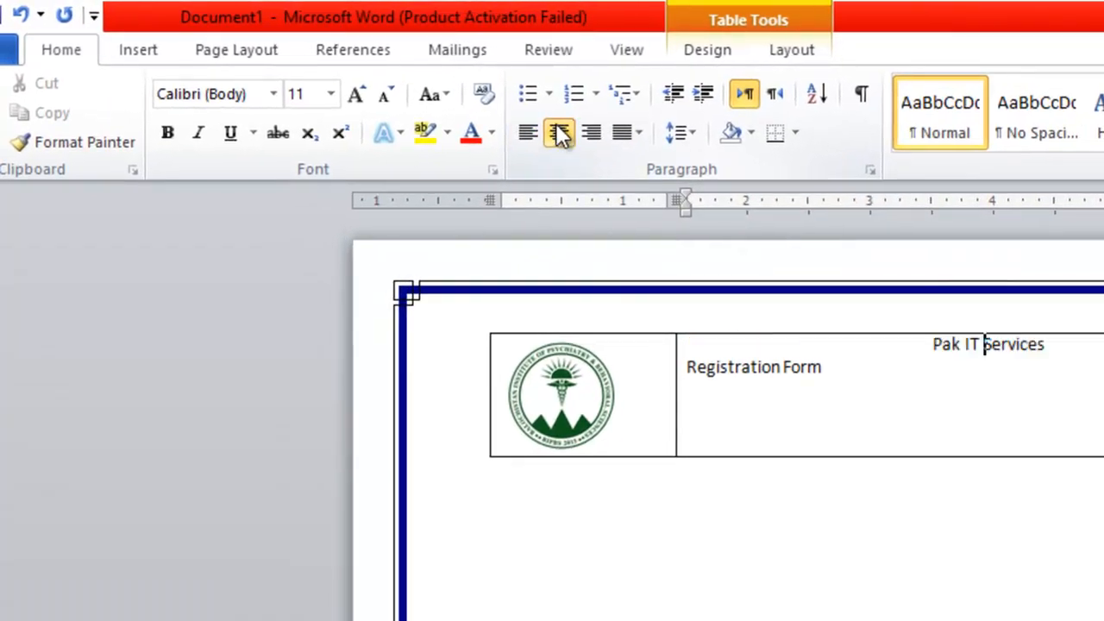
click(759, 369)
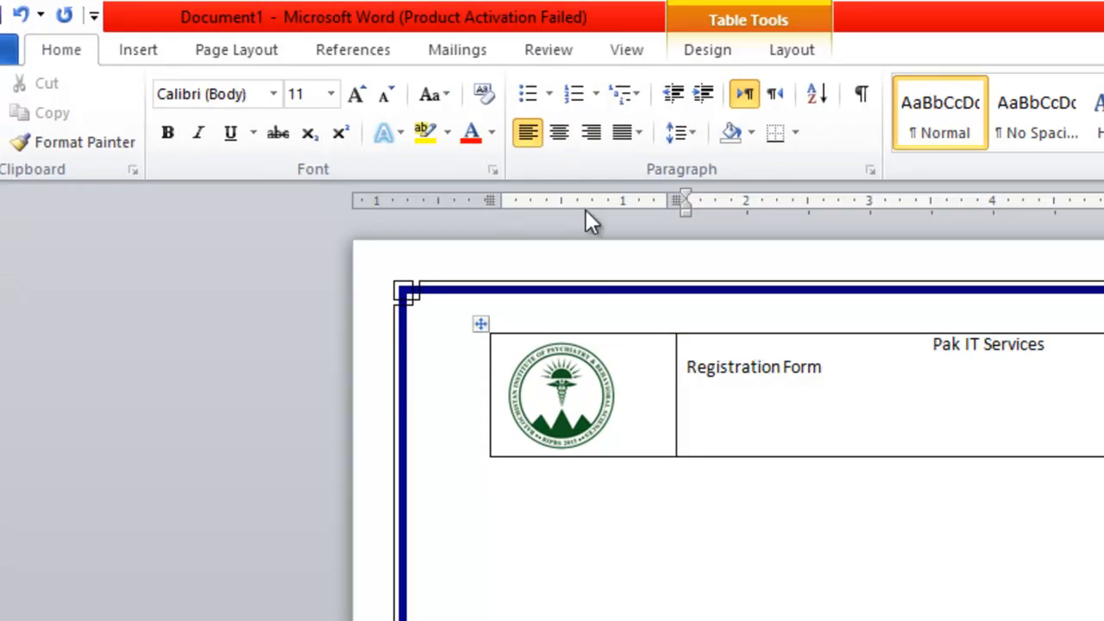
click(559, 132)
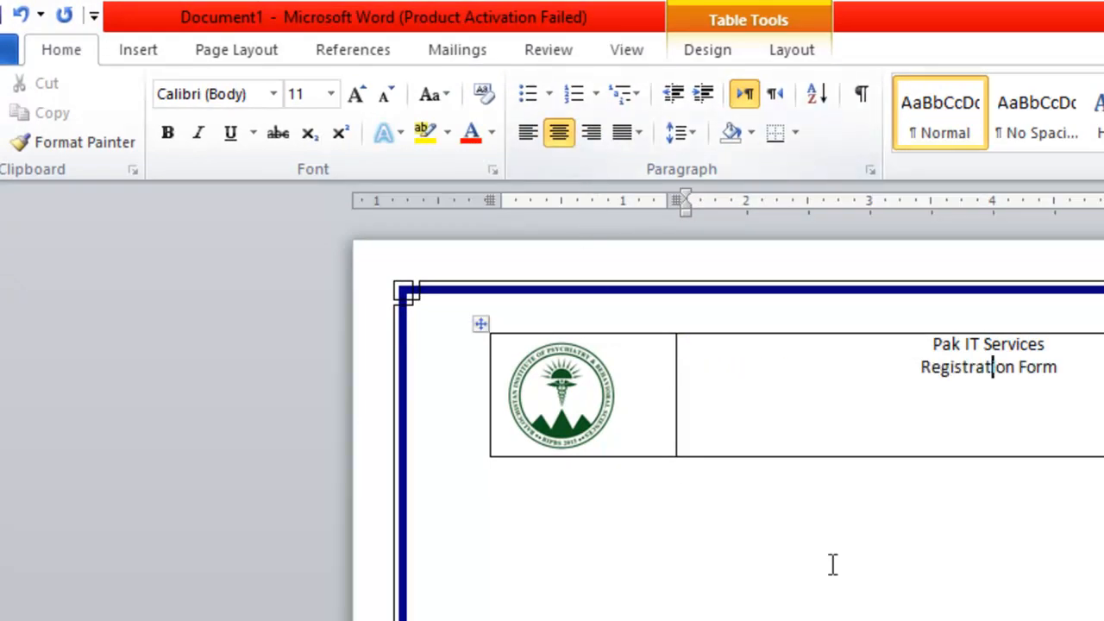
Grow both title lines to 18 pt, then enlarge Pak IT Services to 26 pt.
drag(1058, 368, 931, 331)
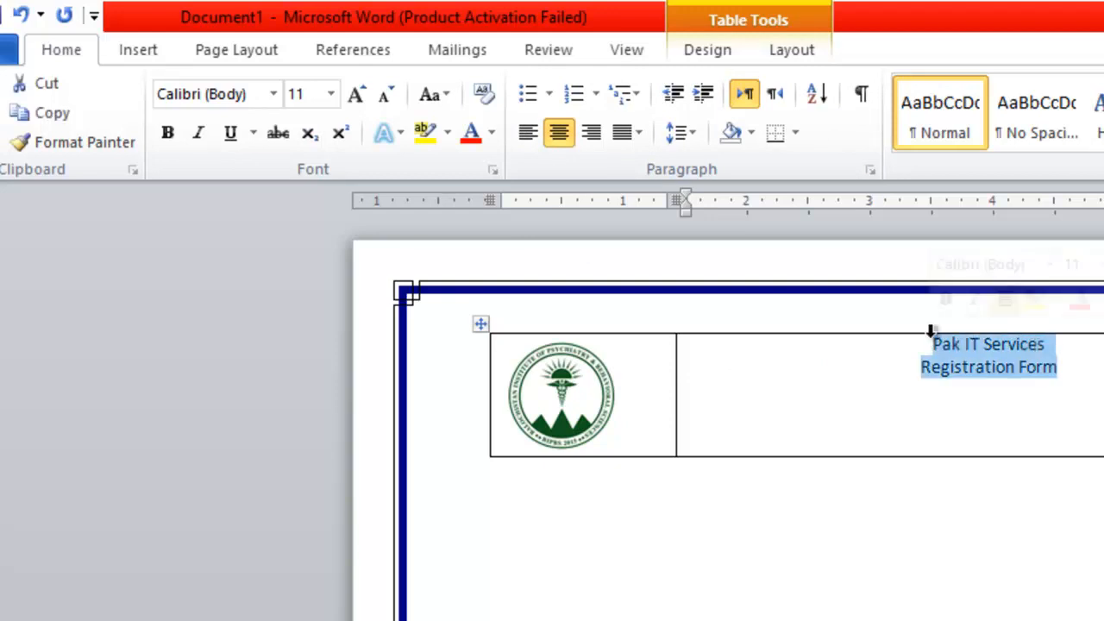
click(356, 95)
click(356, 95)
click(356, 95)
click(356, 95)
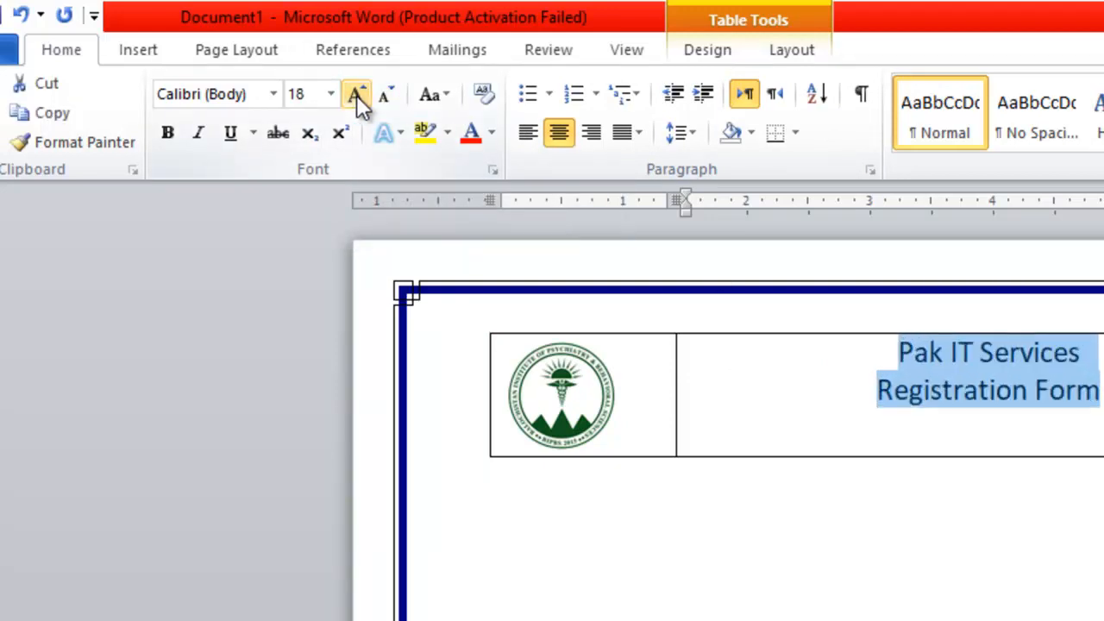
click(900, 353)
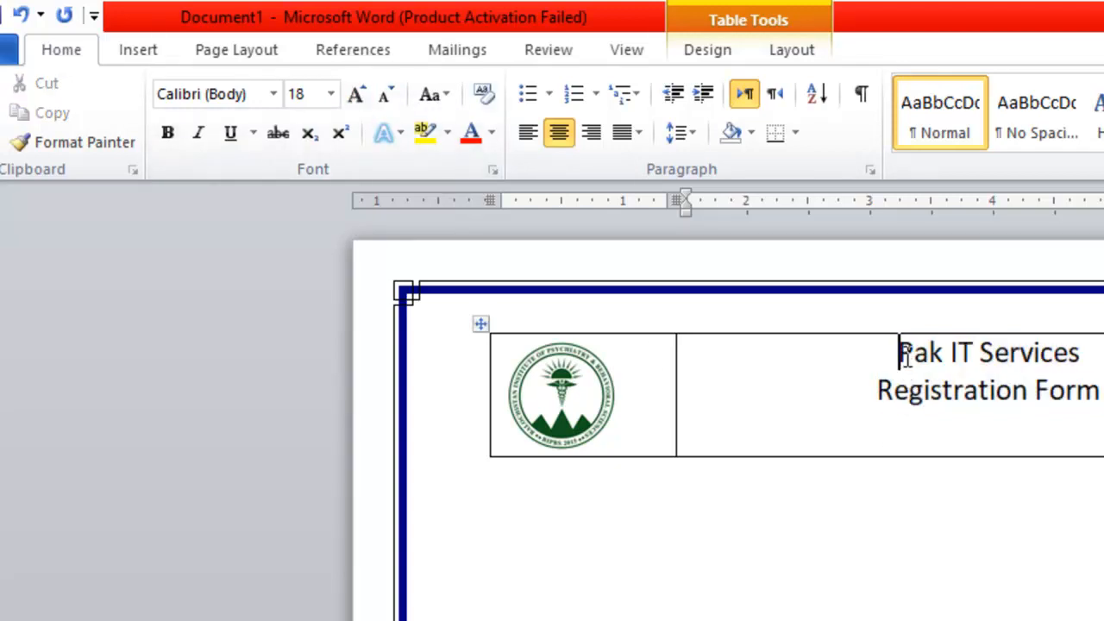
drag(900, 354, 1062, 362)
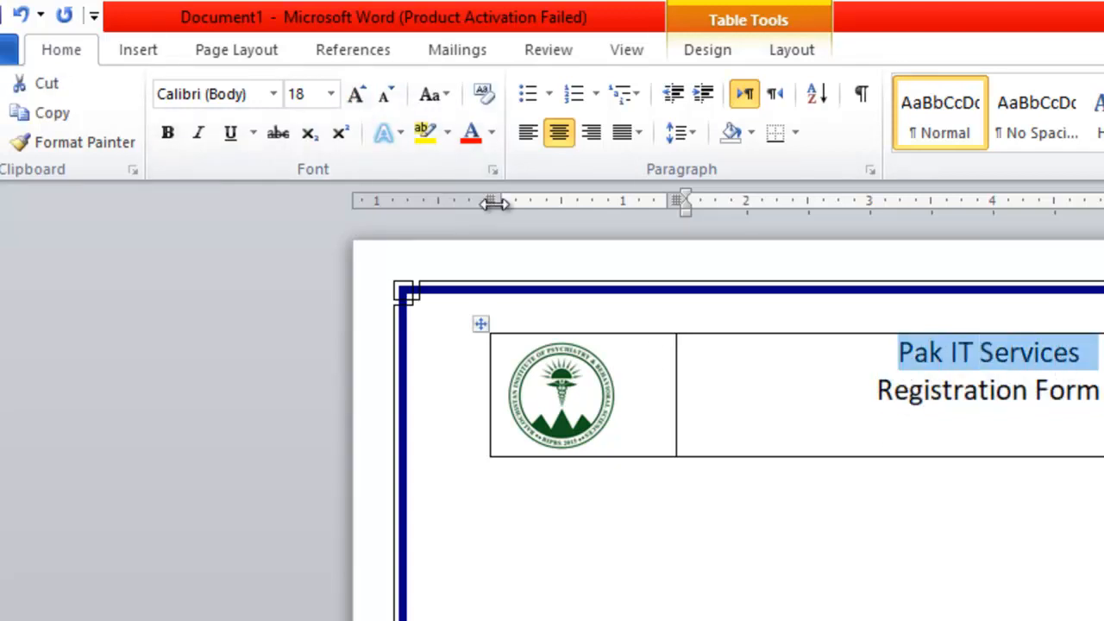
click(357, 93)
click(357, 93)
click(357, 93)
click(357, 93)
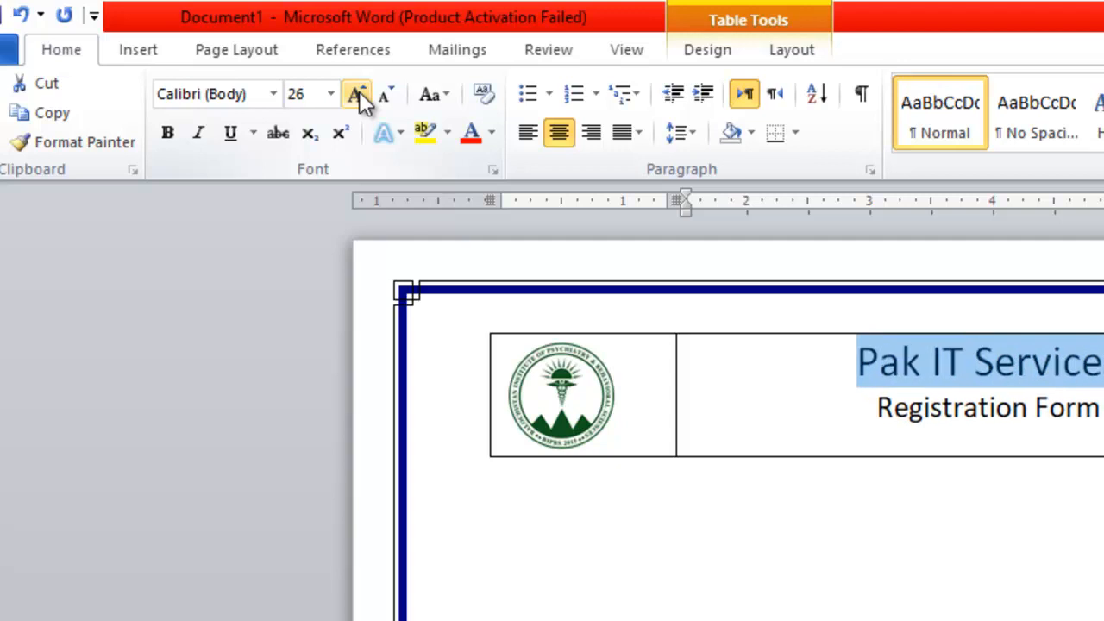
Make the Registration Form line bold and underlined.
drag(877, 407, 1101, 412)
click(175, 135)
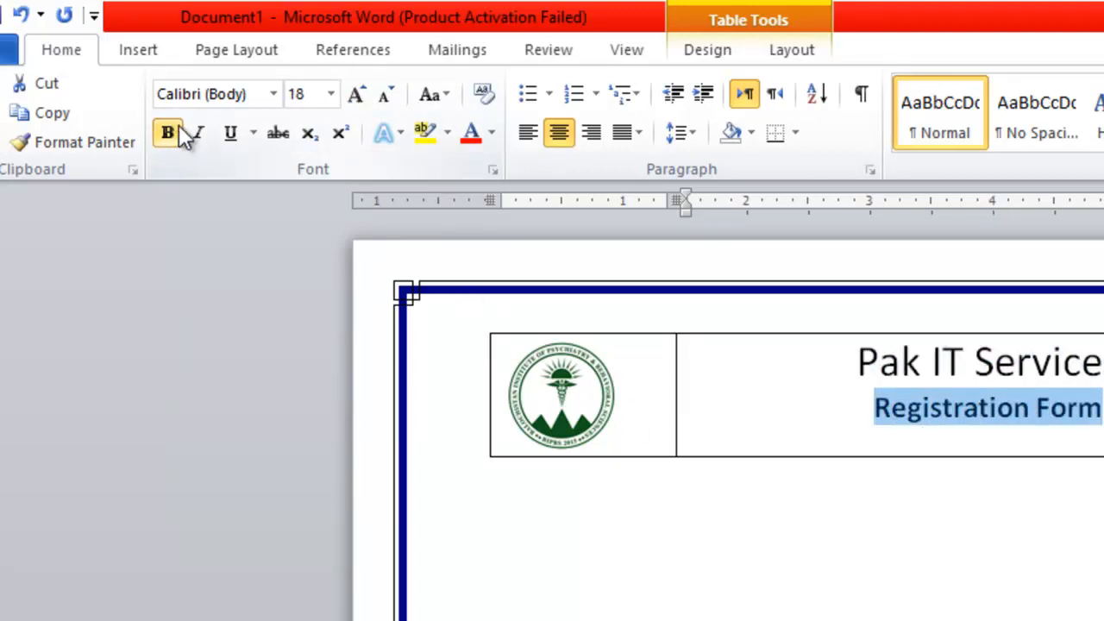
click(232, 133)
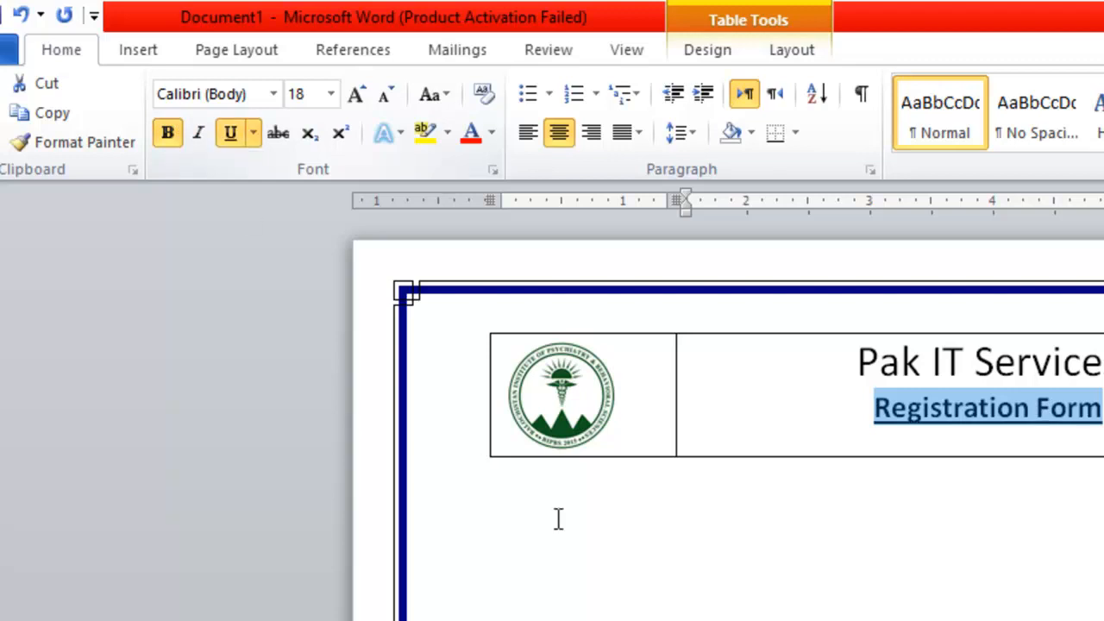
click(736, 443)
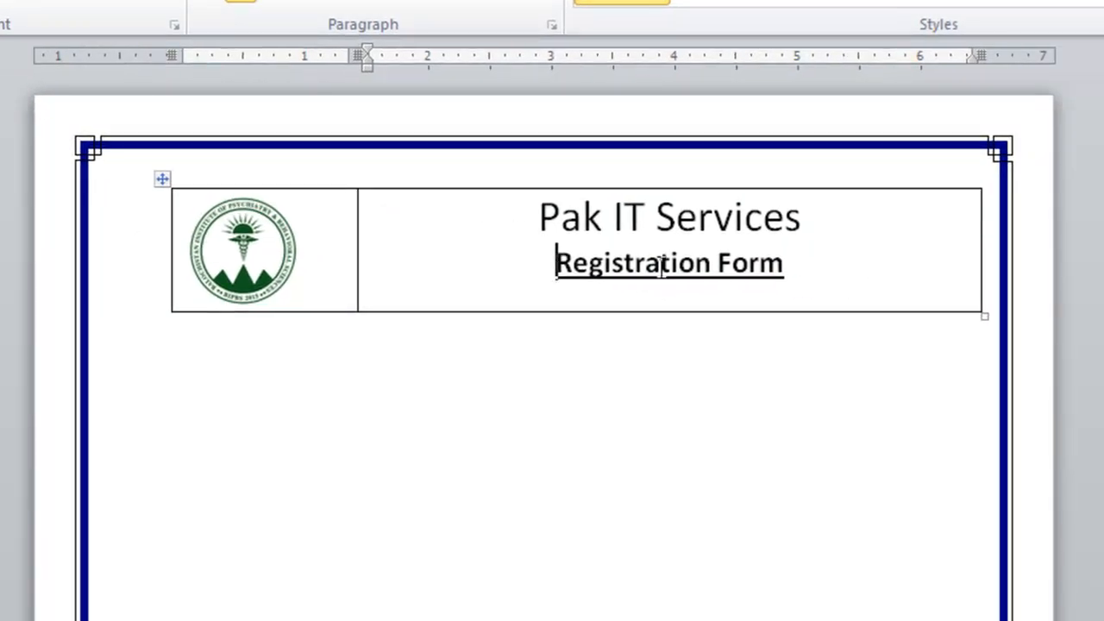
click(882, 278)
Remove all borders from the header table containing the logo and titles.
drag(870, 276, 319, 219)
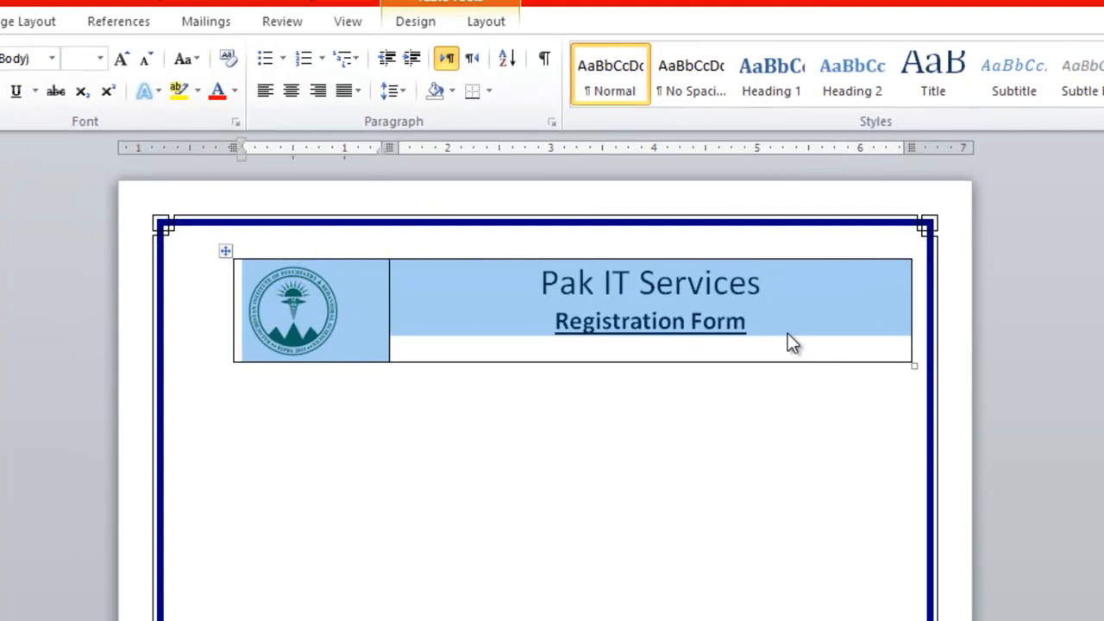
click(787, 334)
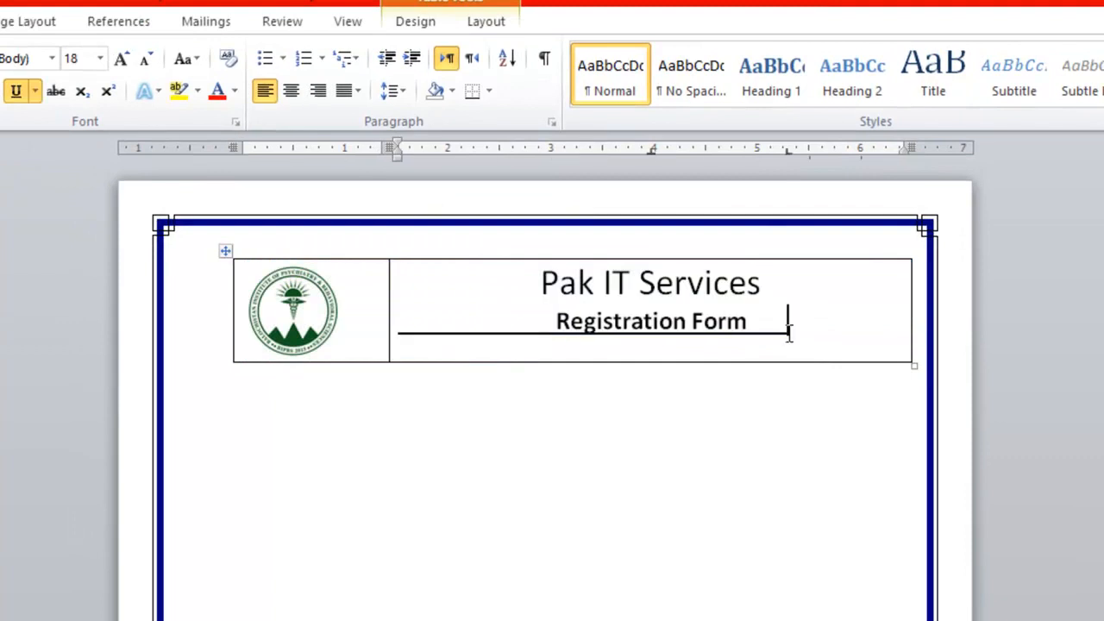
drag(787, 335, 294, 250)
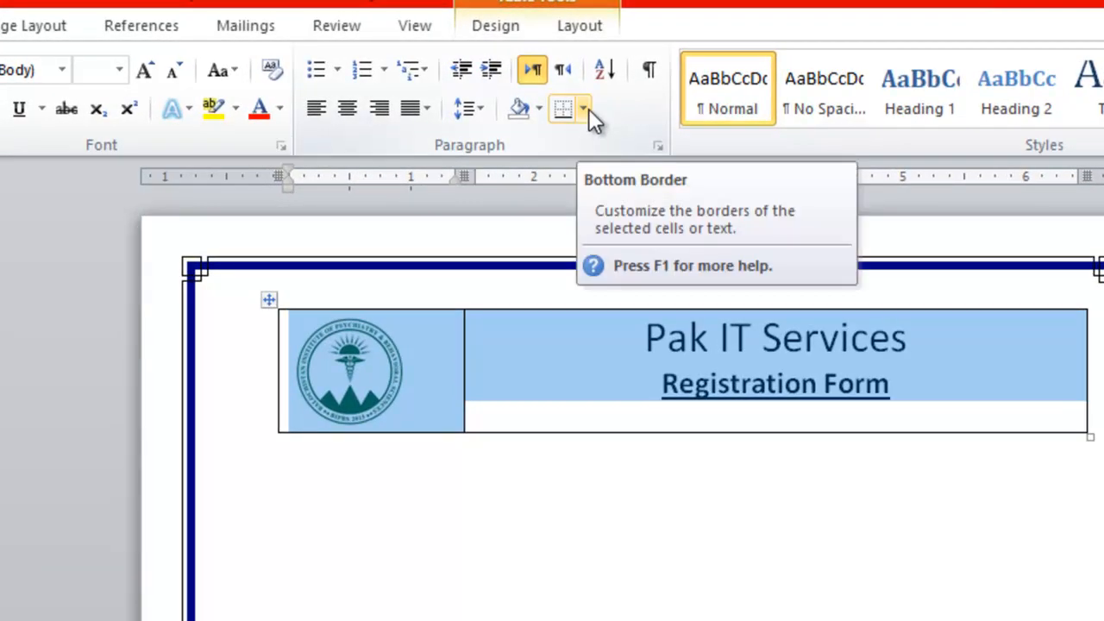
click(584, 108)
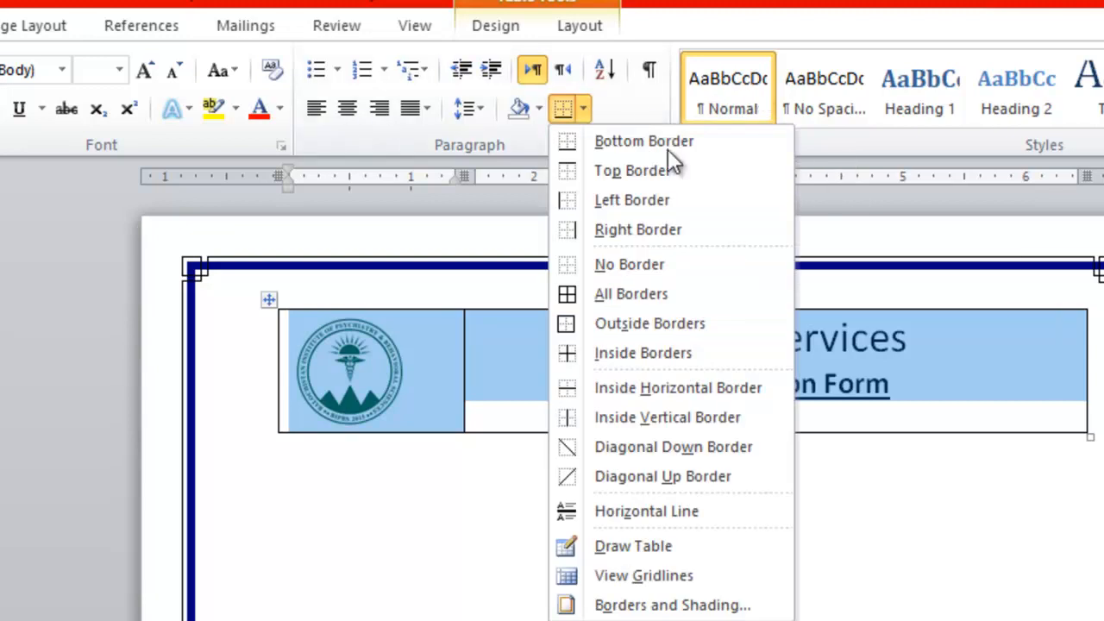
click(620, 268)
click(317, 565)
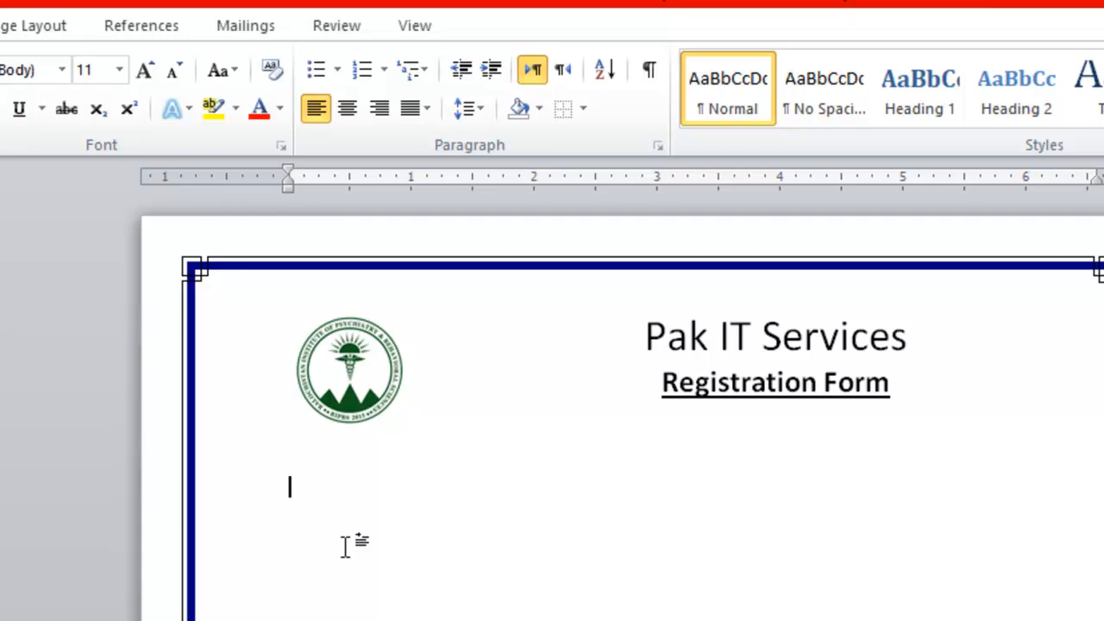
Replace the word 'Registration' with 'Admission' in the subtitle.
drag(815, 382, 663, 383)
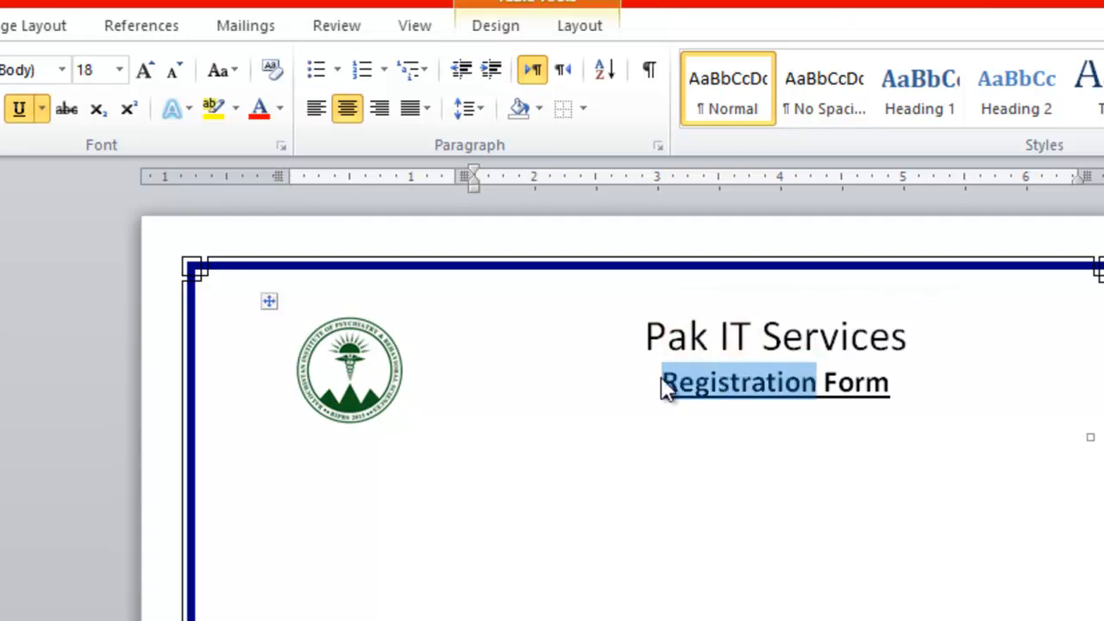
text(Admission)
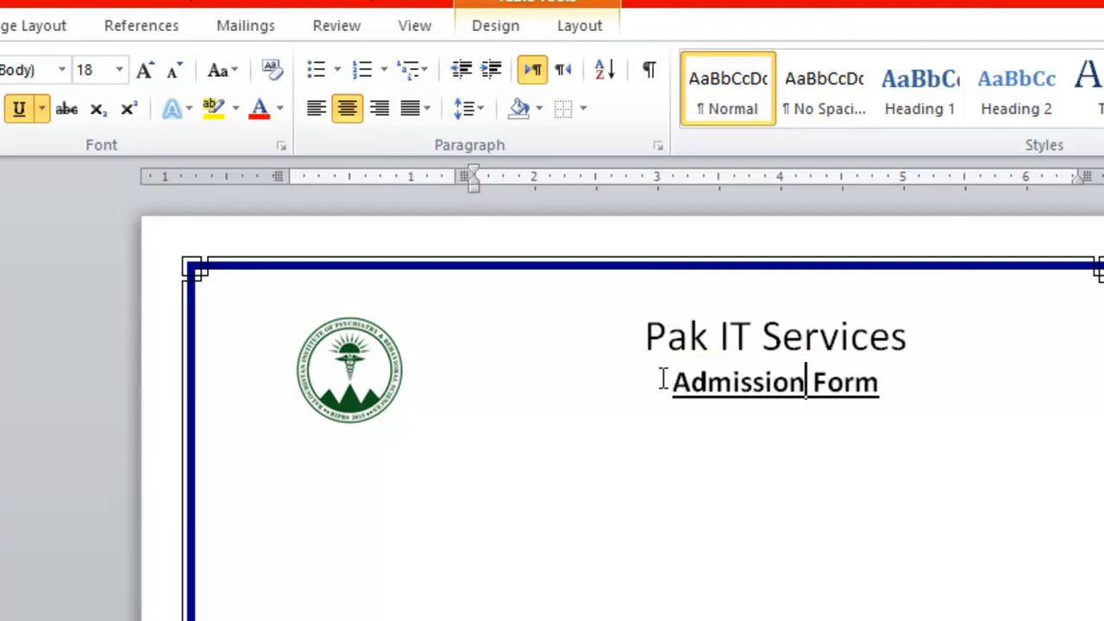
click(406, 585)
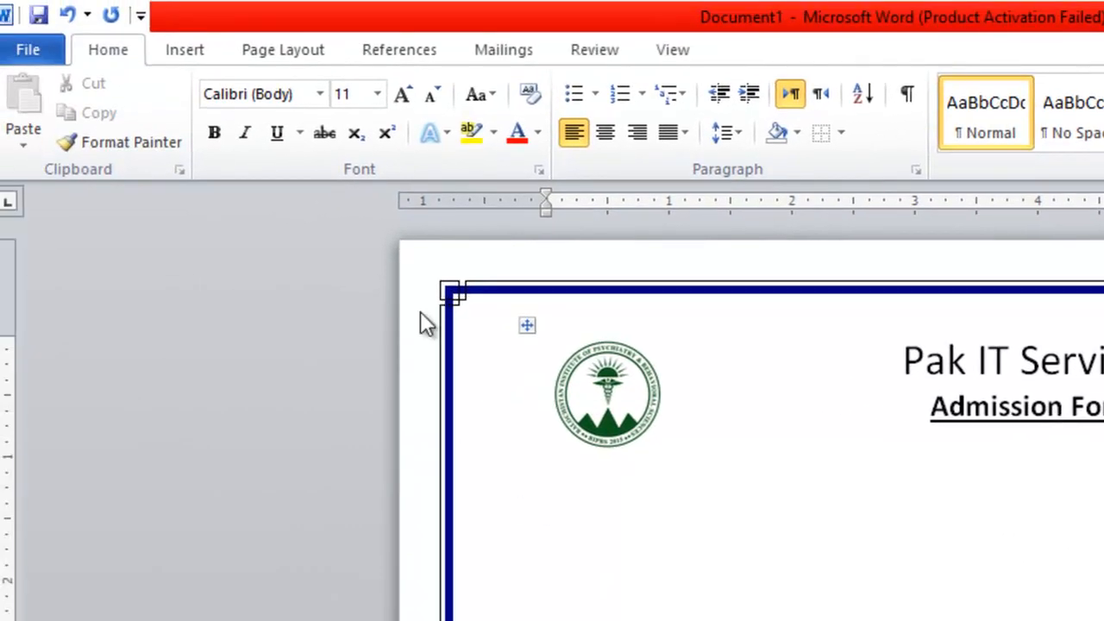
Draw a straight line across the form beneath the header.
click(192, 53)
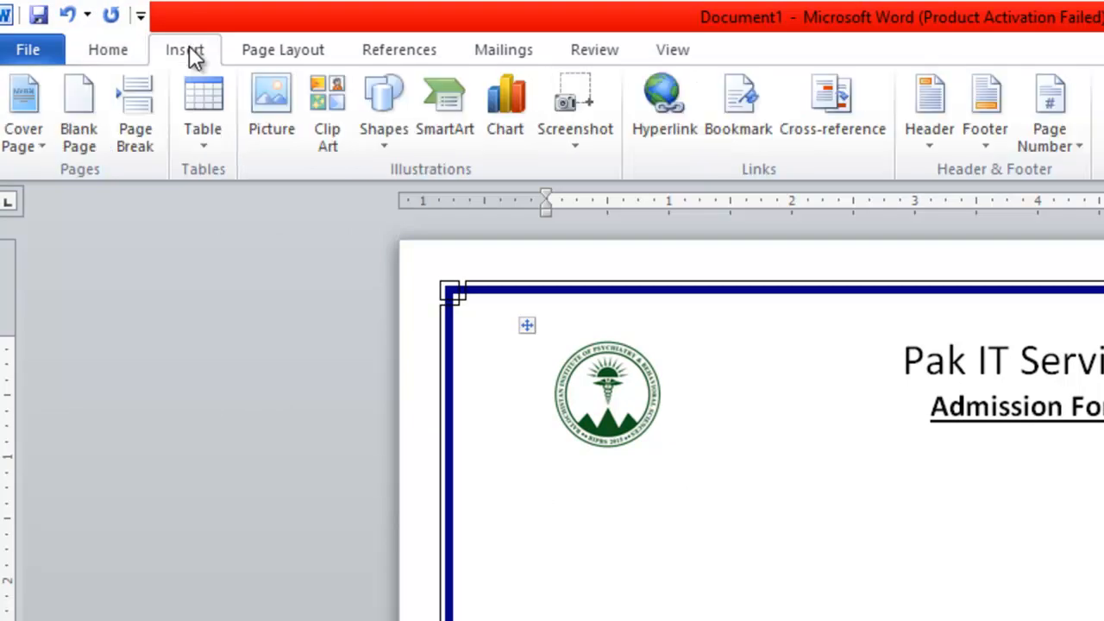
click(391, 145)
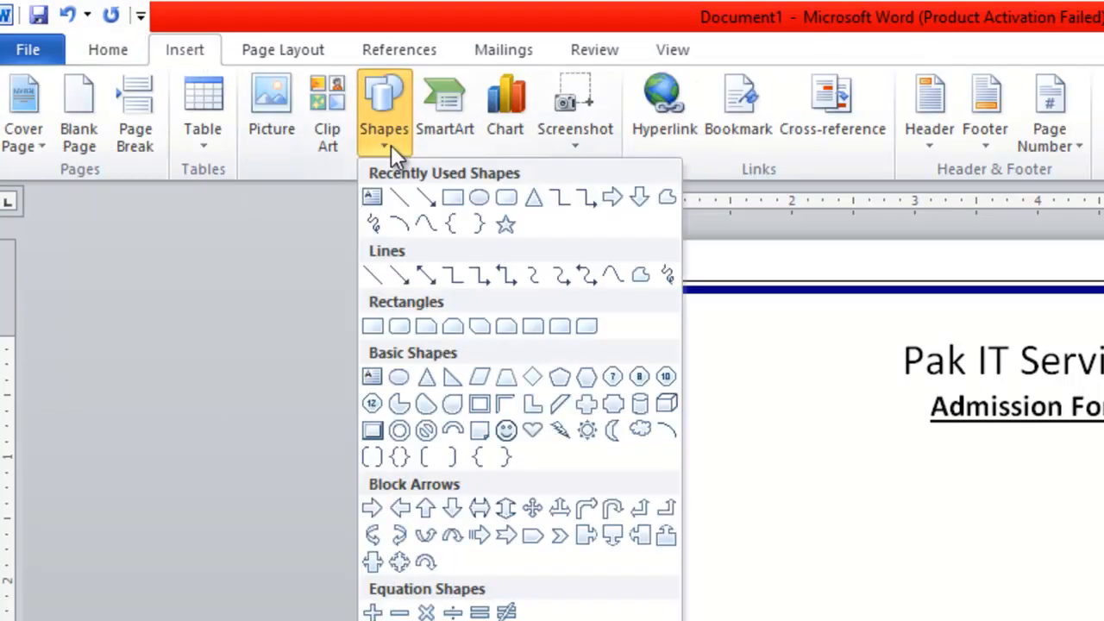
click(398, 200)
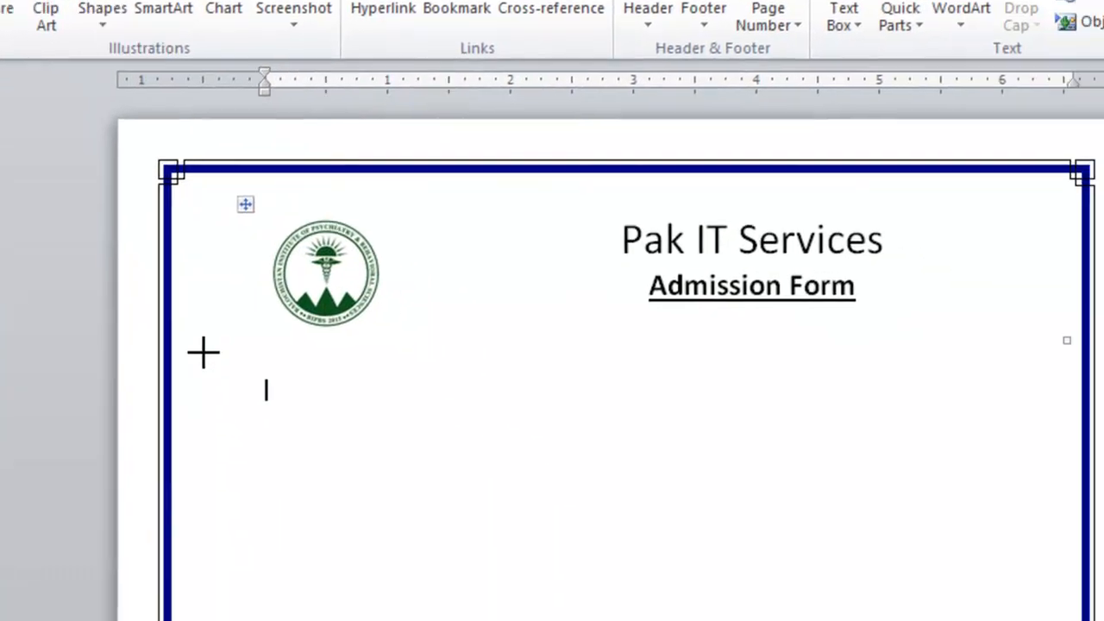
drag(178, 342, 619, 340)
mouse_move(904, 348)
mouse_down()
mouse_move(1040, 350)
mouse_move(1035, 342)
mouse_up()
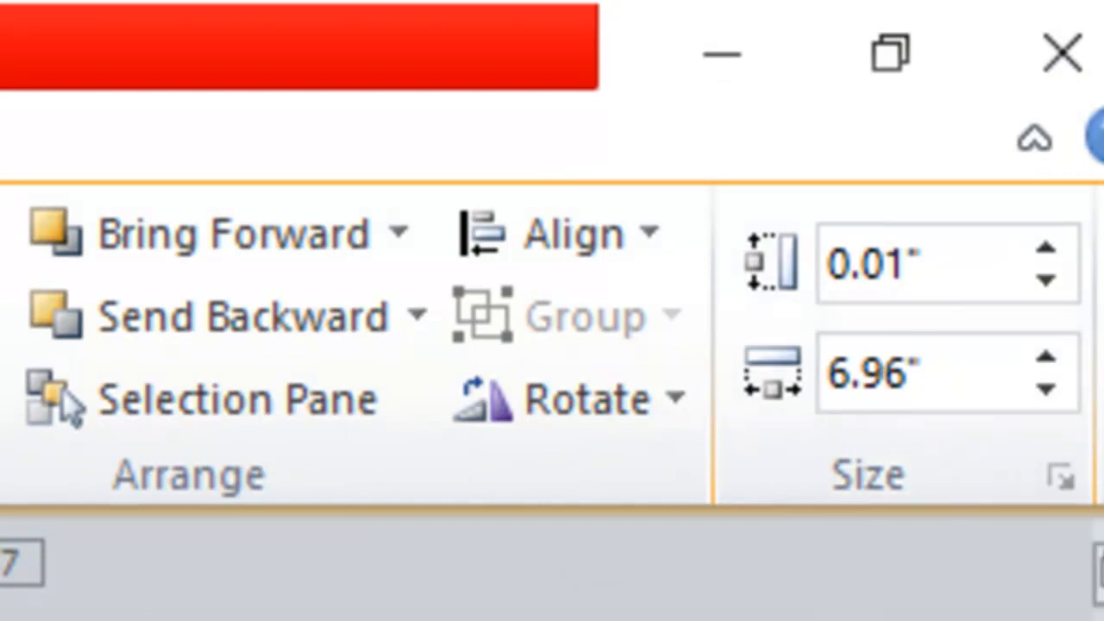
Set the line's height to 0 so it is horizontal, and apply a red shape style.
click(927, 259)
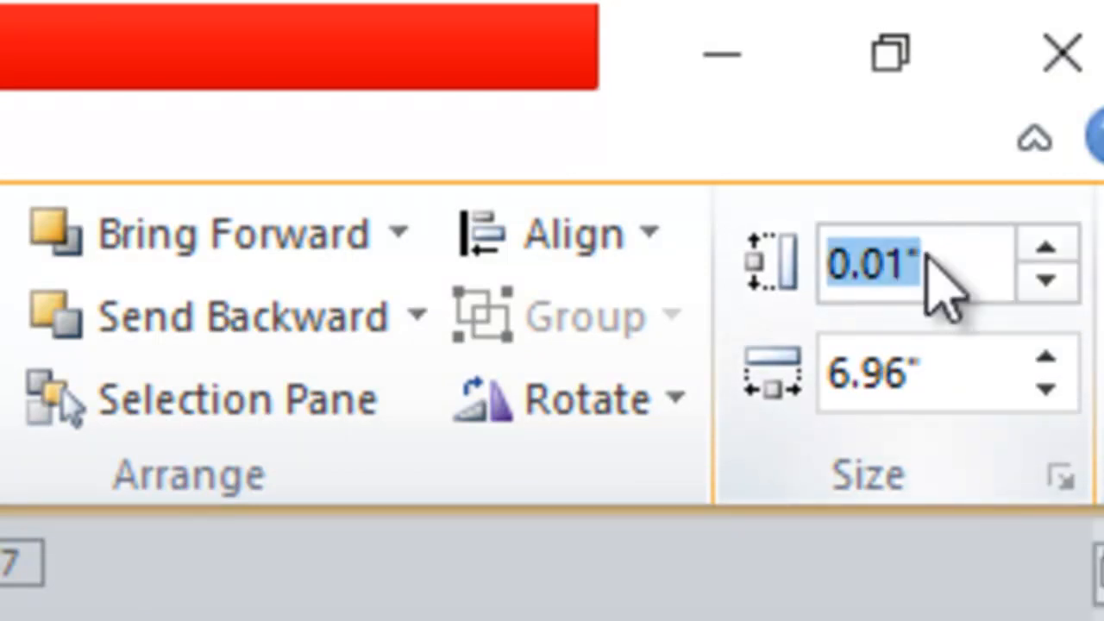
text(0)
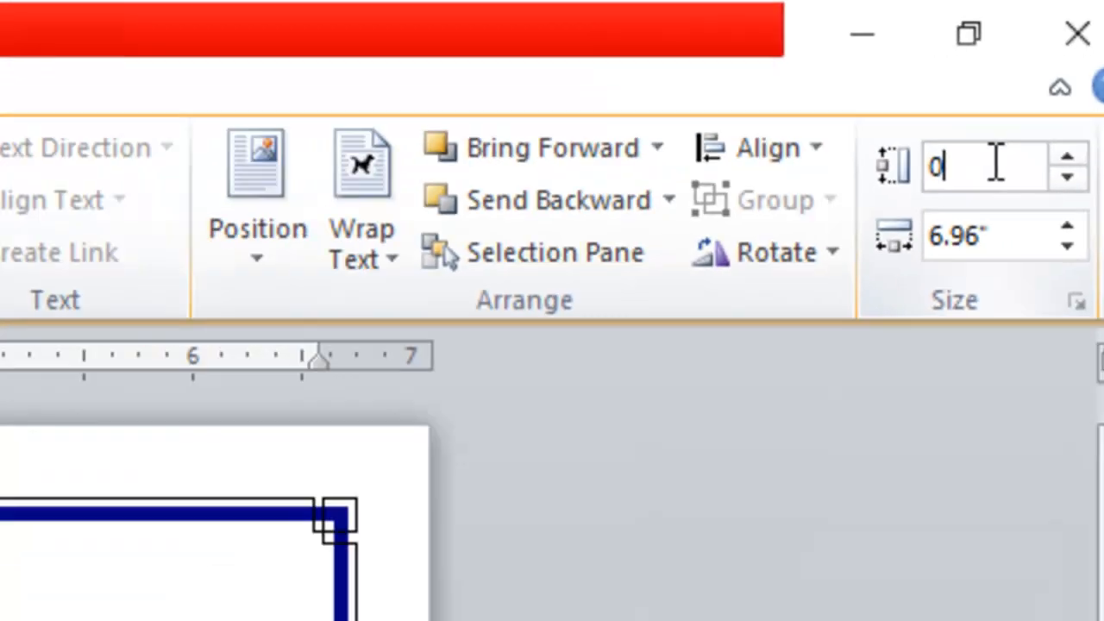
key(Return)
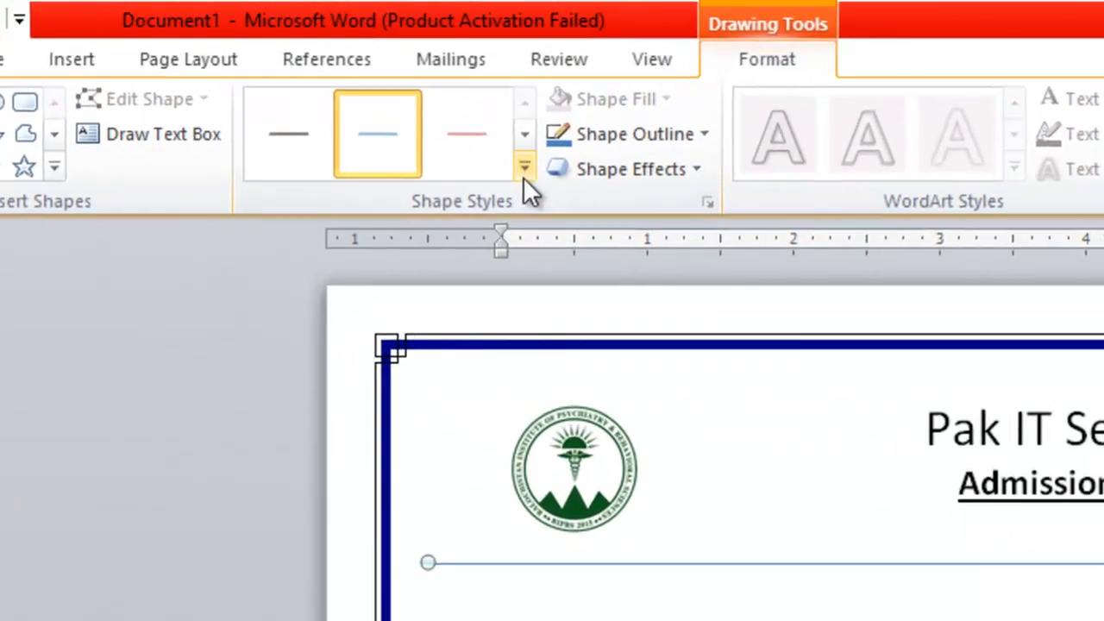
click(186, 104)
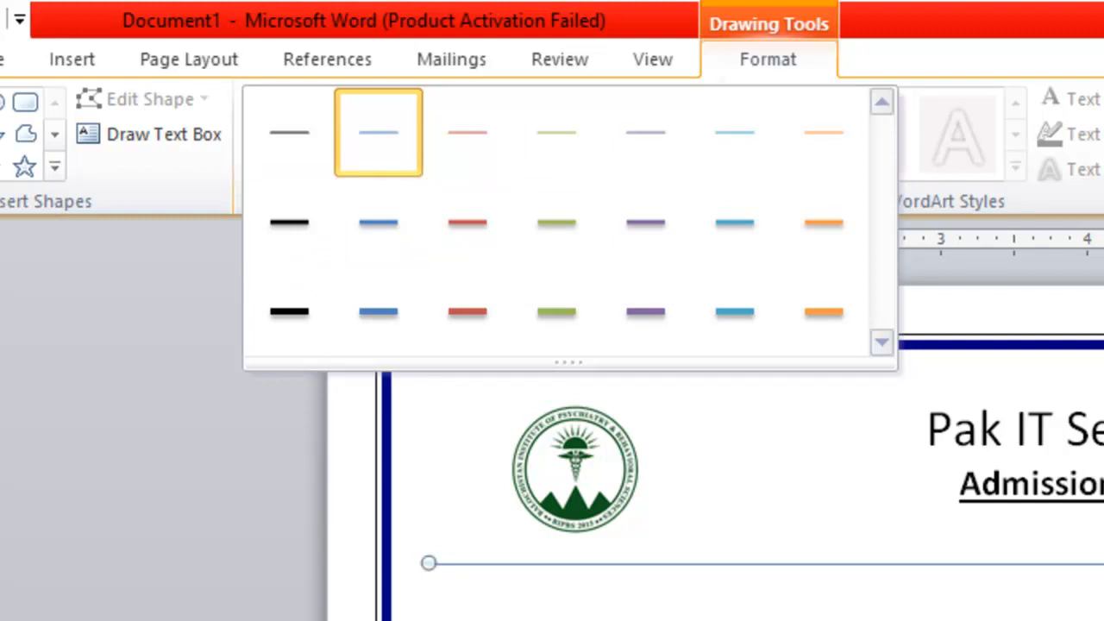
click(483, 237)
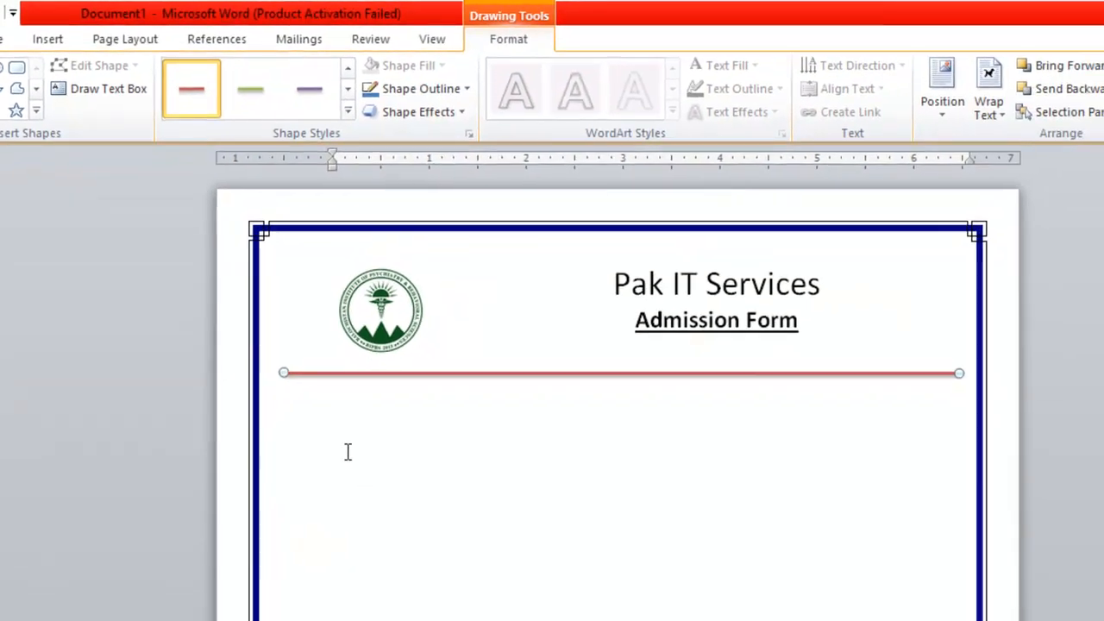
click(348, 452)
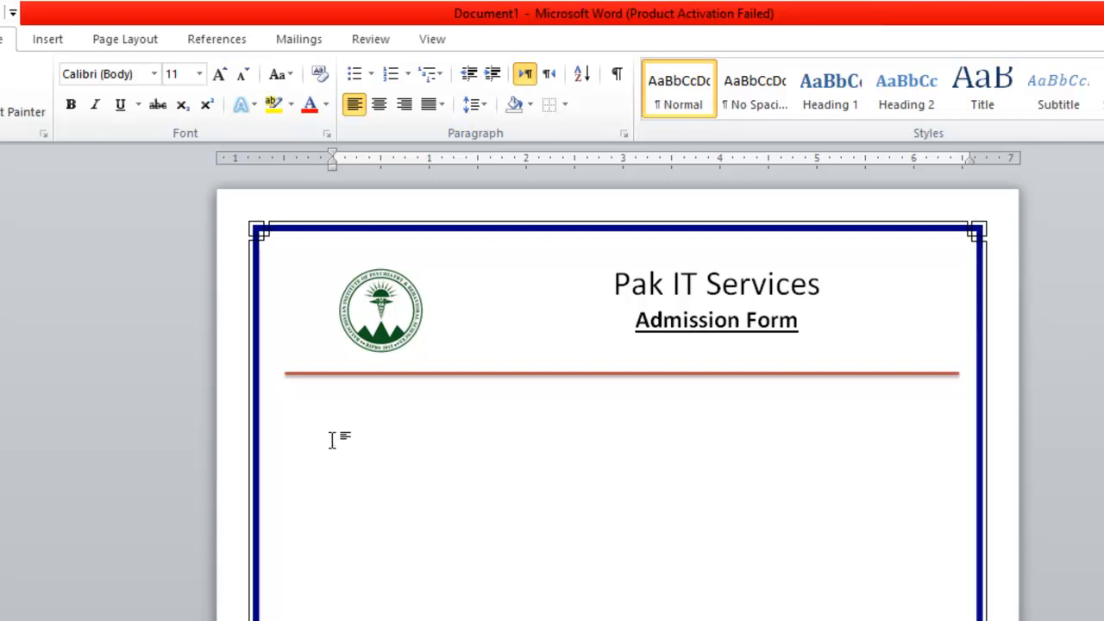
Finish the 'Name:' label with a long underscore blank, then add 'Father Name:' with its blank.
text(ame)
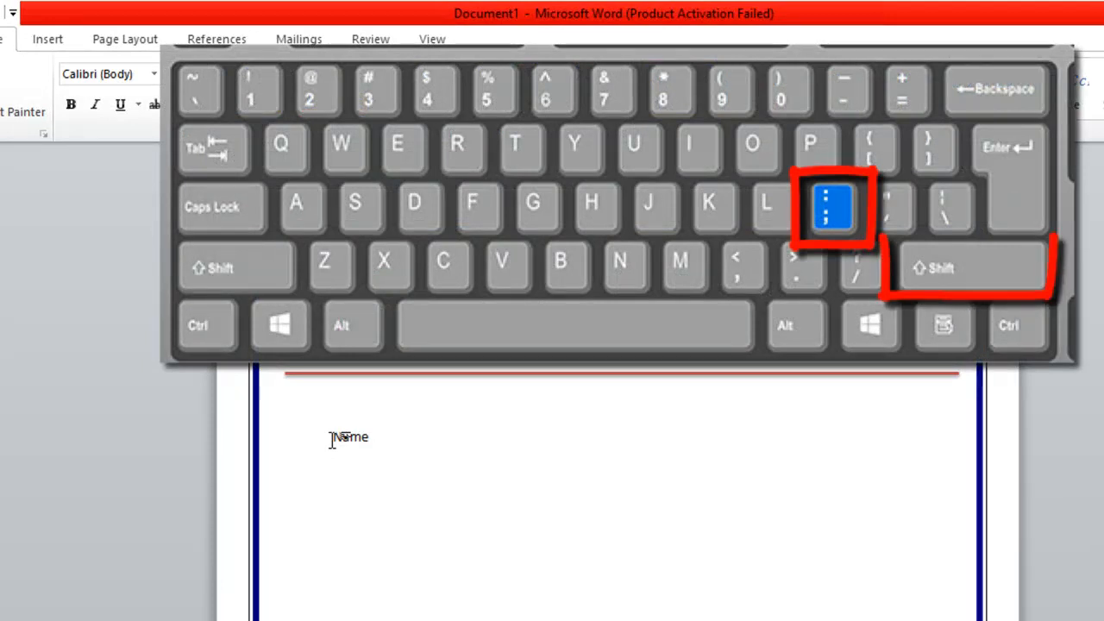
text(:)
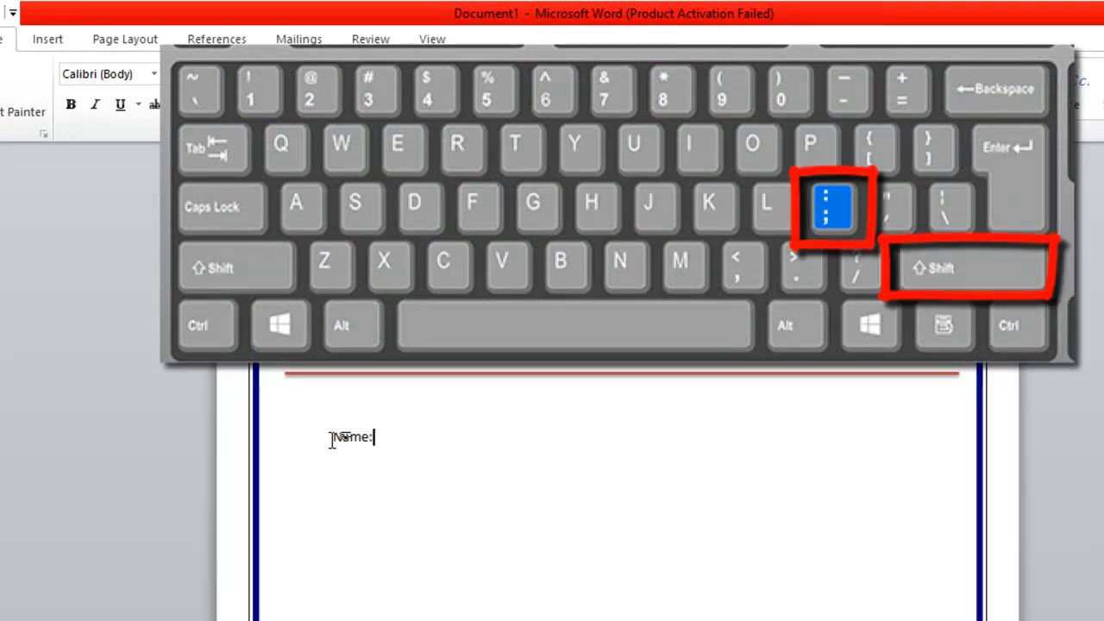
key(space)
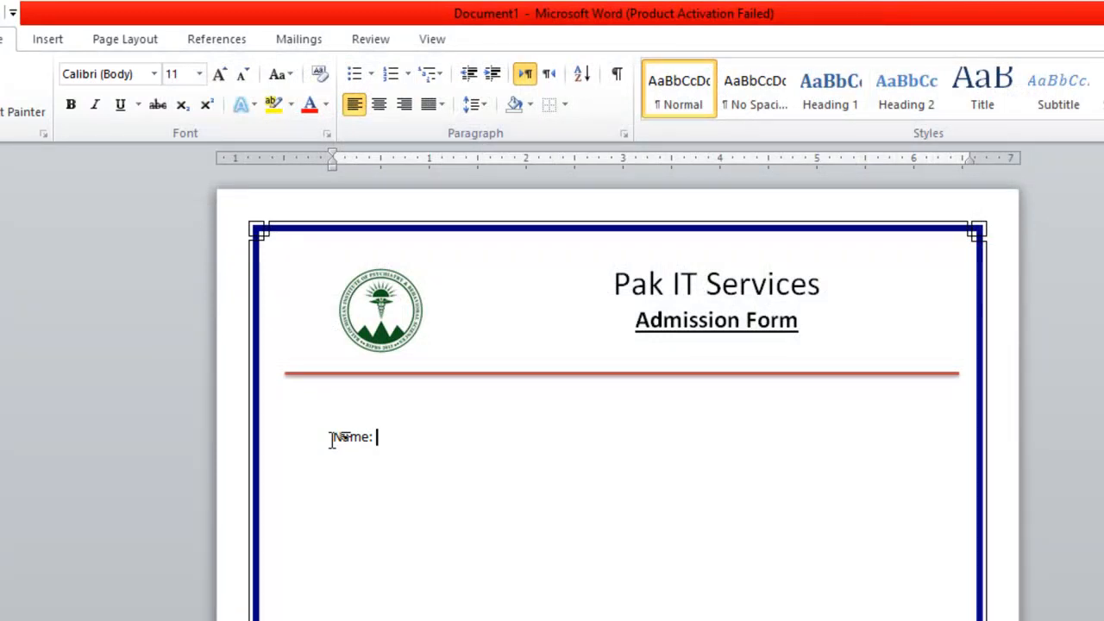
key(shift+minus)
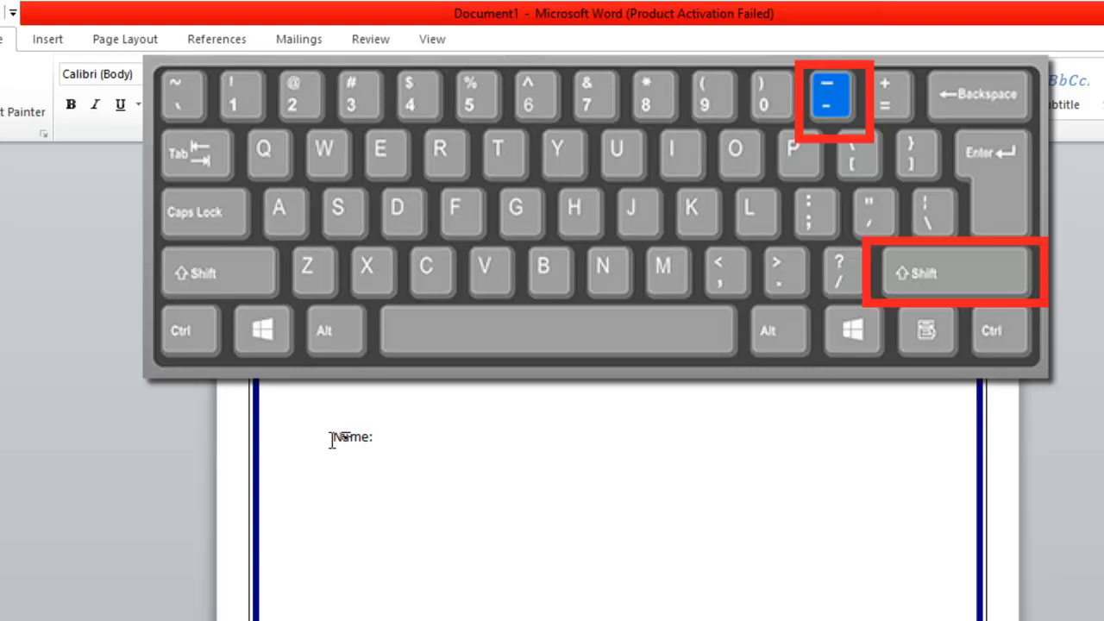
text(__)
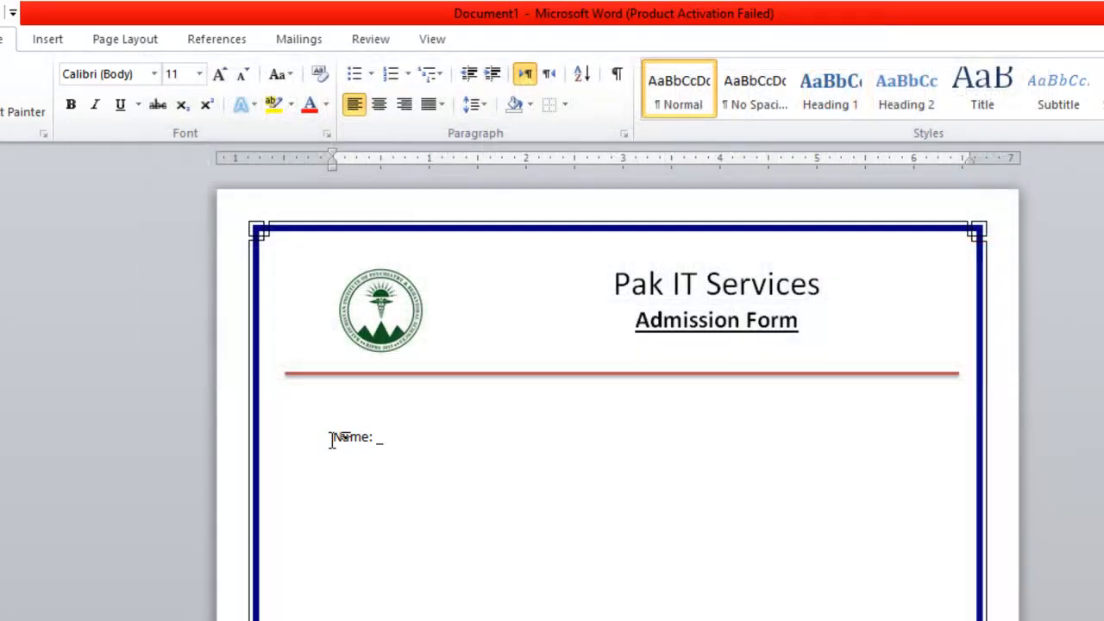
text(_______________________________________ )
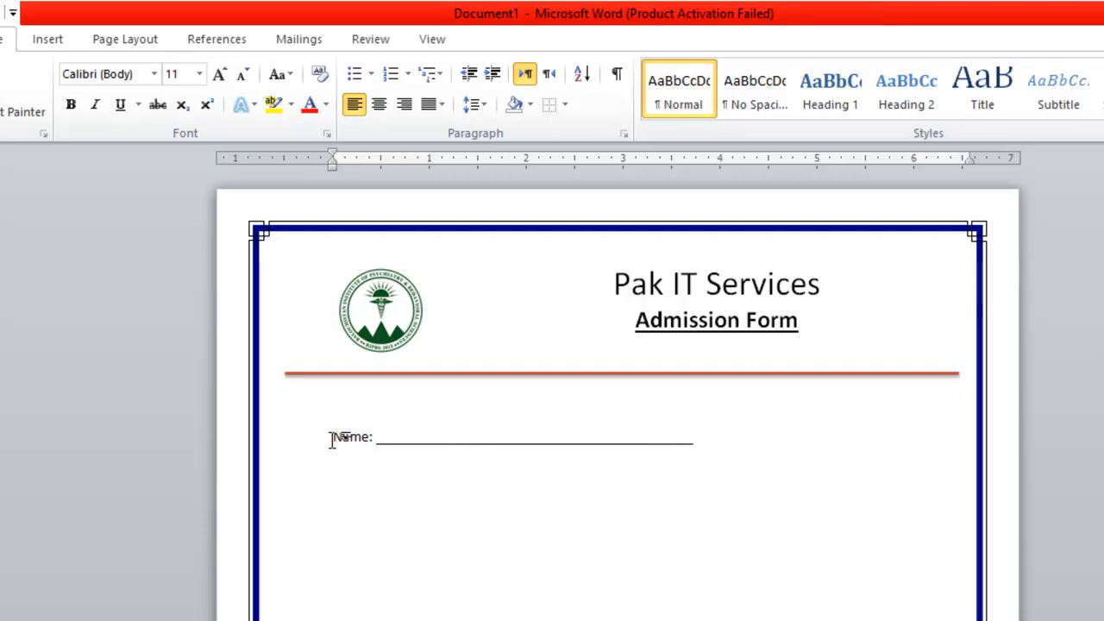
text(Father Name: ______________)
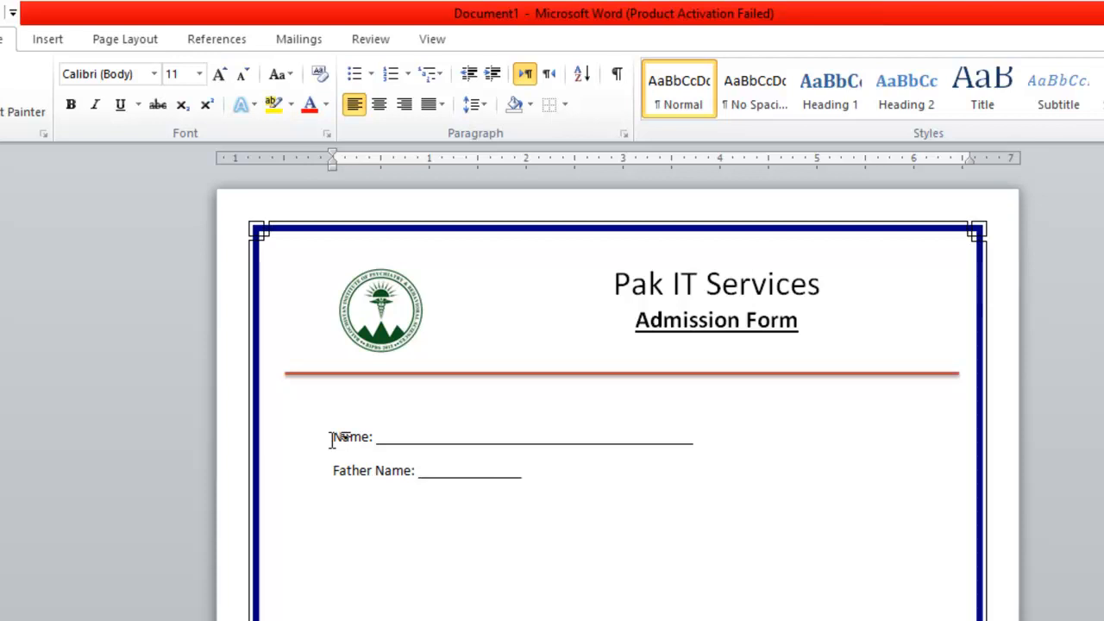
text(__________________________________________)
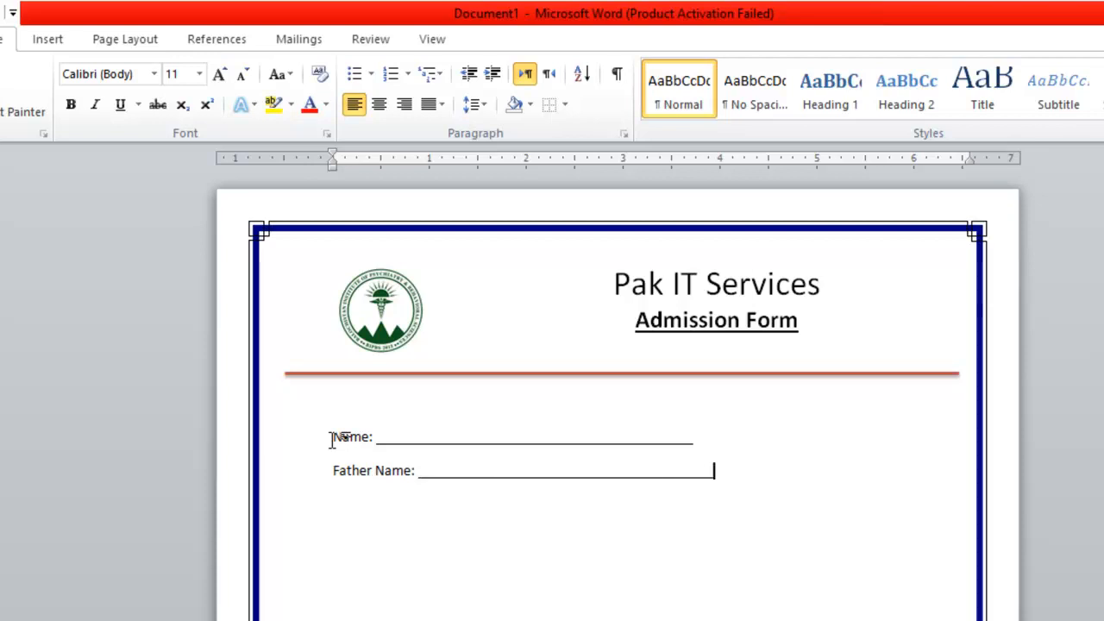
Set the Name and Father Name lines to 14 point.
click(334, 438)
drag(333, 437, 830, 542)
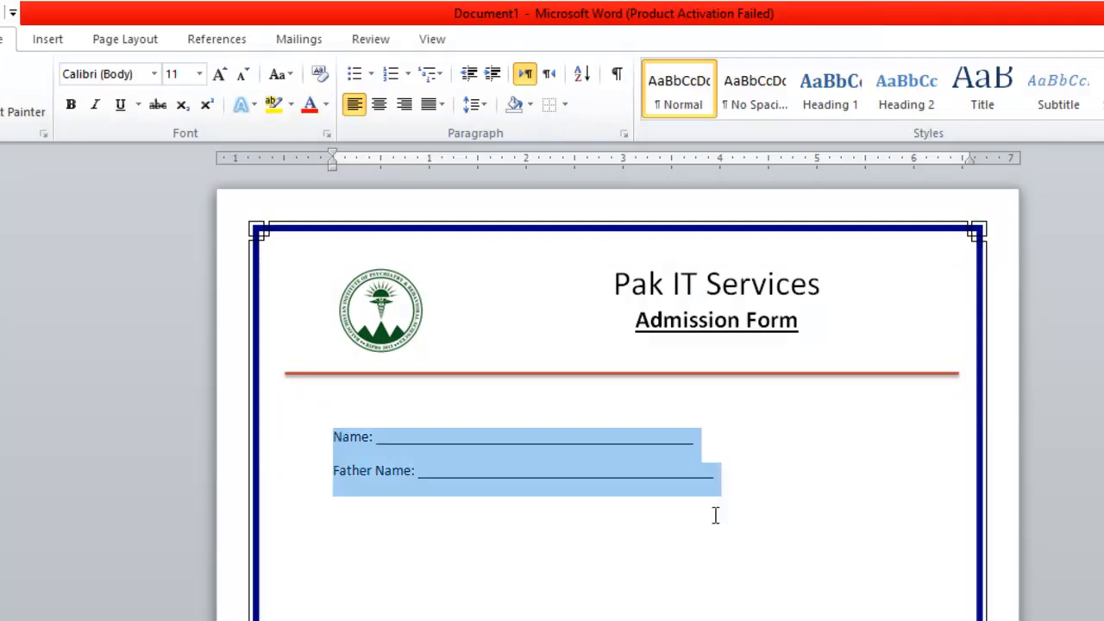
click(199, 74)
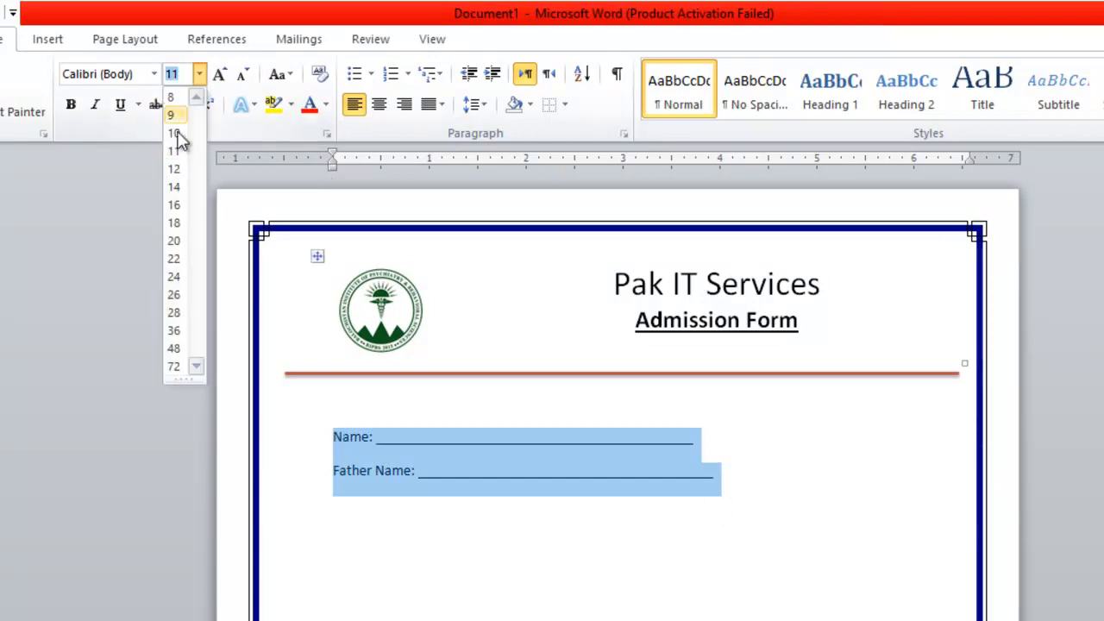
click(174, 186)
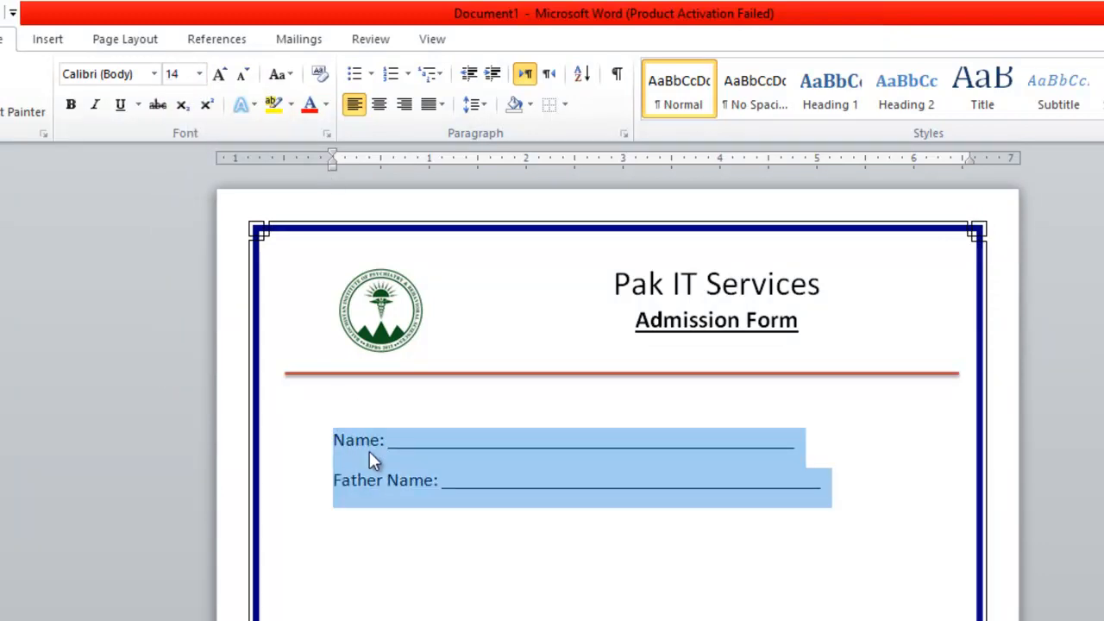
click(377, 573)
Add a new line with the label 'Adress:' after Father Name.
click(841, 504)
key(Return)
text(Adres)
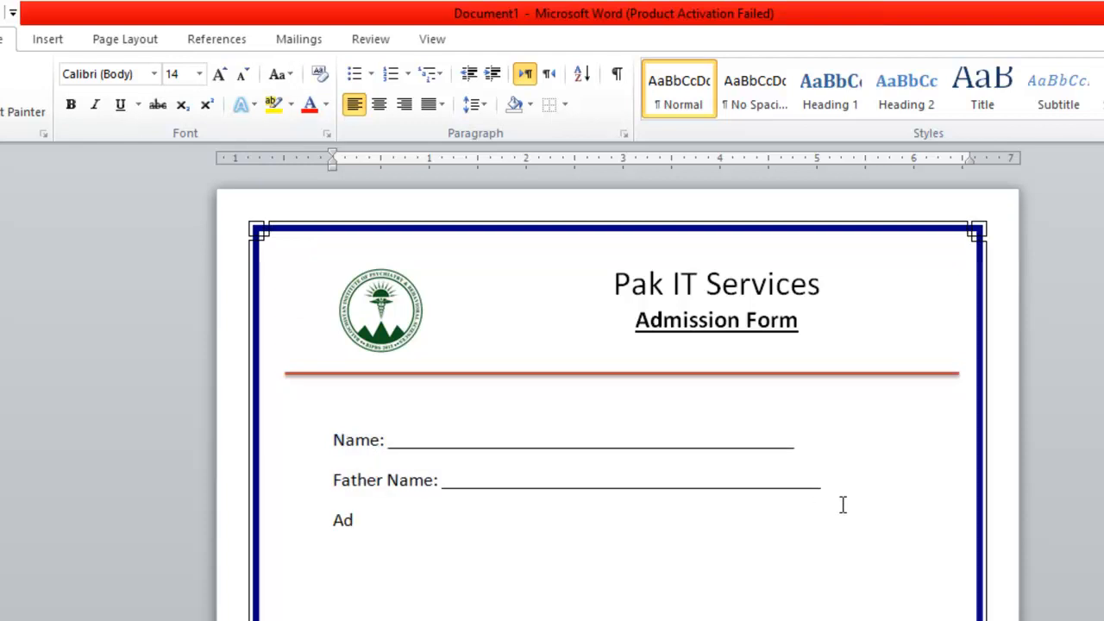
text(s:)
key(BackSpace)
key(BackSpace)
key(BackSpace)
key(BackSpace)
key(BackSpace)
text(dress: _______________________________________________)
key(BackSpace)
key(BackSpace)
key(BackSpace)
key(BackSpace)
key(BackSpace)
key(BackSpace)
key(BackSpace)
key(BackSpace)
key(BackSpace)
key(BackSpace)
key(BackSpace)
key(BackSpace)
key(BackSpace)
key(BackSpace)
key(BackSpace)
key(BackSpace)
key(BackSpace)
key(BackSpace)
key(BackSpace)
key(BackSpace)
key(BackSpace)
key(BackSpace)
key(BackSpace)
key(BackSpace)
key(BackSpace)
key(BackSpace)
key(BackSpace)
key(BackSpace)
key(BackSpace)
key(BackSpace)
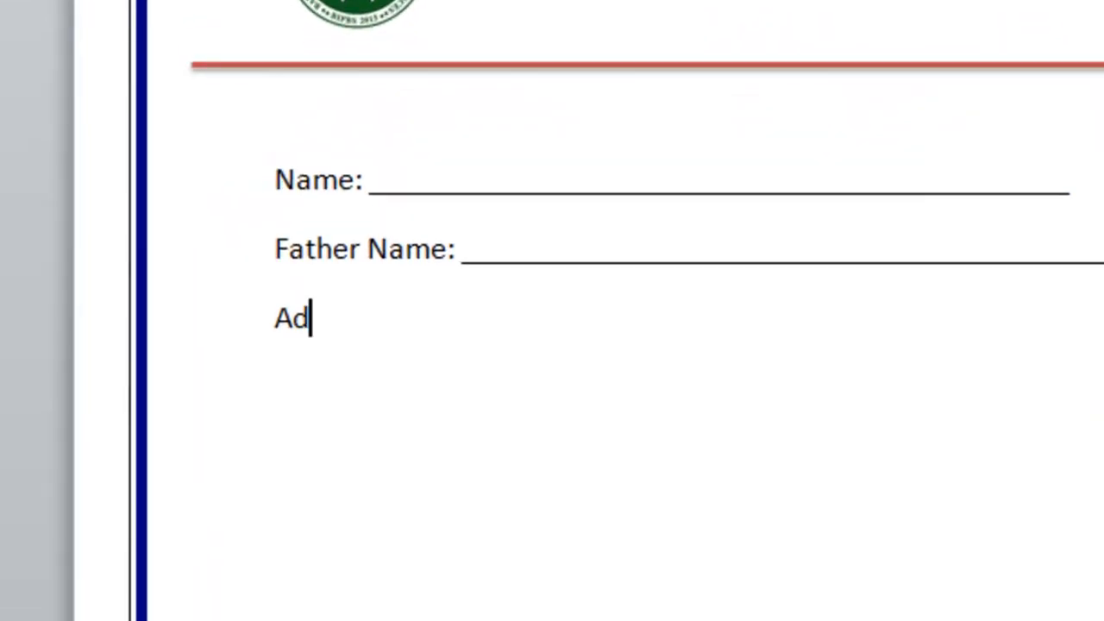
text(ress)
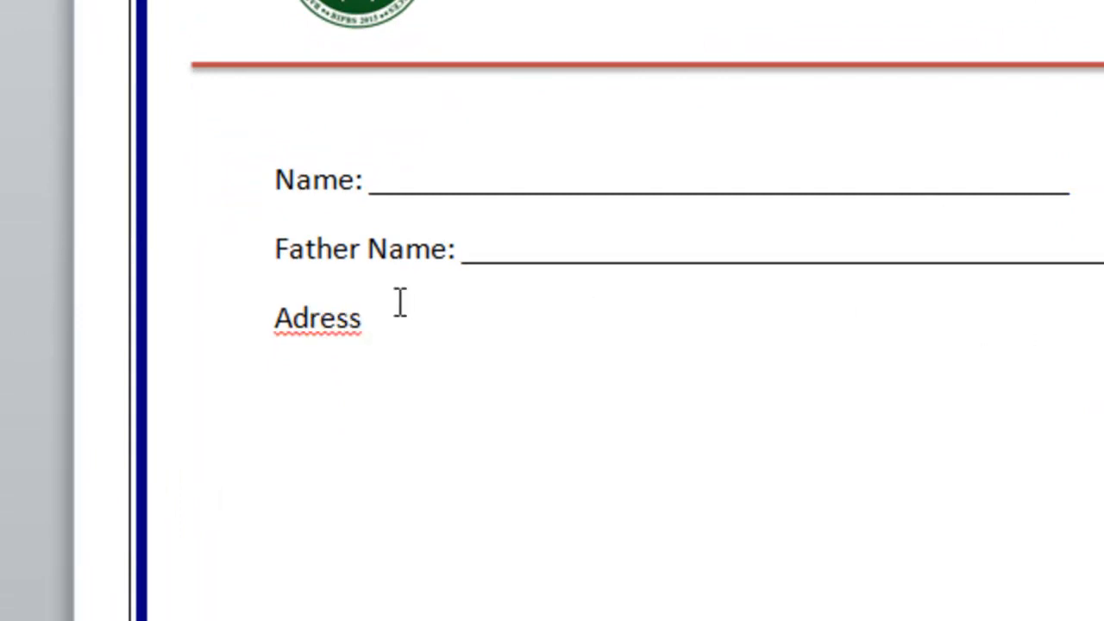
Correct the misspelled 'Adress' to 'Address' using the spelling suggestions.
click(311, 317)
right_click(312, 316)
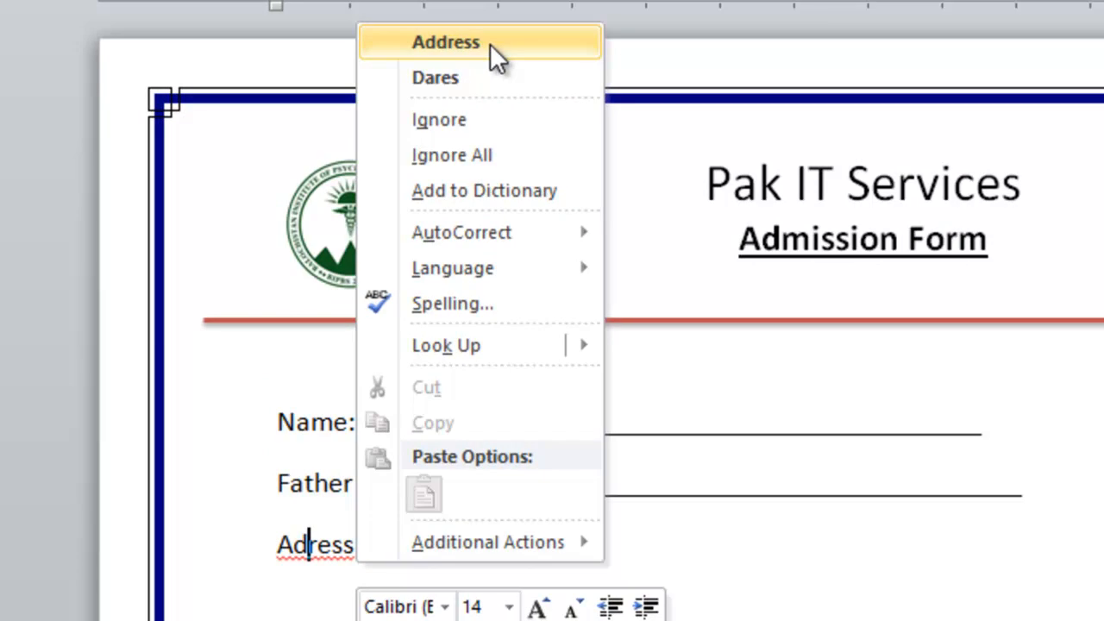
click(446, 42)
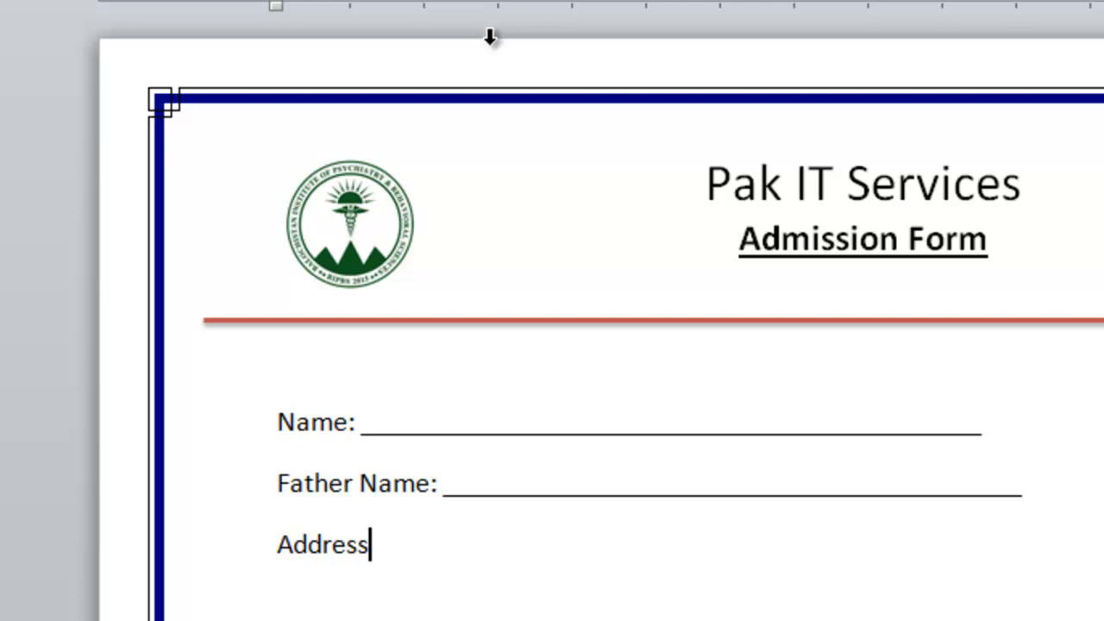
Type 'Scool' on a new line, correct it to 'School', then delete that line.
key(Return)
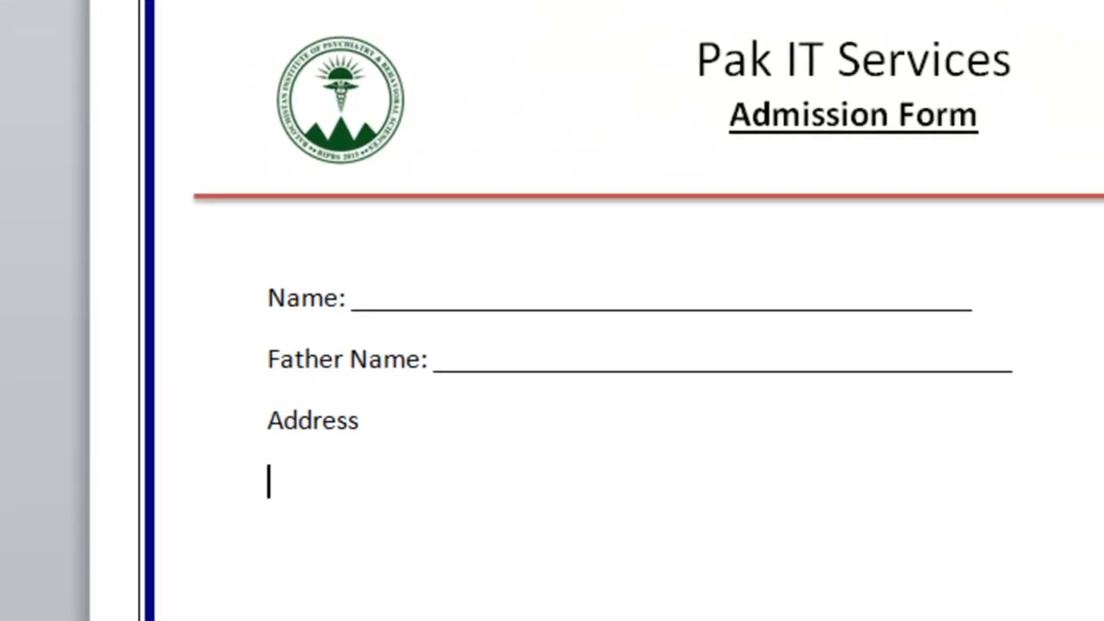
text(Scool)
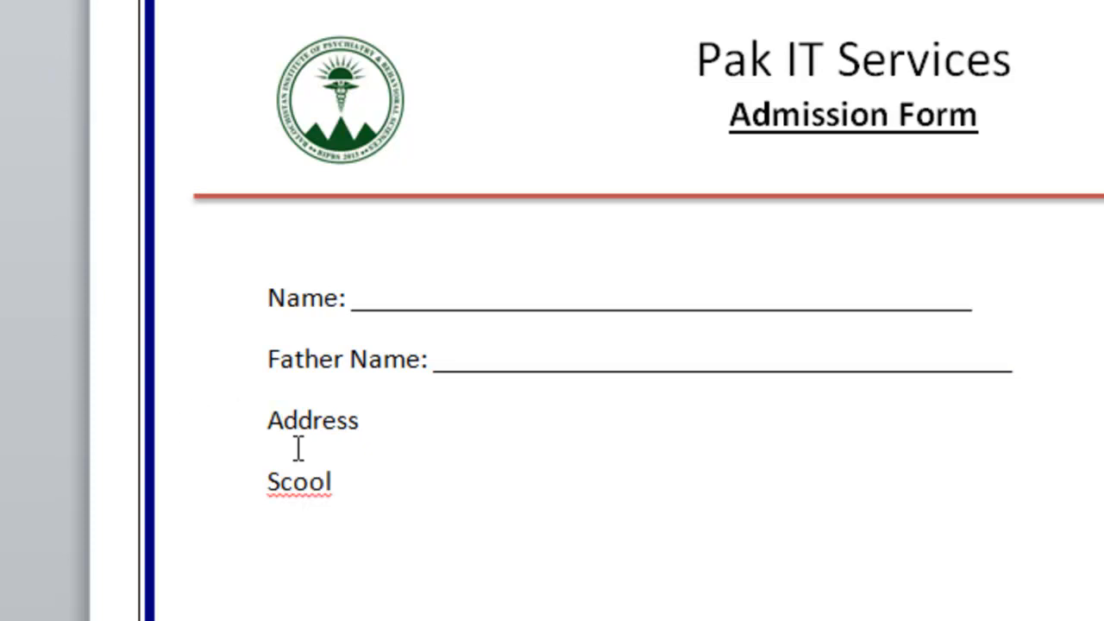
right_click(298, 481)
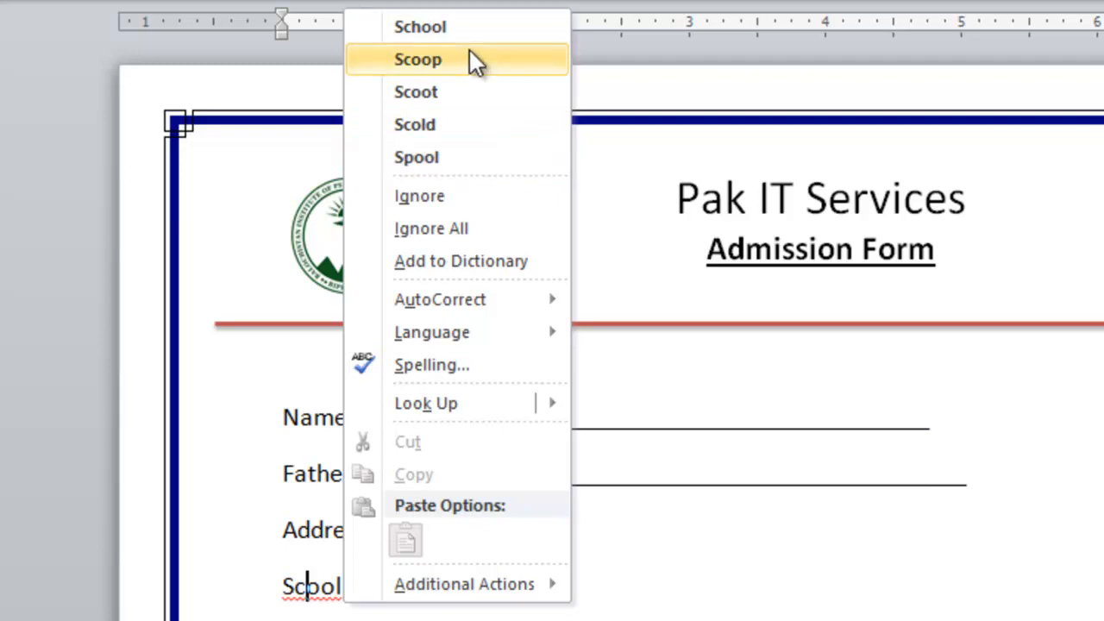
click(512, 26)
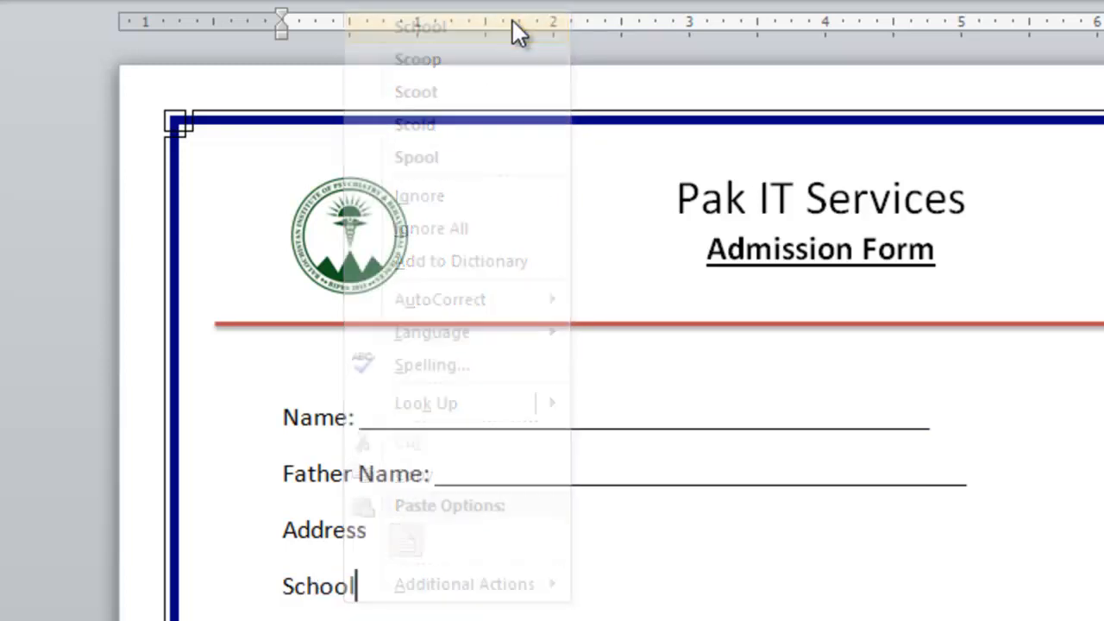
key(BackSpace)
key(BackSpace)
key(BackSpace)
key(BackSpace)
key(BackSpace)
key(BackSpace)
key(BackSpace)
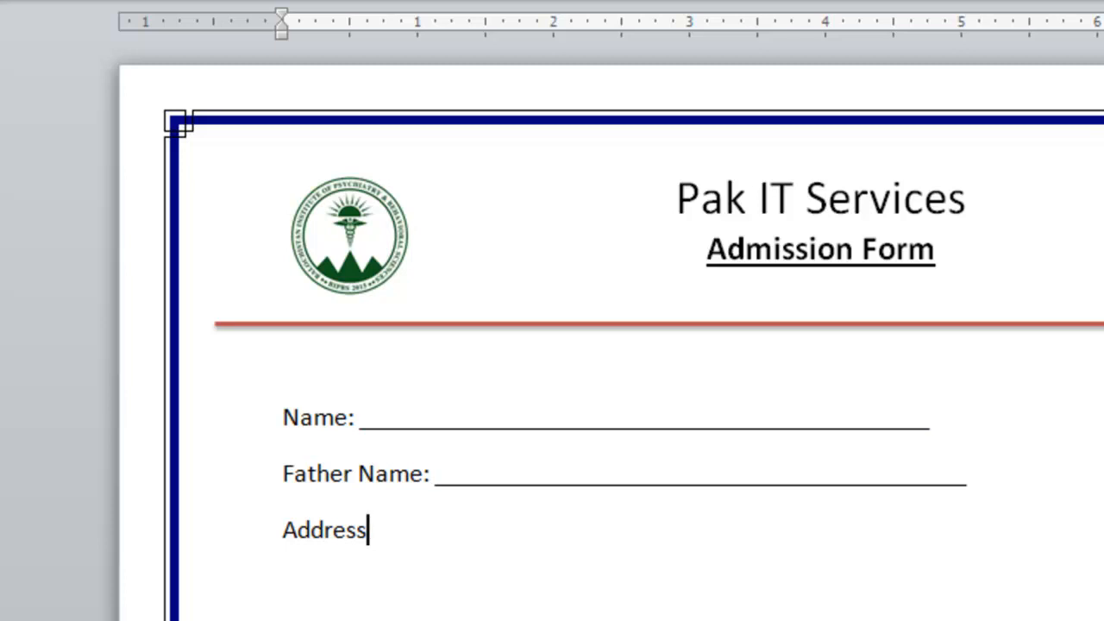
key(Return)
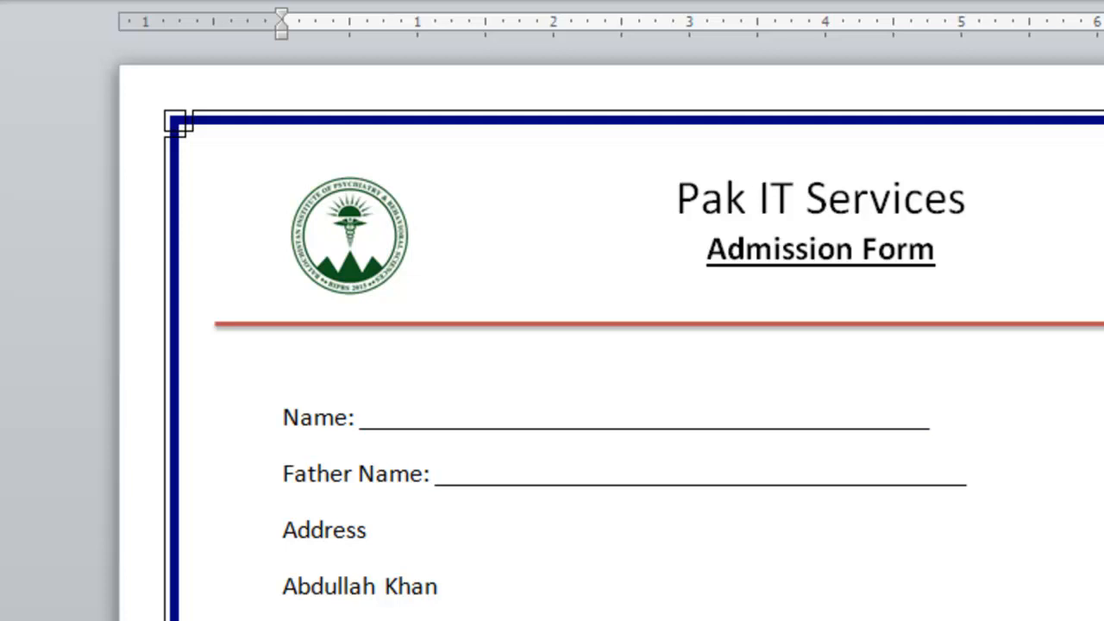
text(Ehtisham)
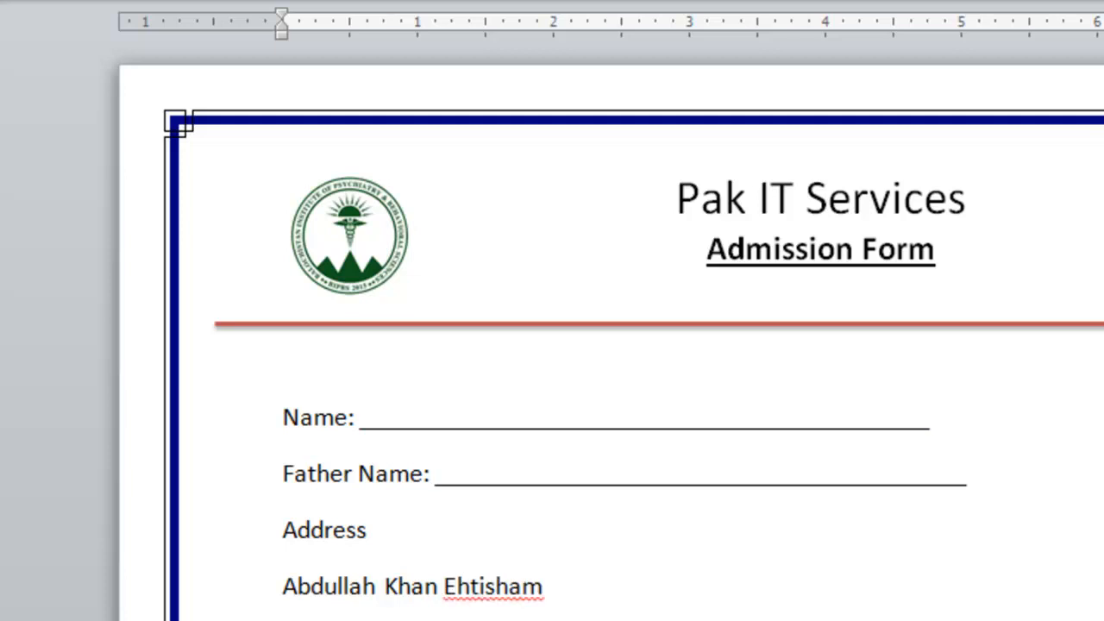
click(402, 591)
click(325, 592)
right_click(487, 593)
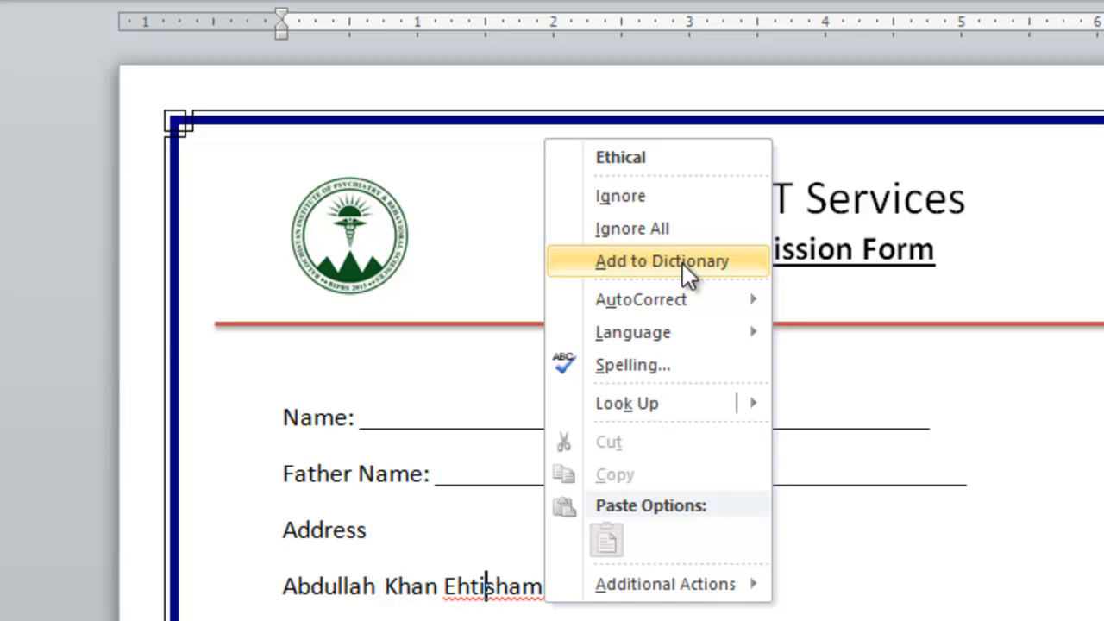
click(675, 197)
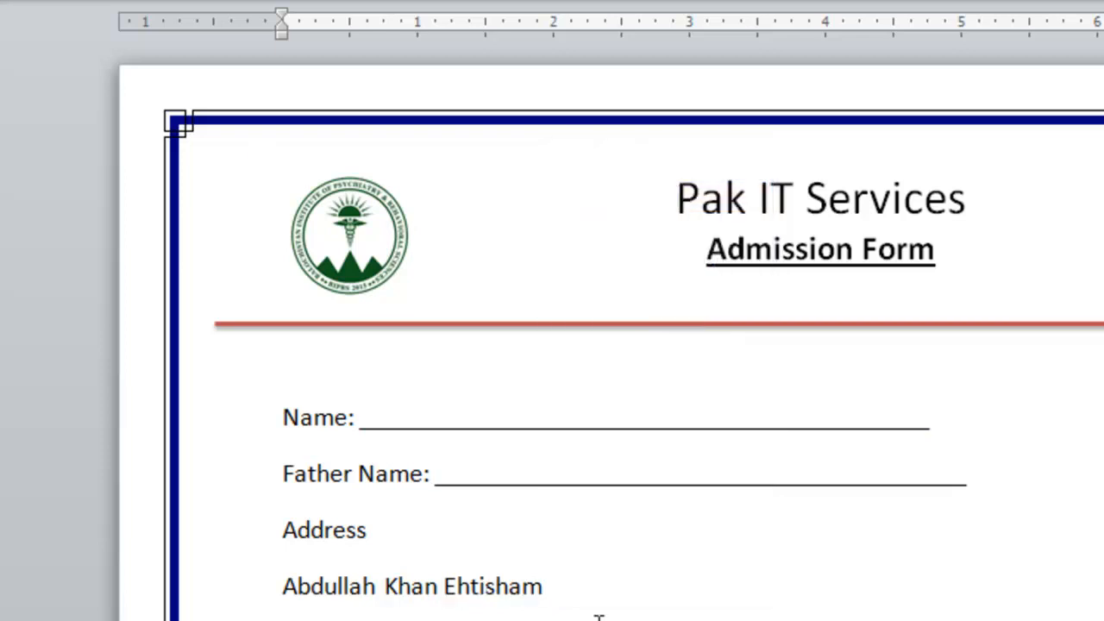
key(BackSpace)
key(BackSpace)
key(BackSpace)
key(BackSpace)
key(BackSpace)
key(BackSpace)
key(BackSpace)
key(BackSpace)
key(BackSpace)
key(BackSpace)
key(BackSpace)
key(BackSpace)
key(BackSpace)
key(BackSpace)
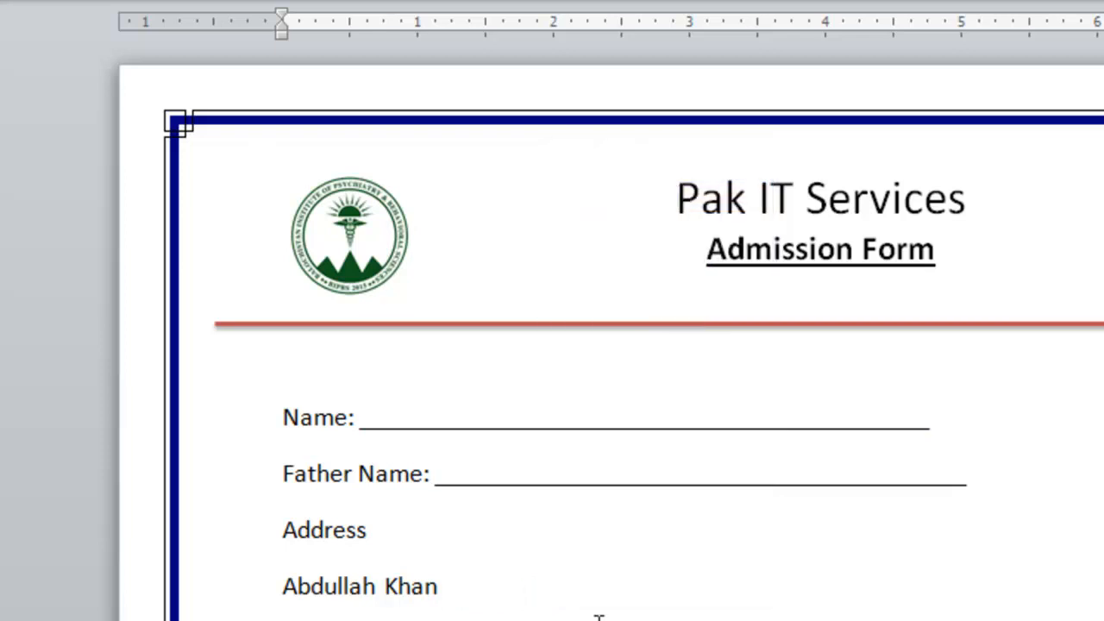
key(BackSpace)
key(BackSpace)
key(BackSpace)
key(BackSpace)
key(BackSpace)
key(BackSpace)
key(BackSpace)
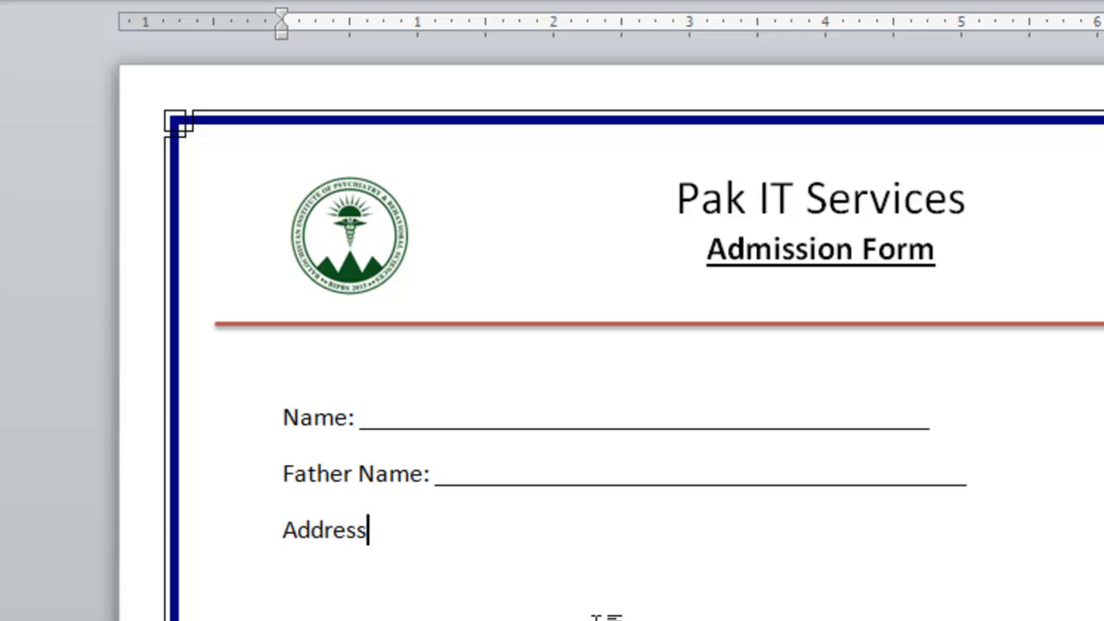
Add an underline blank after Address: and start a correctly spelled Contact# line below it.
text(: ___________________________________________)
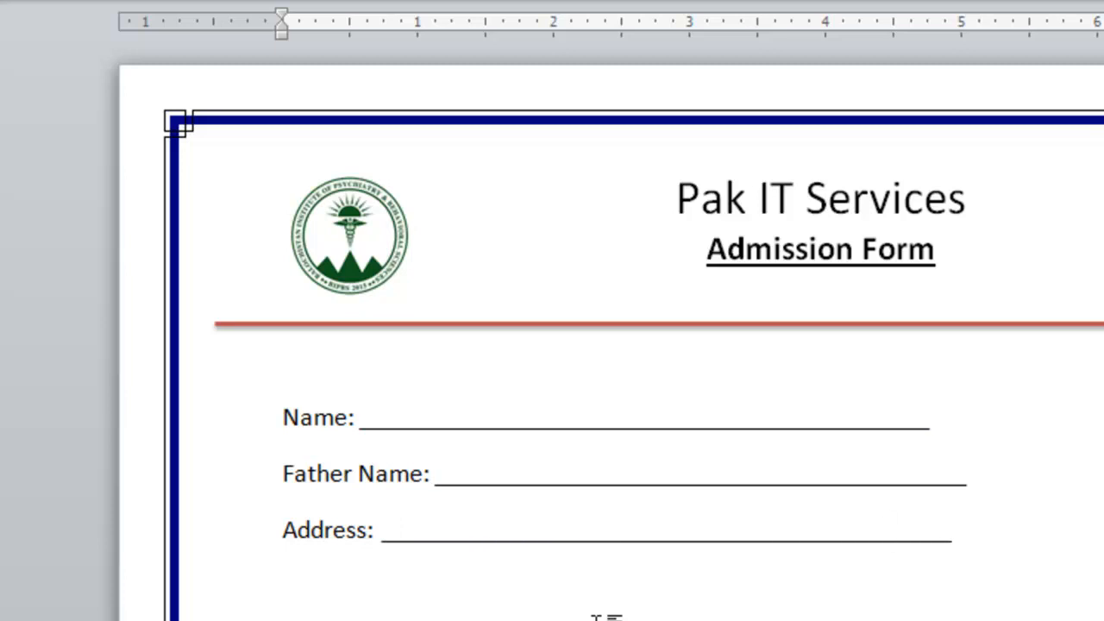
text(____)
key(Return)
text(Cont)
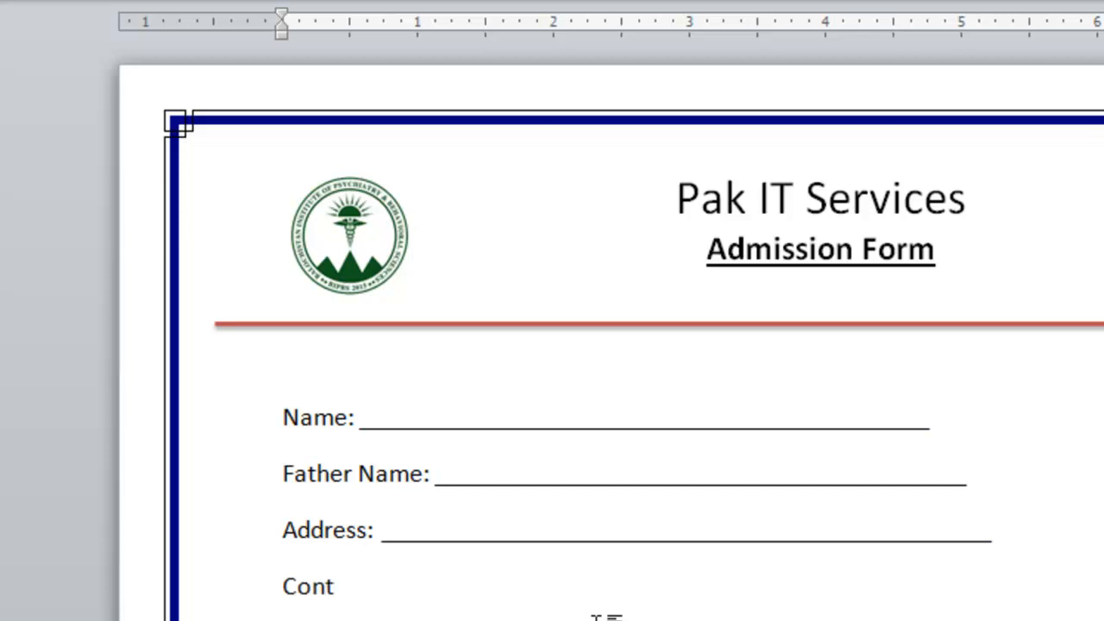
text(ct#)
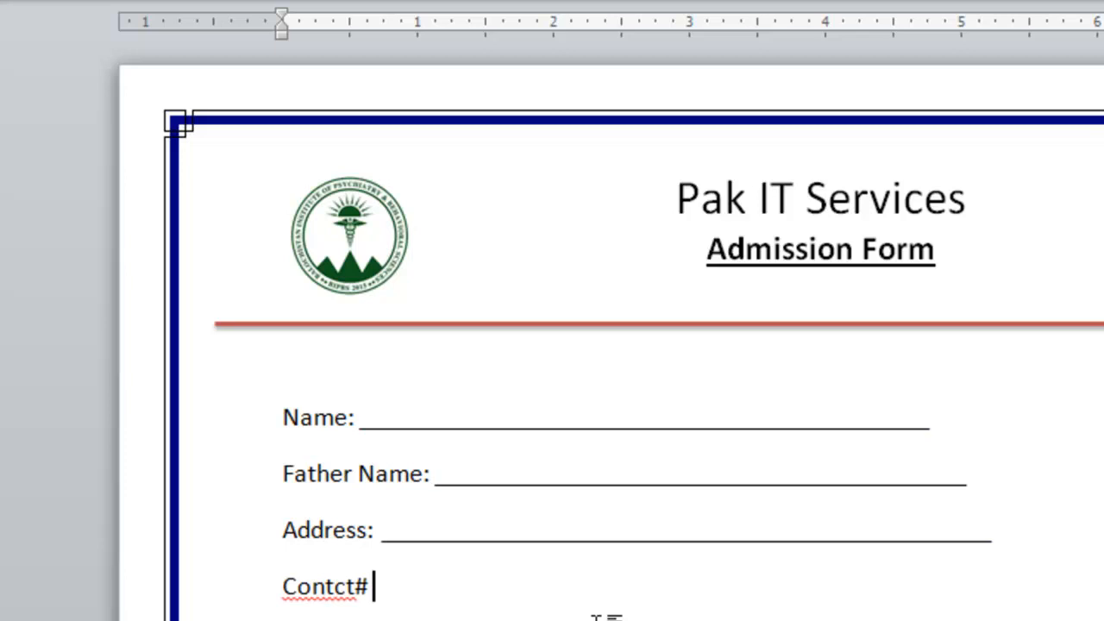
click(314, 584)
right_click(313, 584)
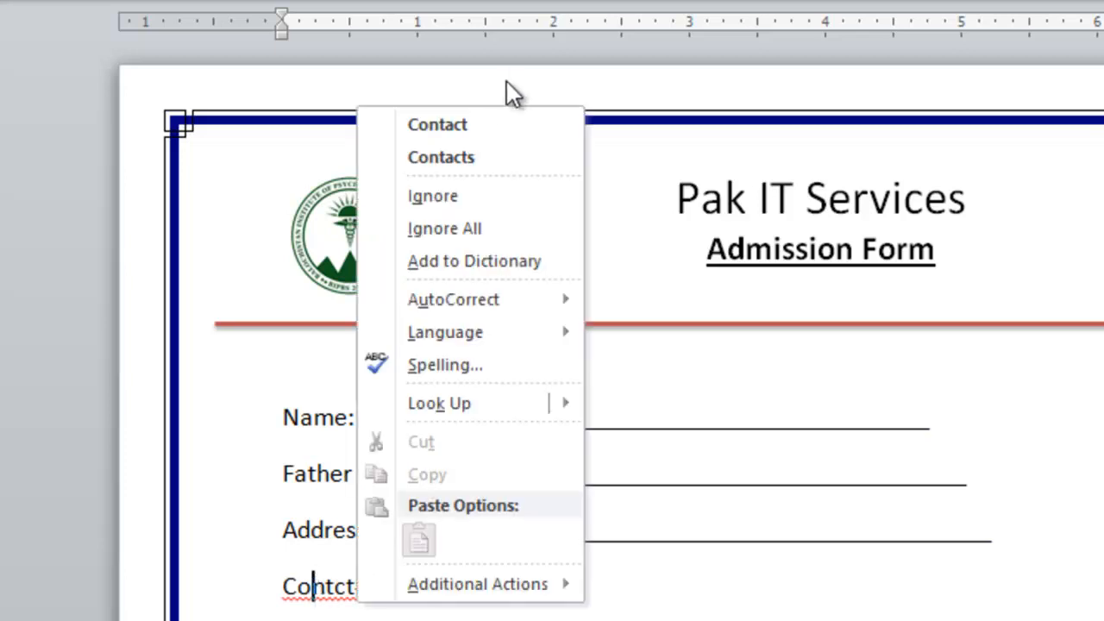
click(487, 125)
Give Contact# a shorter underline blank followed by an 'Email:' field with its own blank.
click(429, 599)
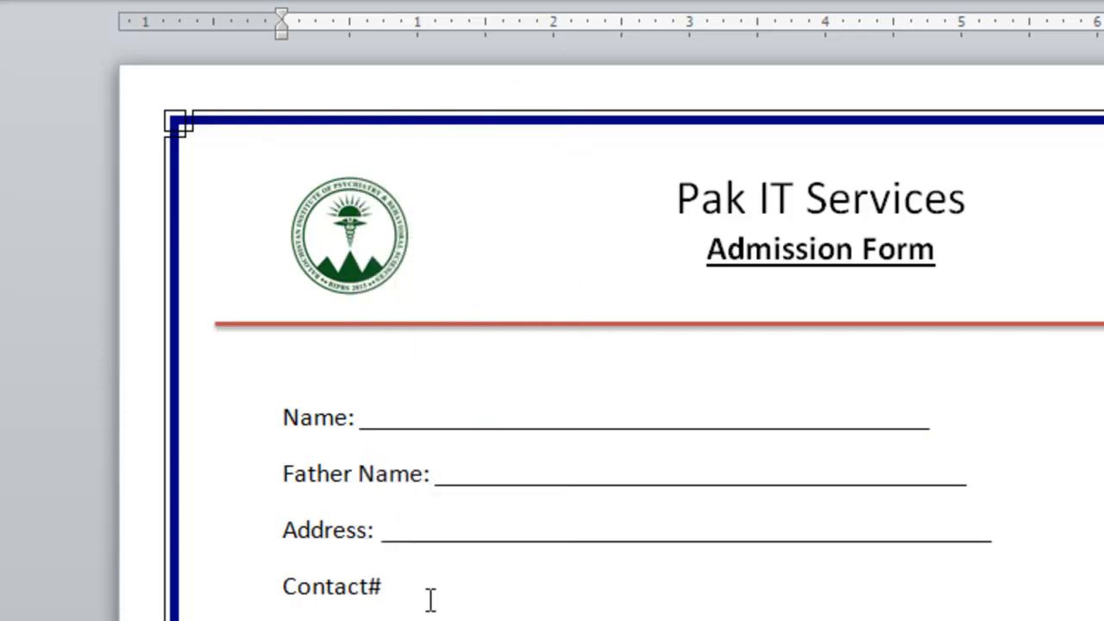
text(___________________________________)
key(BackSpace)
key(BackSpace)
key(BackSpace)
key(BackSpace)
key(BackSpace)
key(BackSpace)
key(BackSpace)
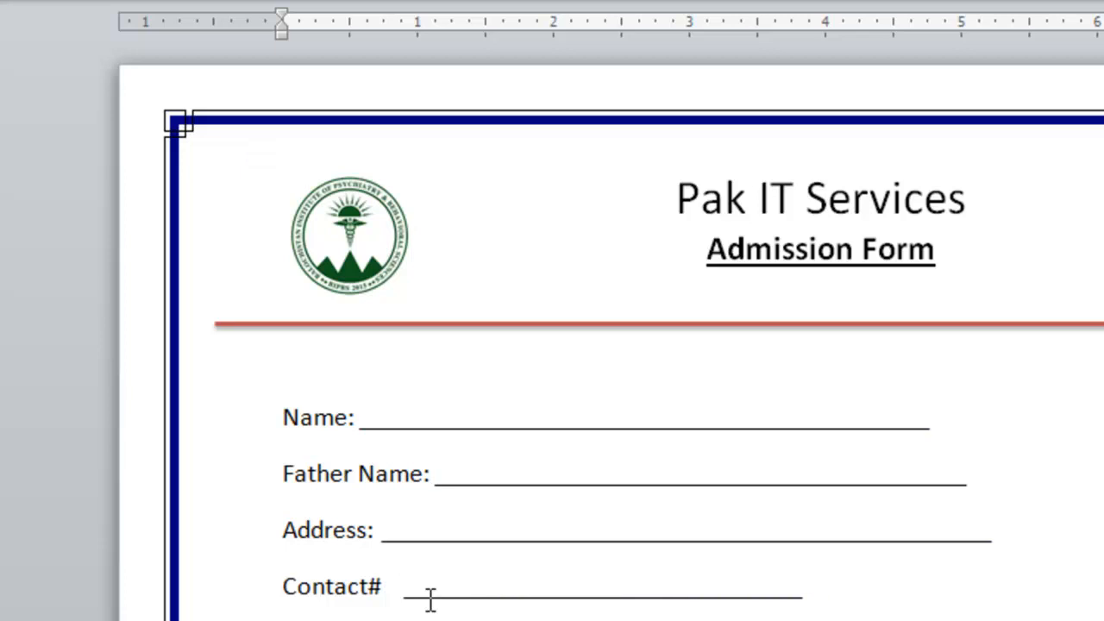
key(BackSpace)
text(Ea)
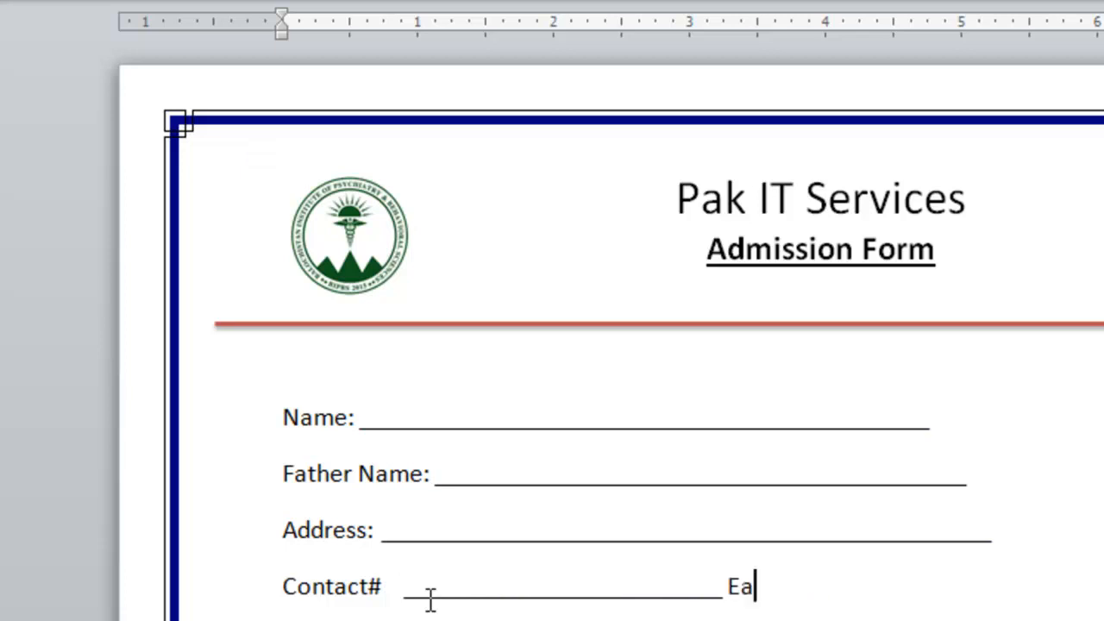
key(BackSpace)
text(mail)
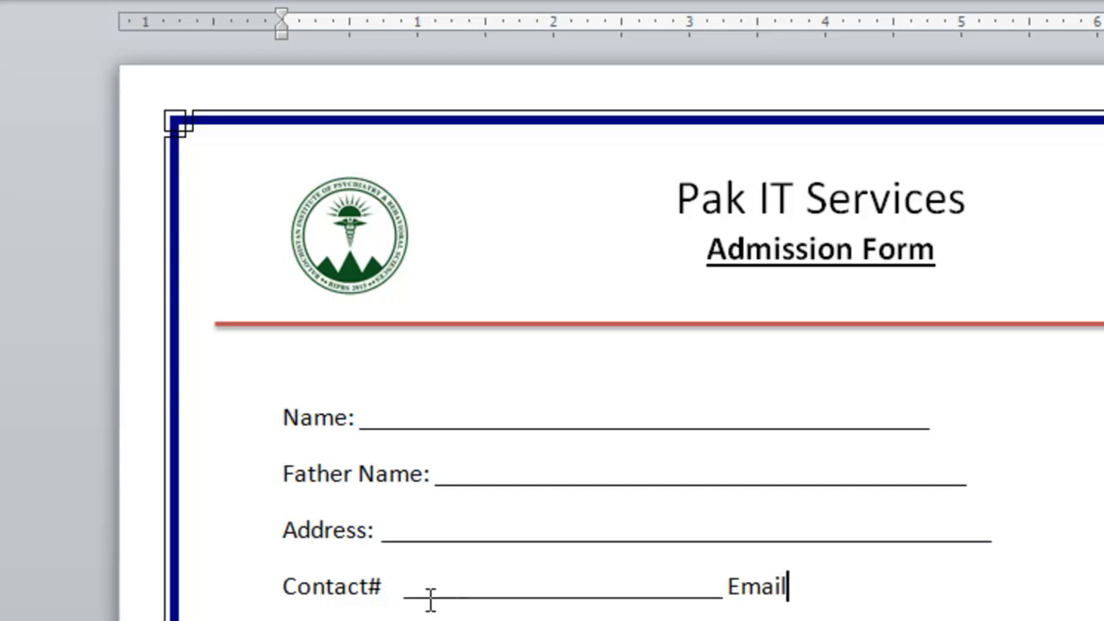
text(: ________________________)
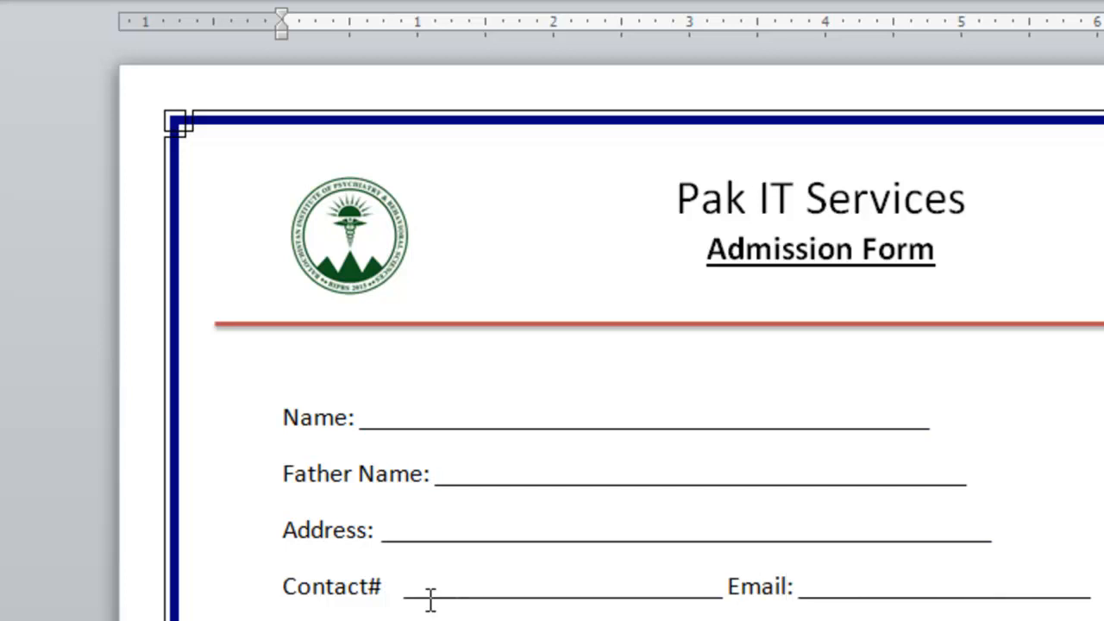
Lengthen the Address, Father Name and Name underlines with extra underscores.
key(Up)
text(__)
key(Up)
text(__)
key(Up)
text(_________)
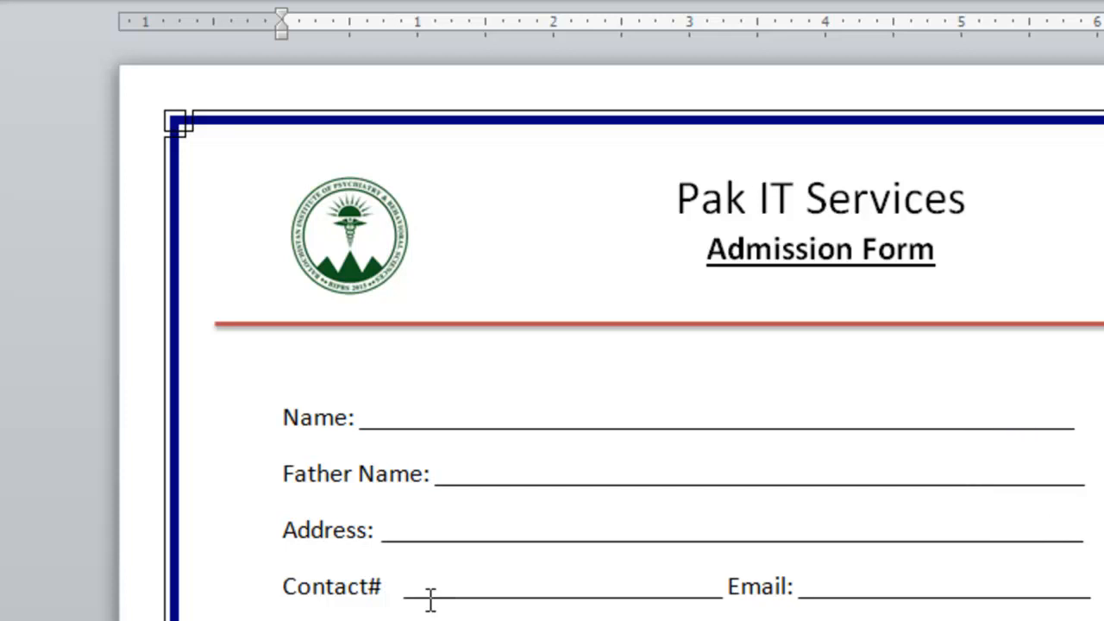
text(_)
key(Down)
key(Down)
key(Down)
key(Down)
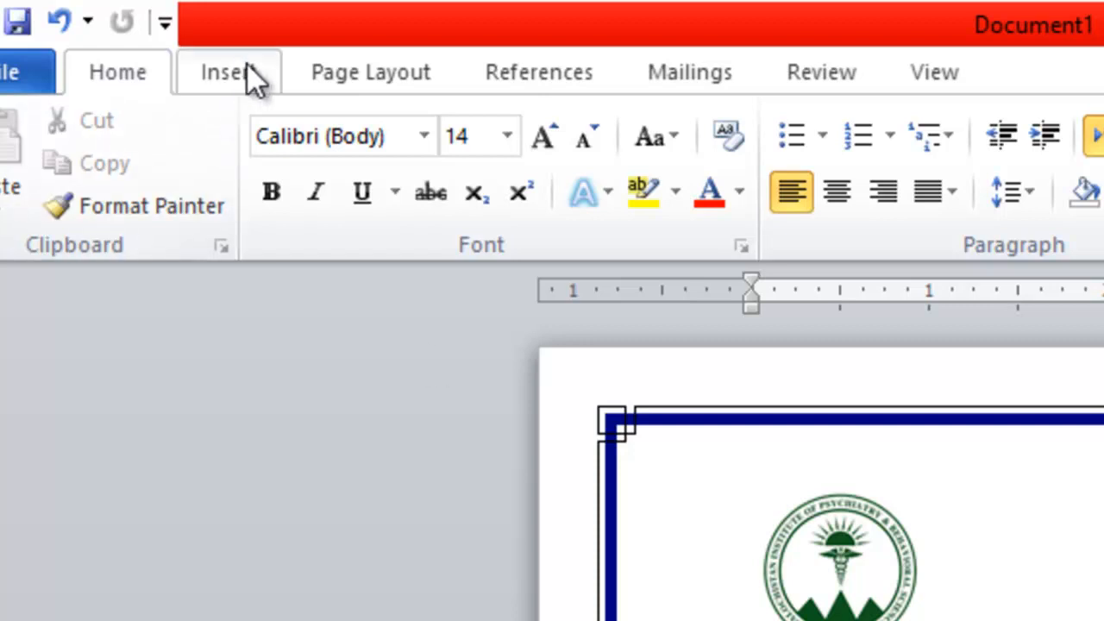
Insert a three-column, five-row table below the Contact# and Email line.
click(228, 69)
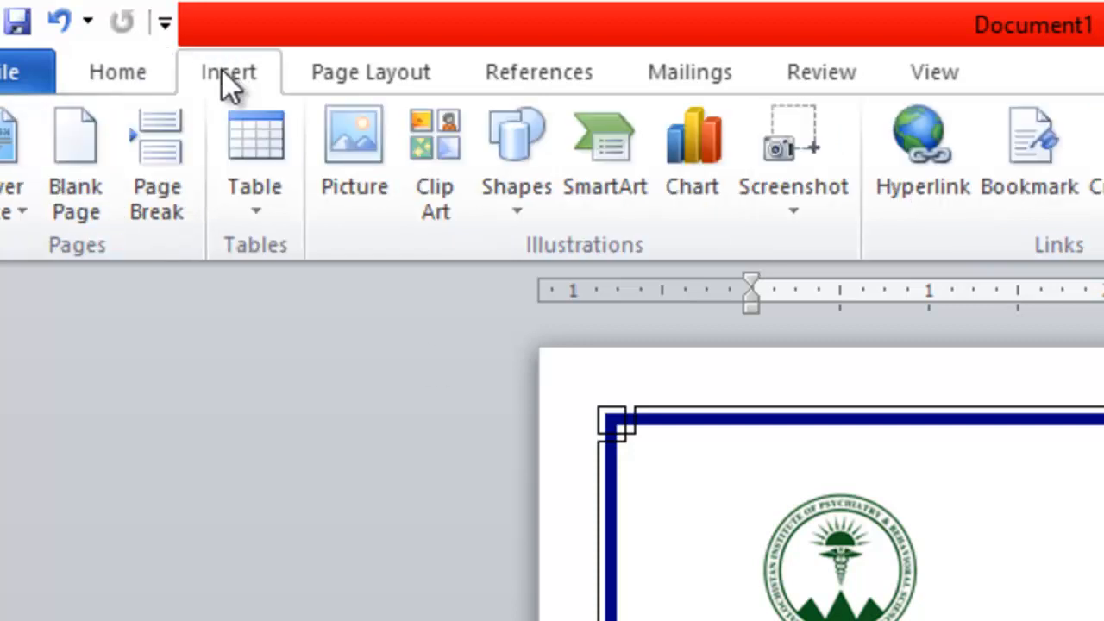
click(260, 213)
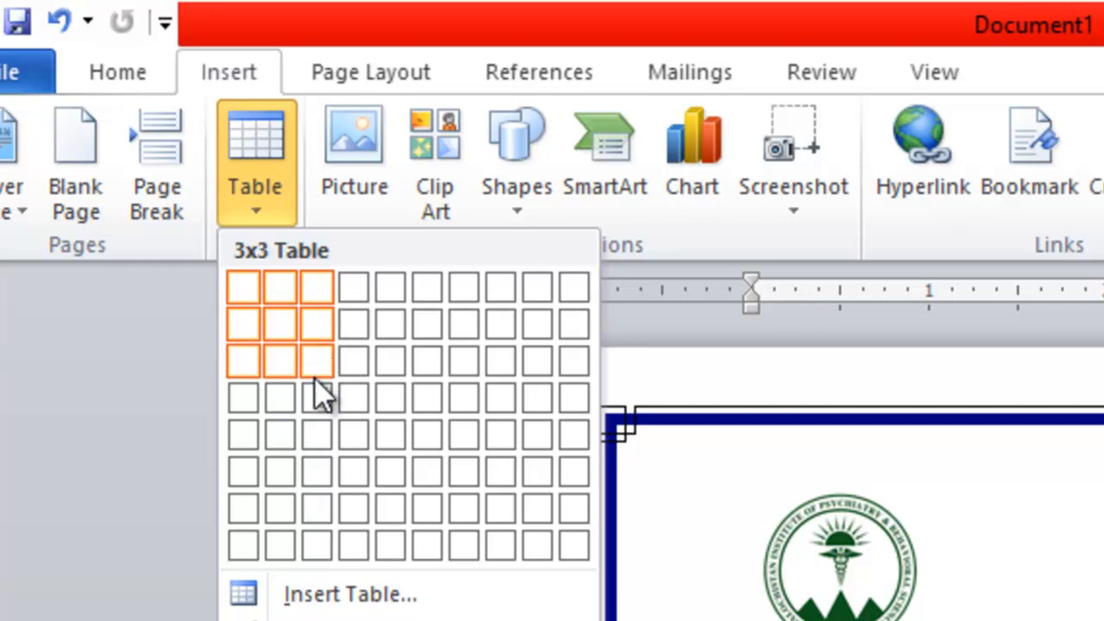
click(317, 446)
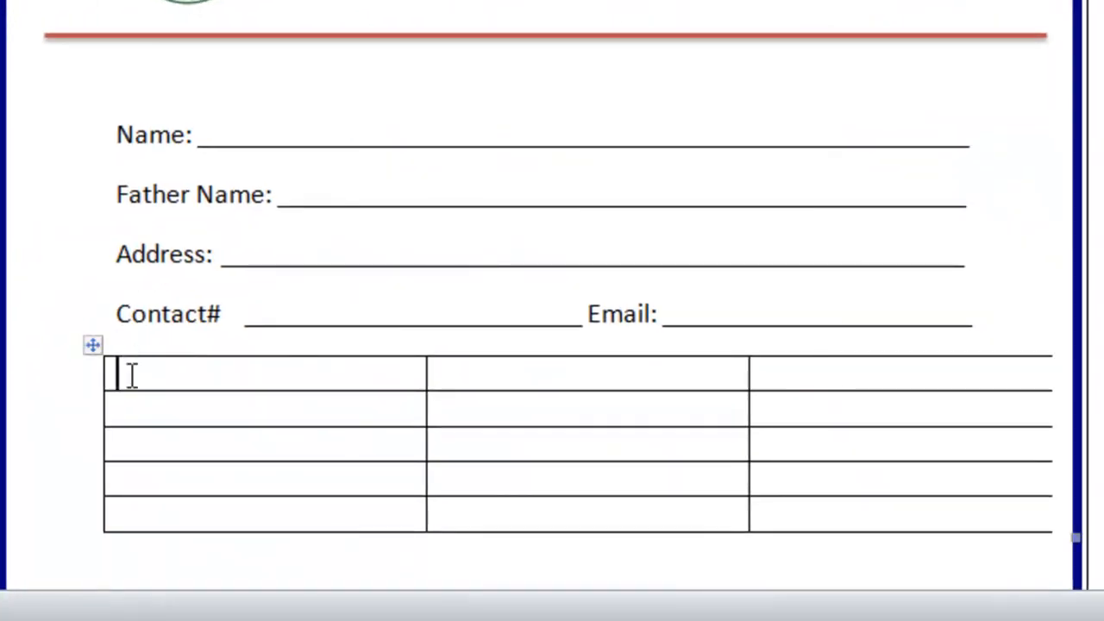
Resize the table so its right edge fits inside the page border.
key(Down)
key(Down)
key(Down)
key(Down)
key(Up)
key(Up)
key(Up)
key(Up)
drag(131, 375, 175, 523)
drag(525, 370, 517, 522)
drag(821, 370, 820, 511)
click(190, 374)
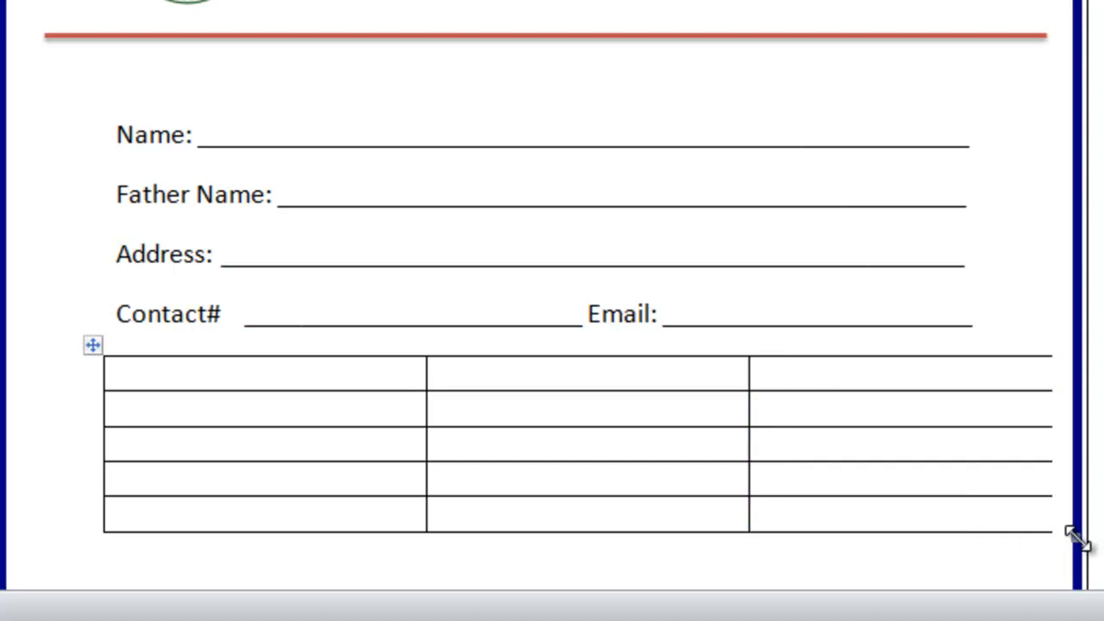
drag(1077, 539, 1054, 537)
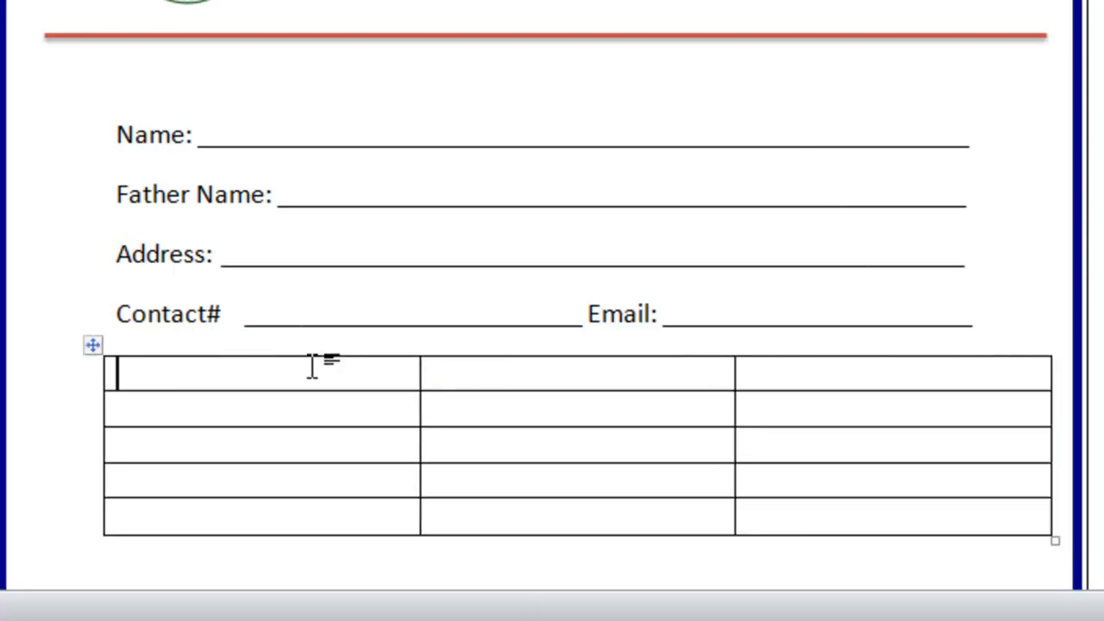
Type the headings Course, Duration and Fee across the table's first row.
text(Course)
key(Tab)
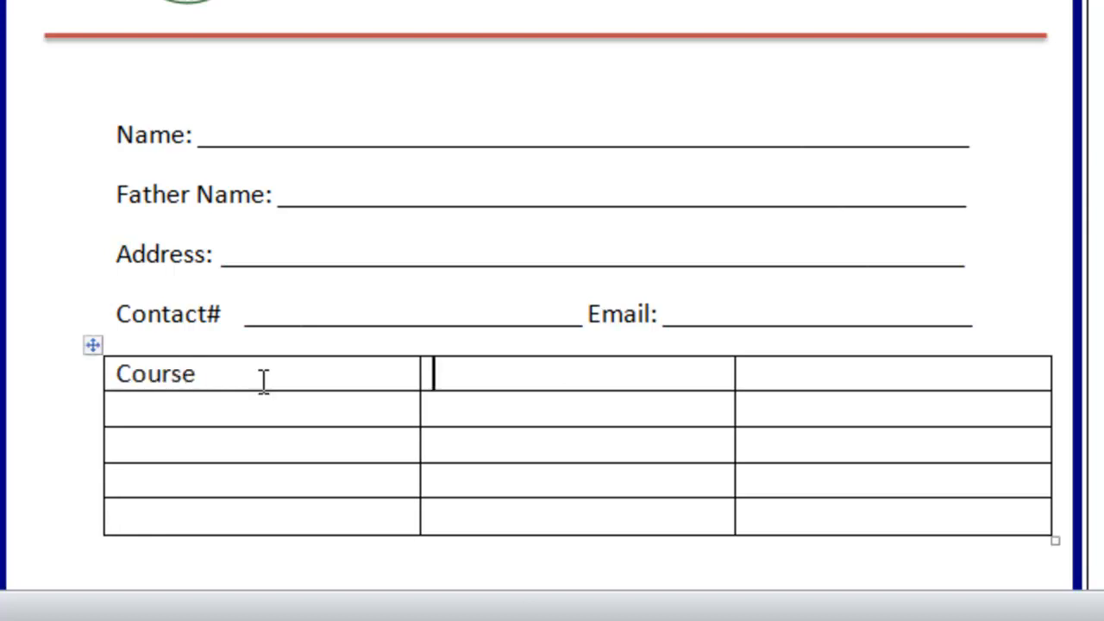
text(Duration)
key(Tab)
text(Fee)
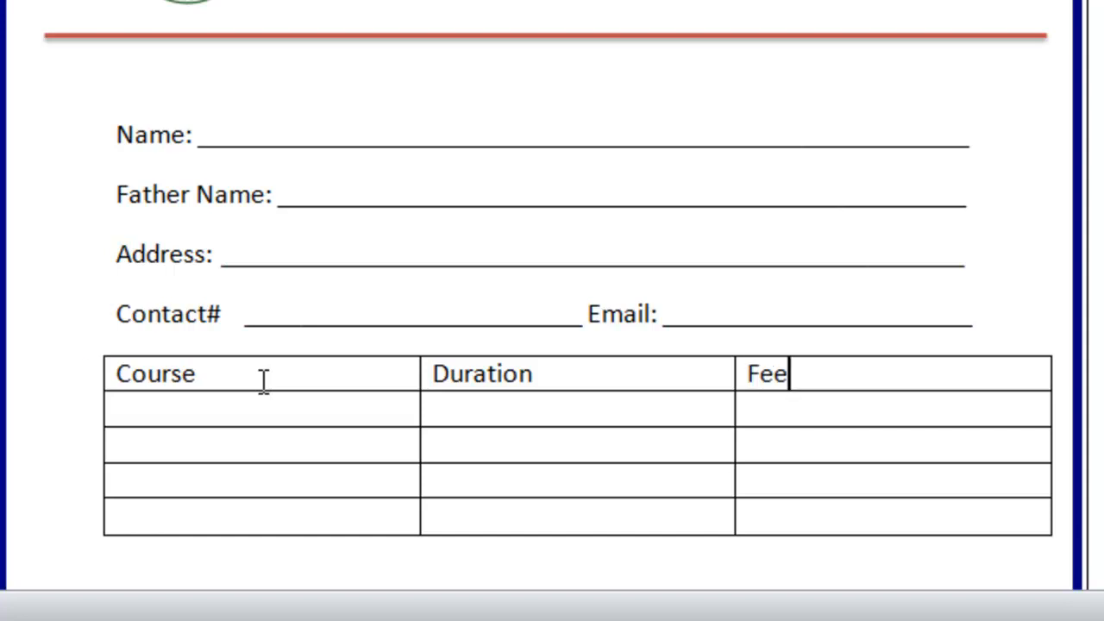
Make the Course, Duration and Fee header row bold.
drag(125, 375, 694, 380)
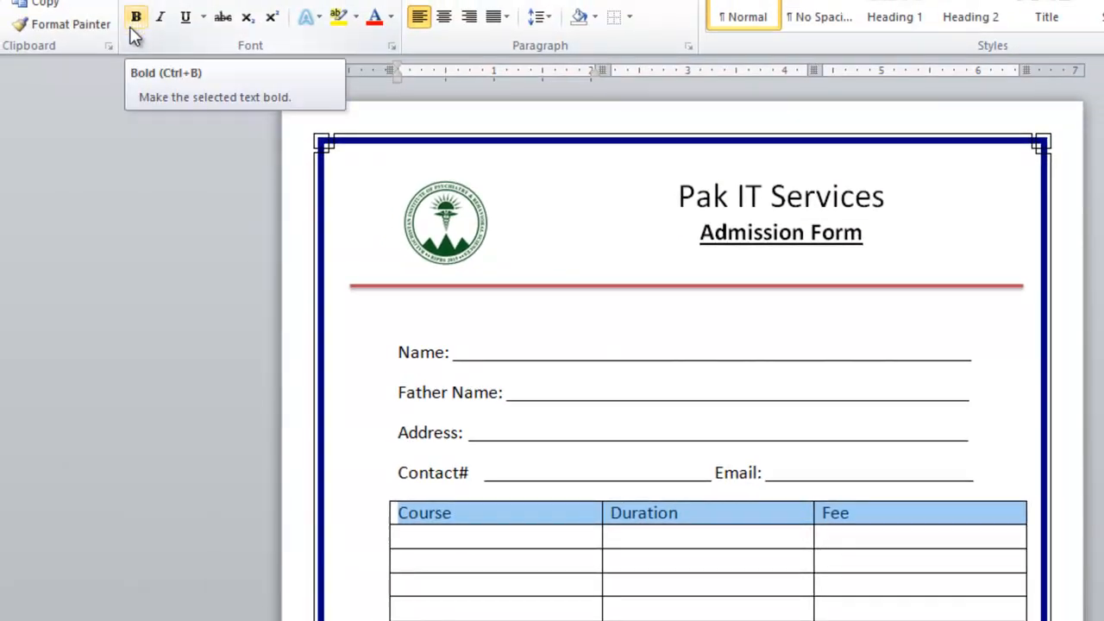
click(136, 19)
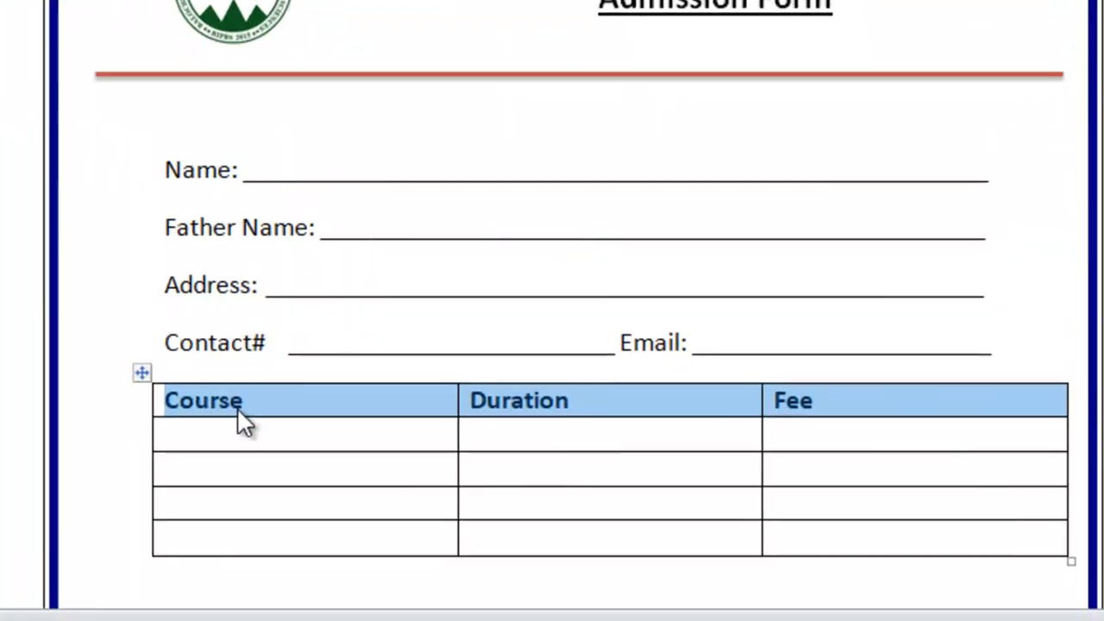
click(231, 459)
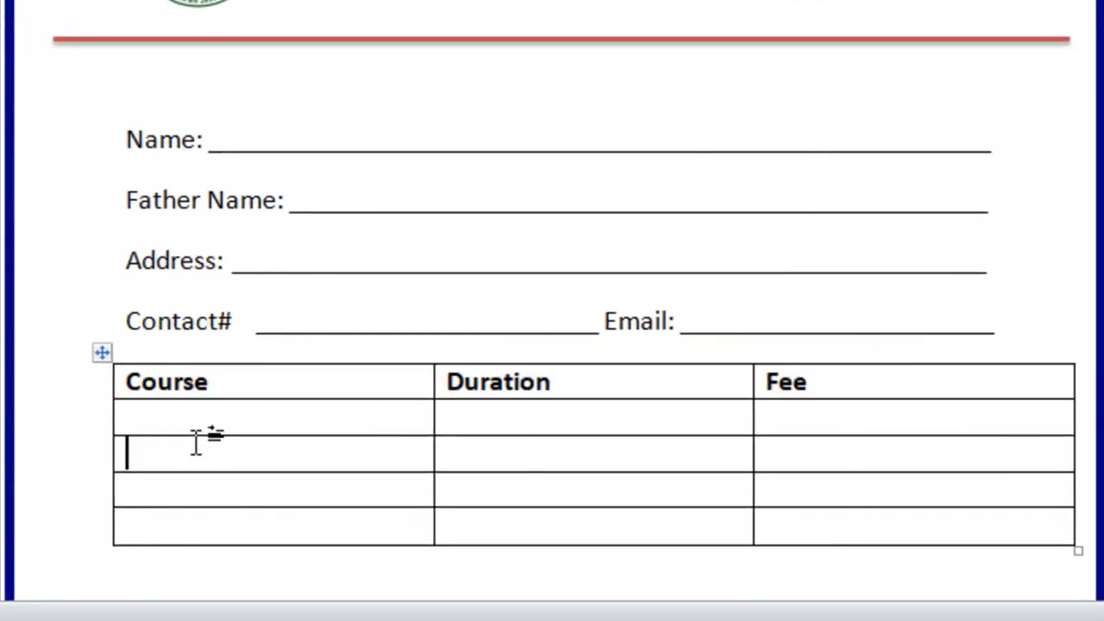
drag(167, 390, 842, 386)
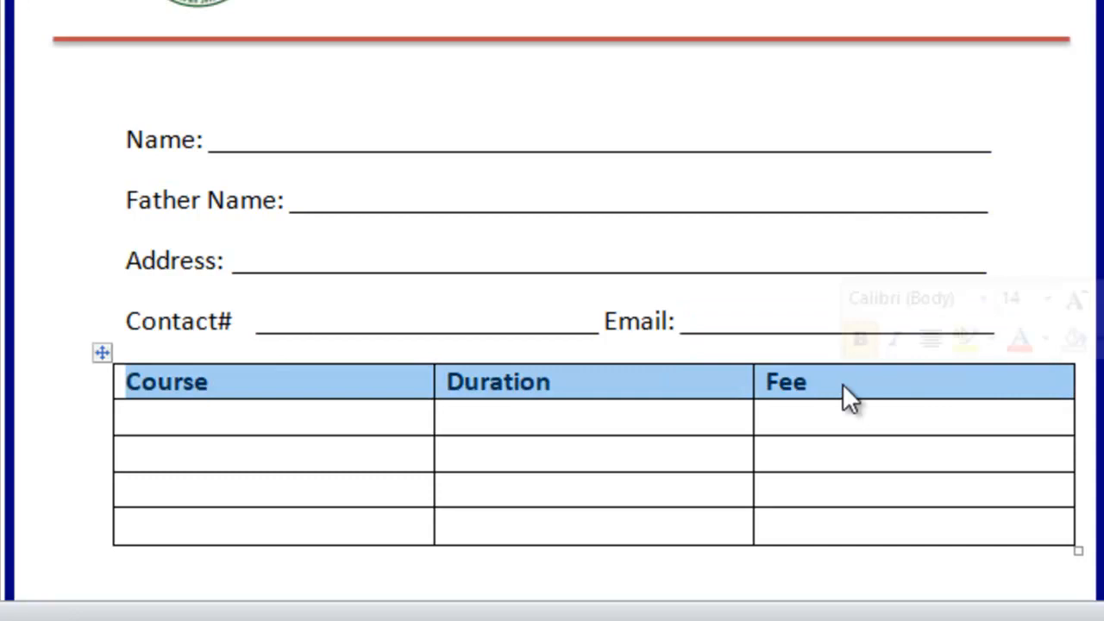
Apply a light orange fill to the header row through Borders and Shading.
click(183, 382)
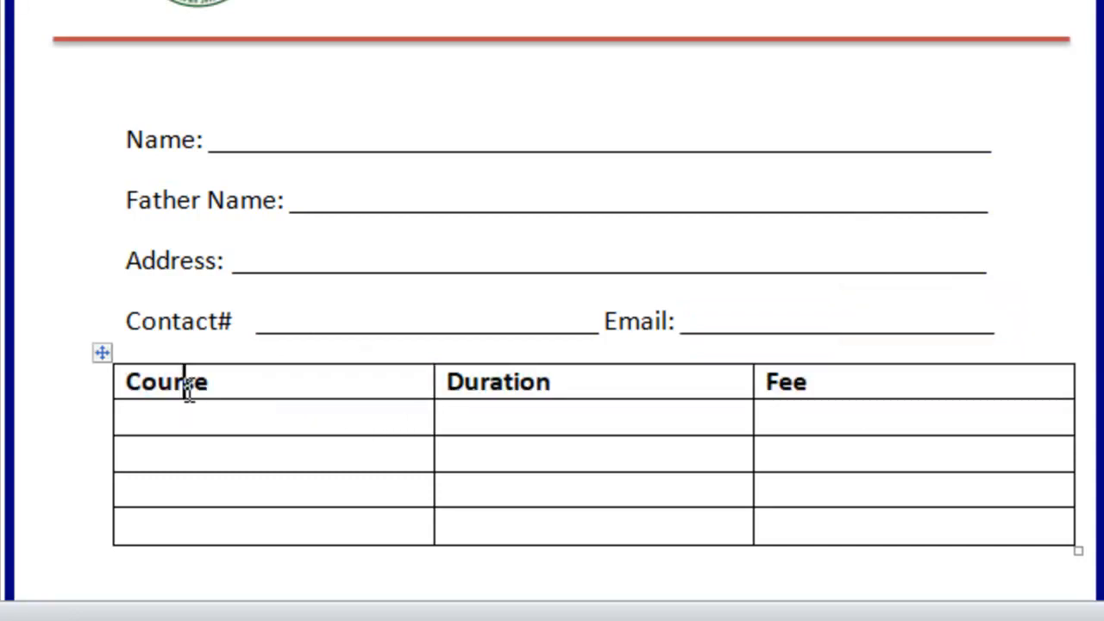
click(128, 379)
drag(419, 377, 857, 409)
click(733, 389)
drag(130, 381, 771, 374)
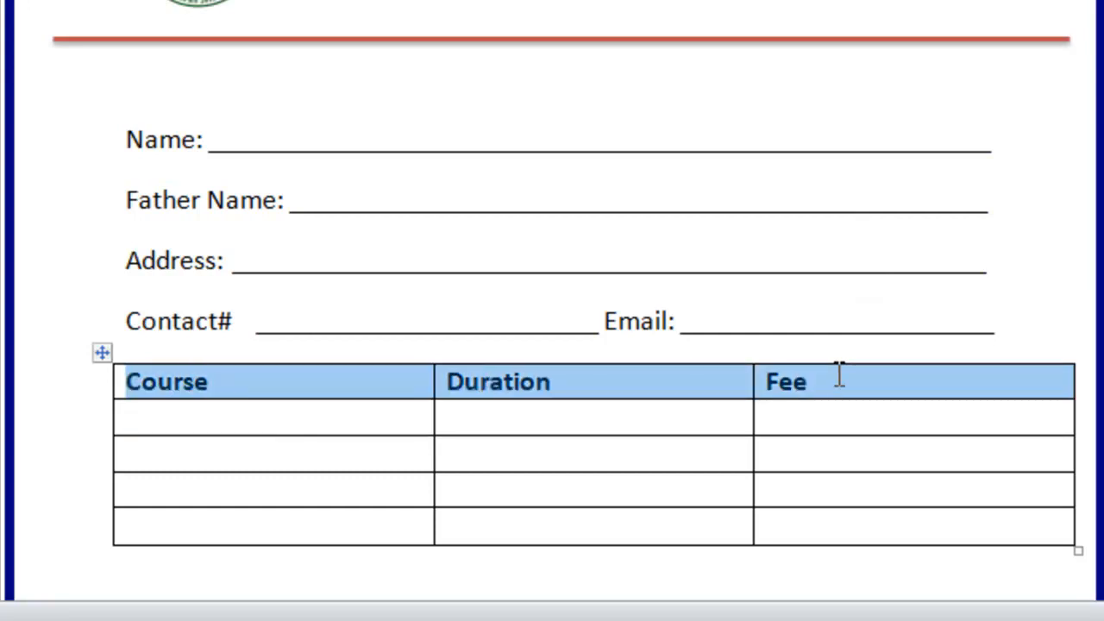
right_click(629, 379)
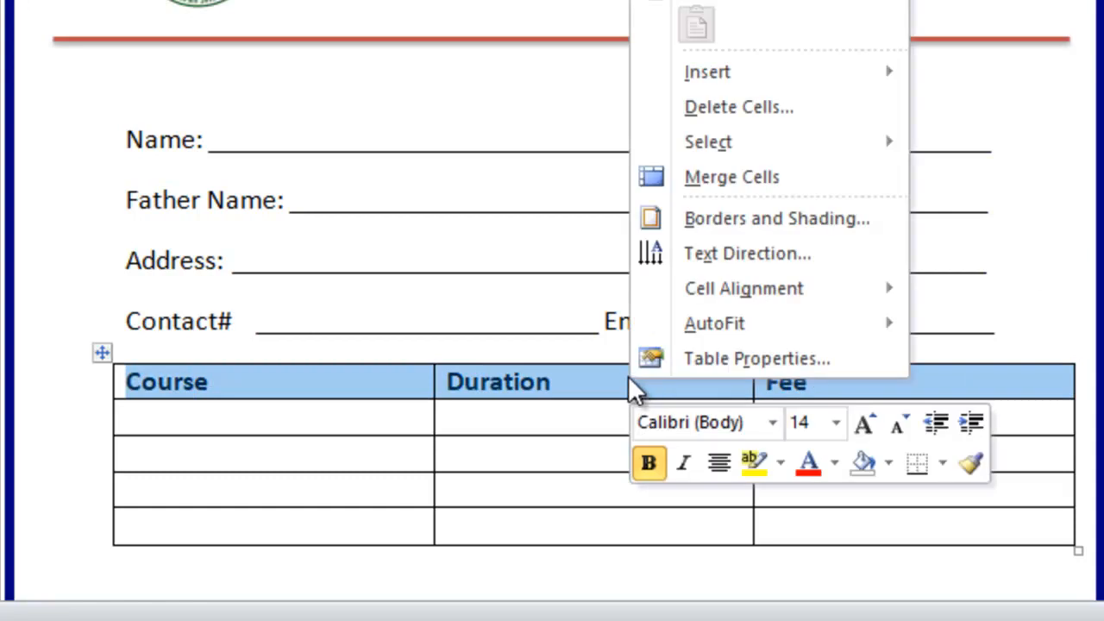
click(812, 224)
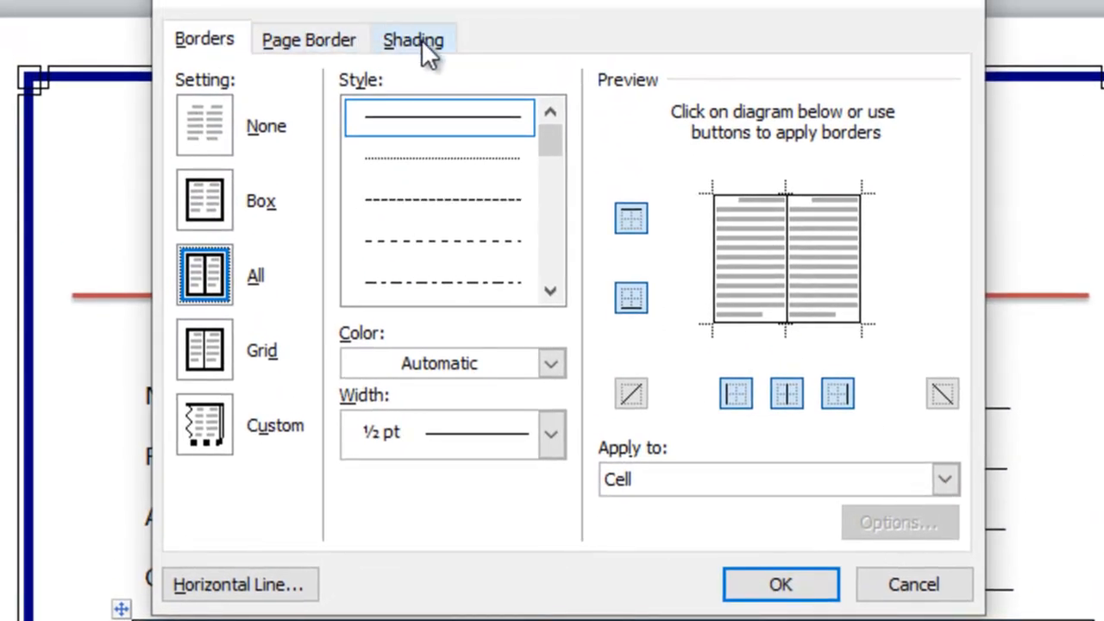
click(422, 40)
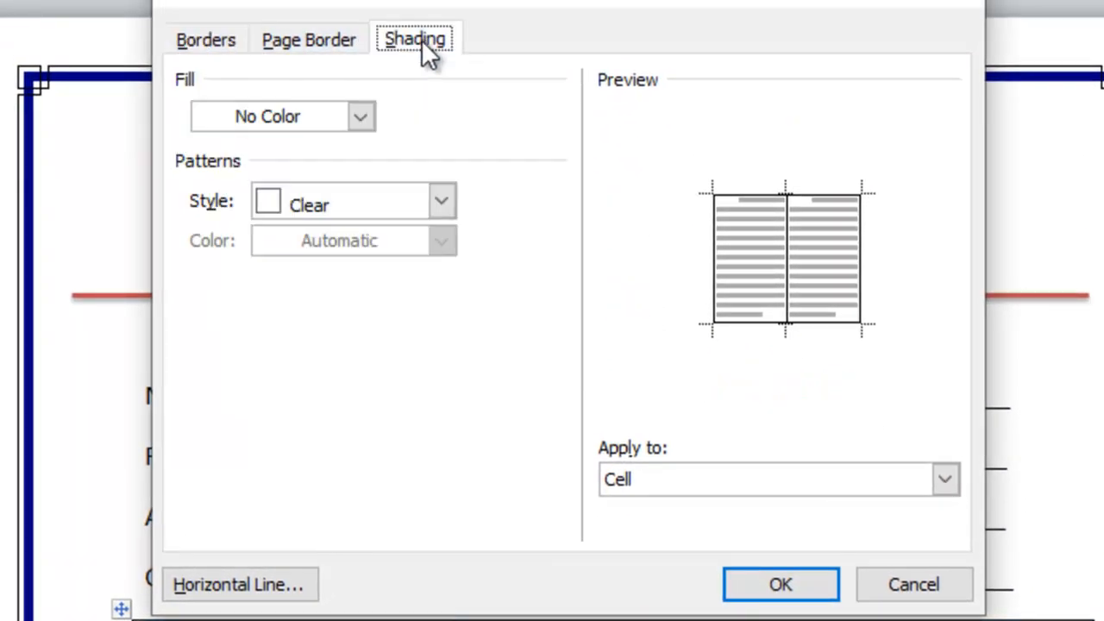
click(359, 121)
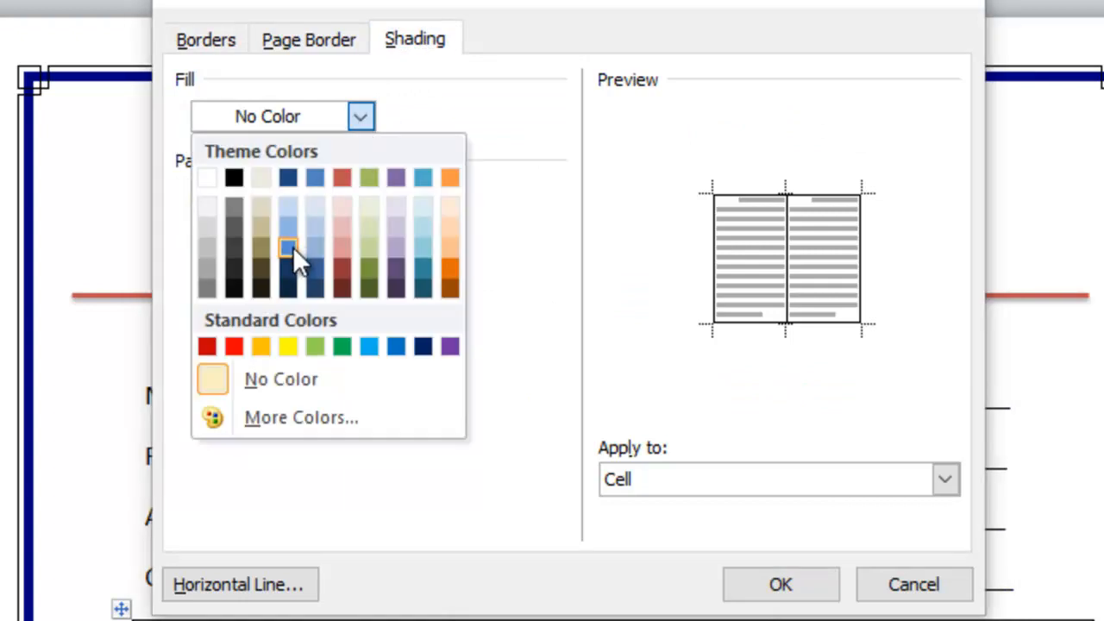
click(450, 249)
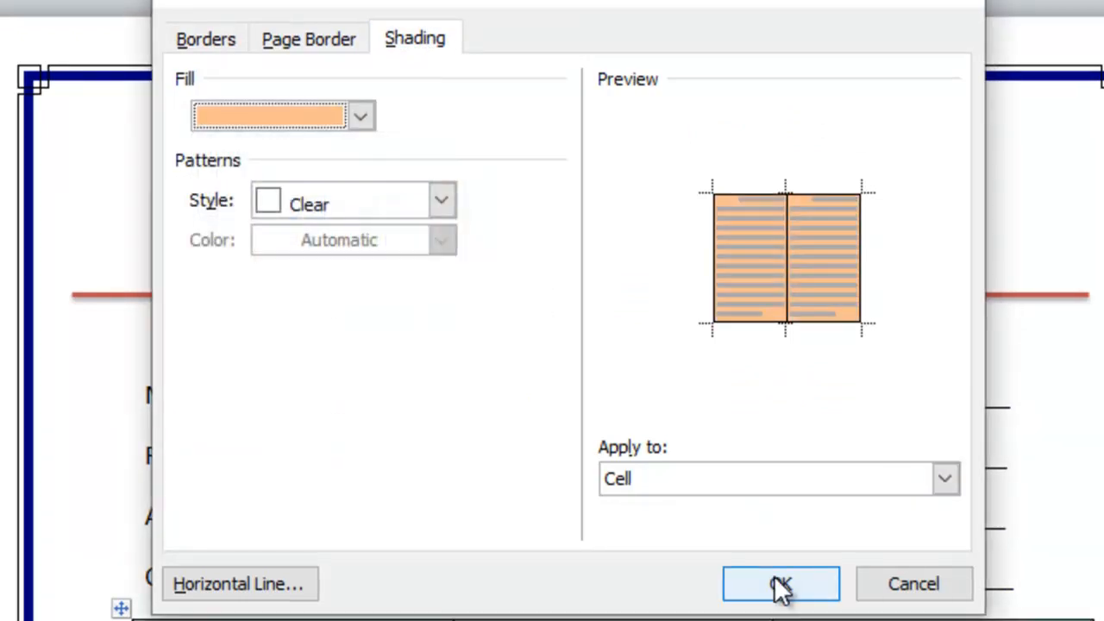
click(779, 584)
click(326, 404)
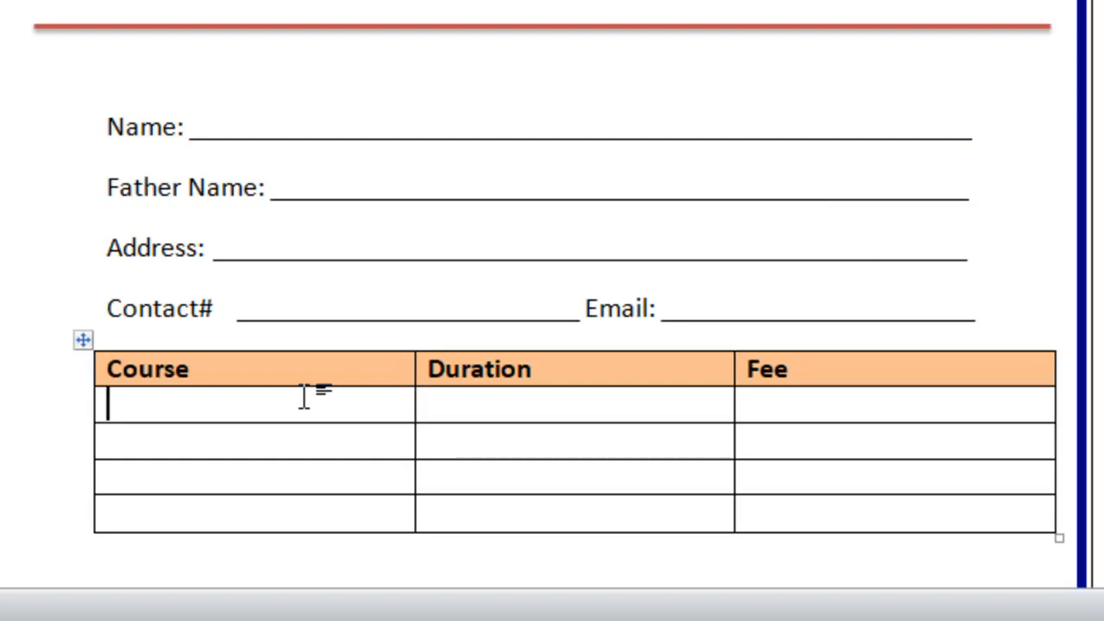
Enter Website Designing, Digital Marketing, SEO and Freelancing down the Course column.
text(Websi)
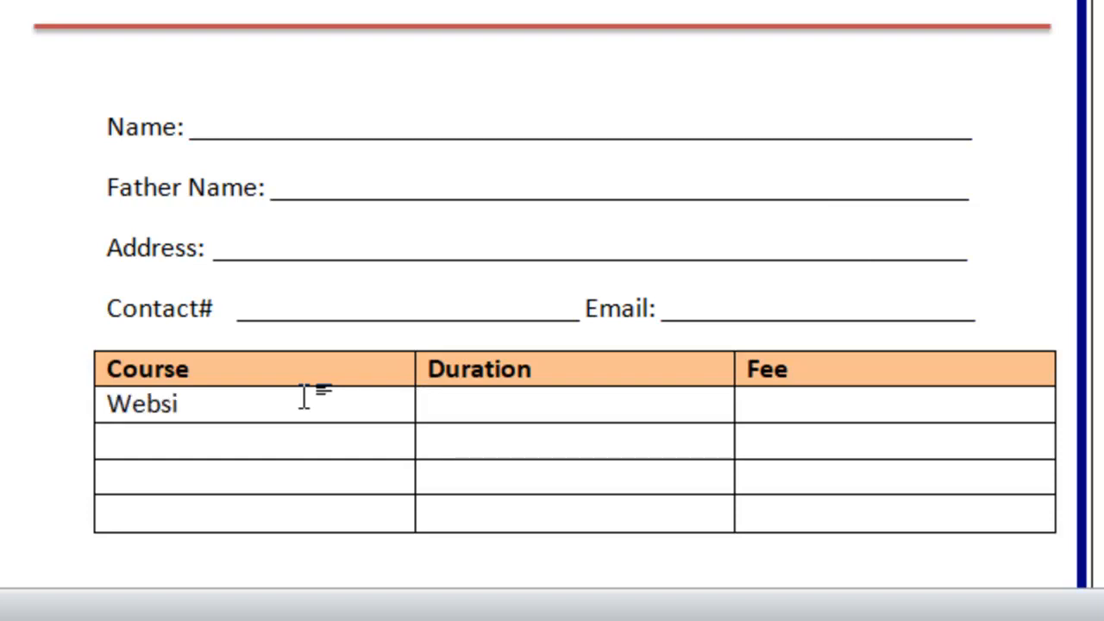
text(te Designing)
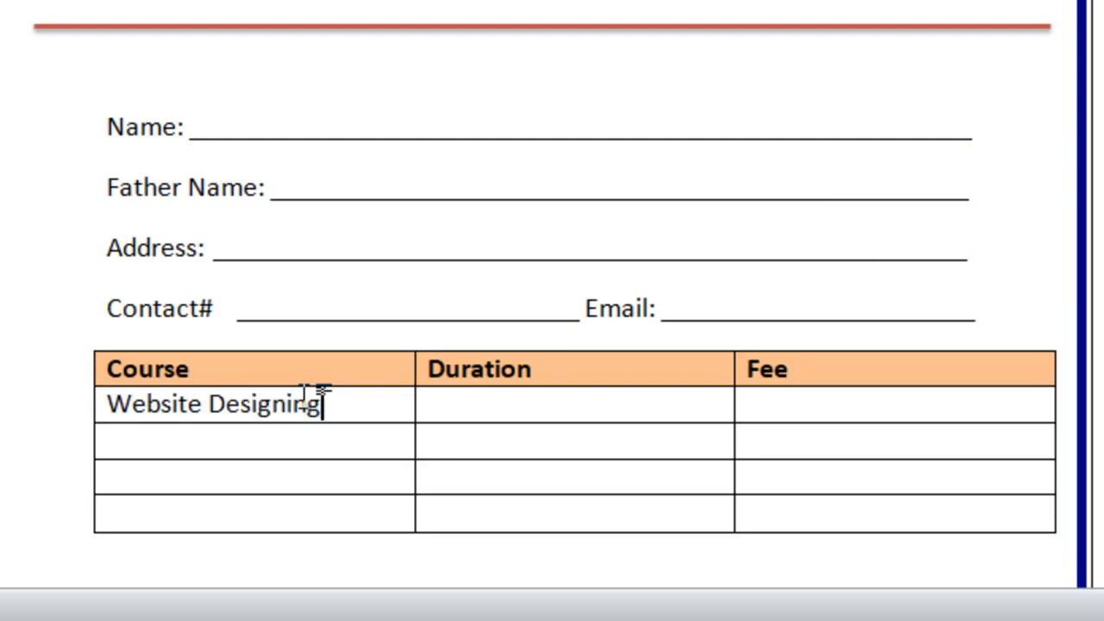
key(Tab)
key(Tab)
text(Digital Marketing)
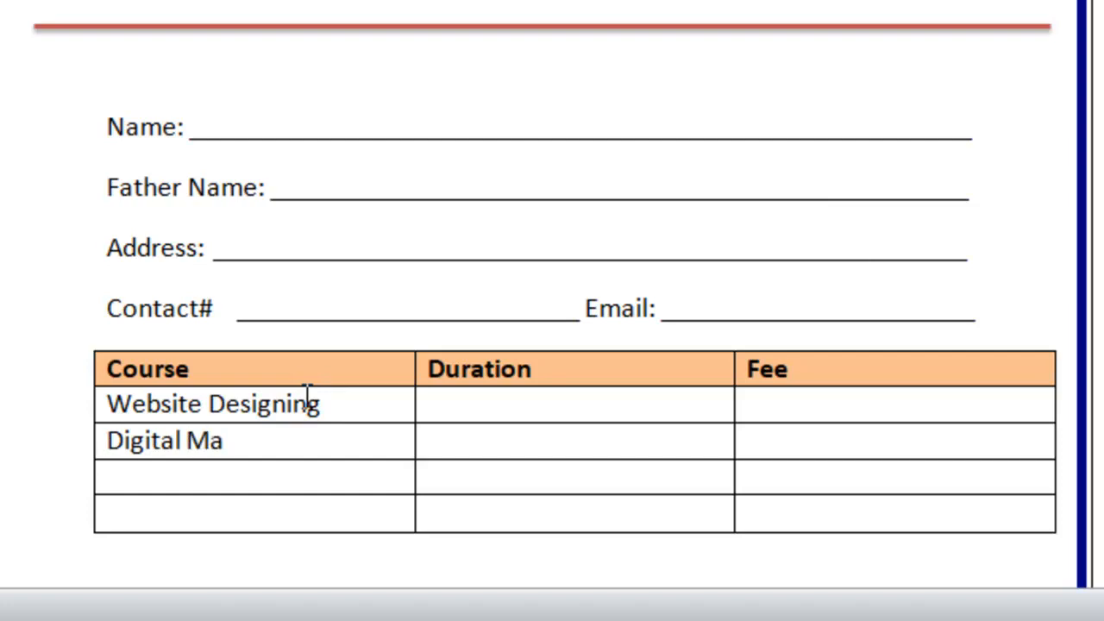
key(Tab)
key(Tab)
key(Tab)
text(SEO)
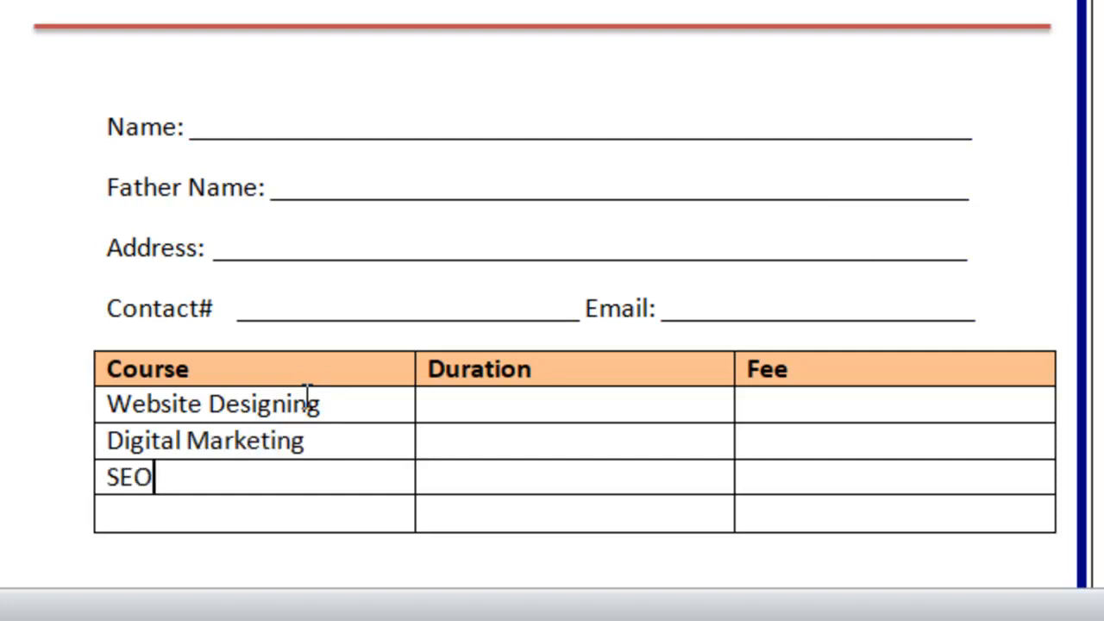
key(Tab)
key(Tab)
key(Tab)
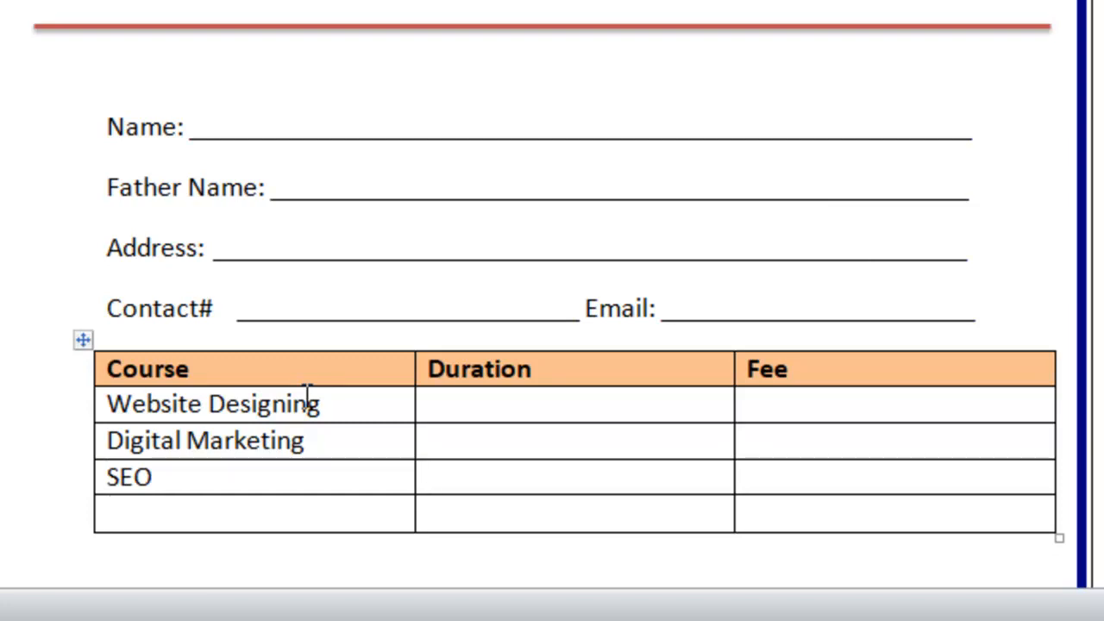
text(Freela)
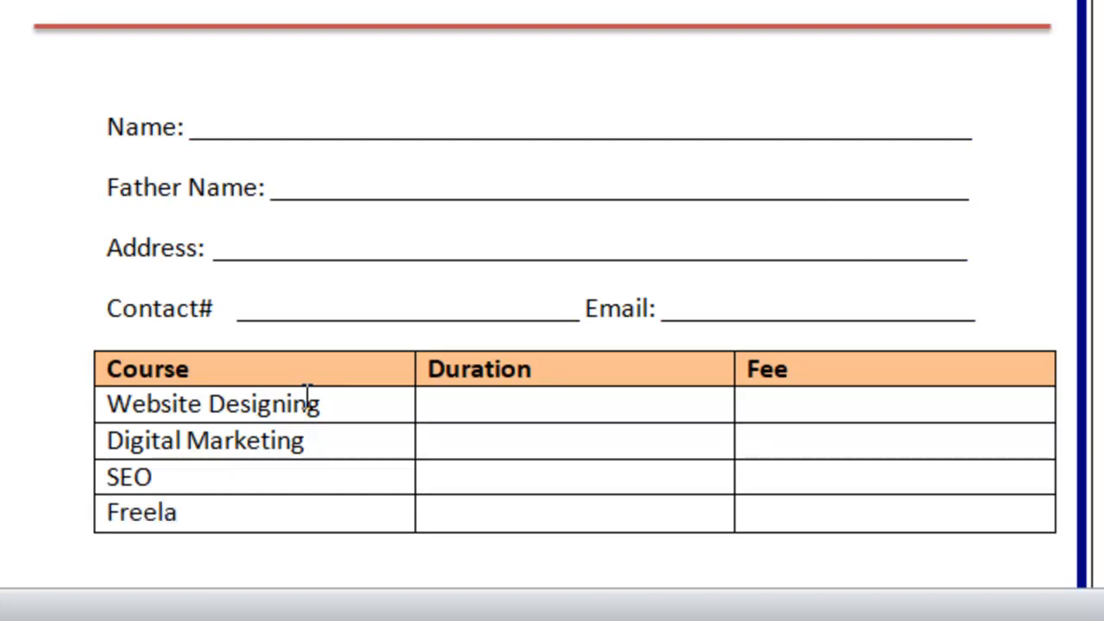
text(ncing)
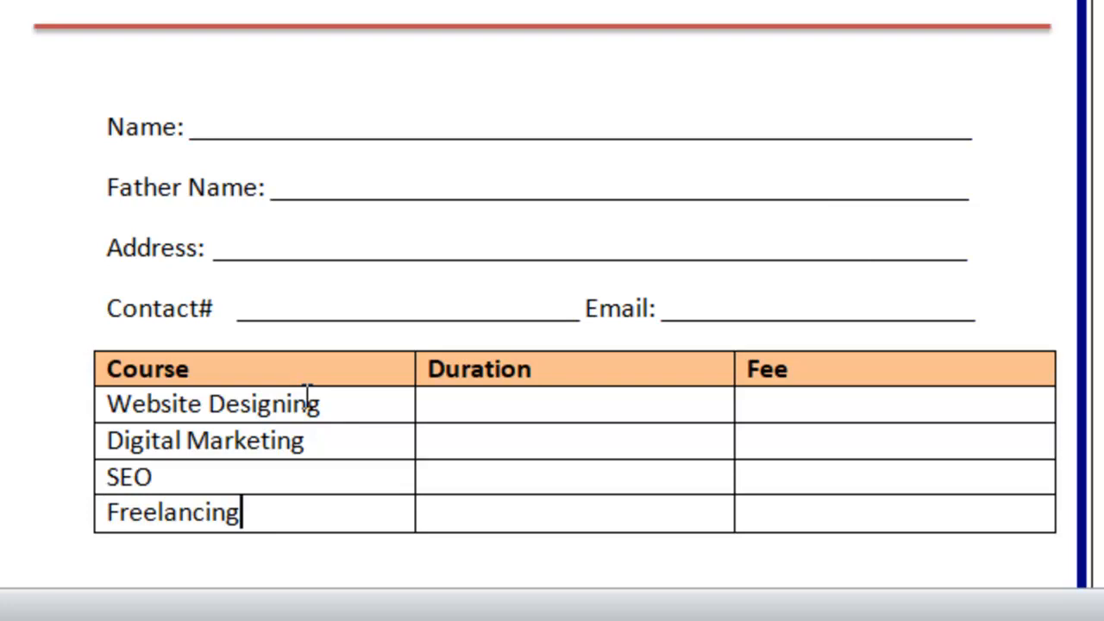
key(Tab)
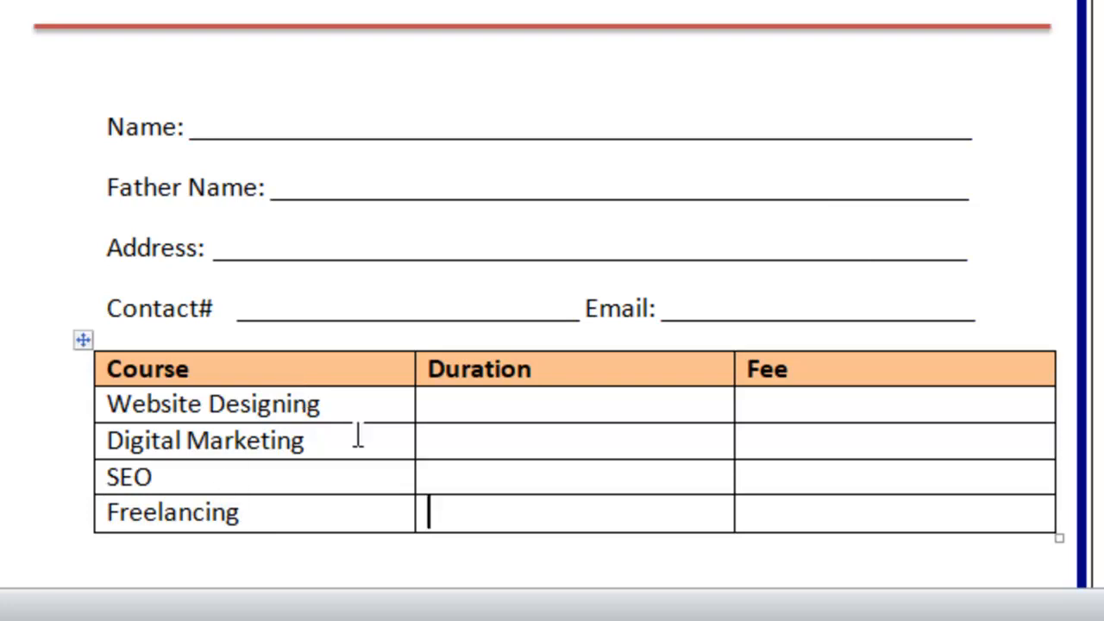
Fill the Duration column with 3 Months, then 1 Month for the other three courses, fixing 'Motnhs'.
click(464, 407)
text(3 Mo)
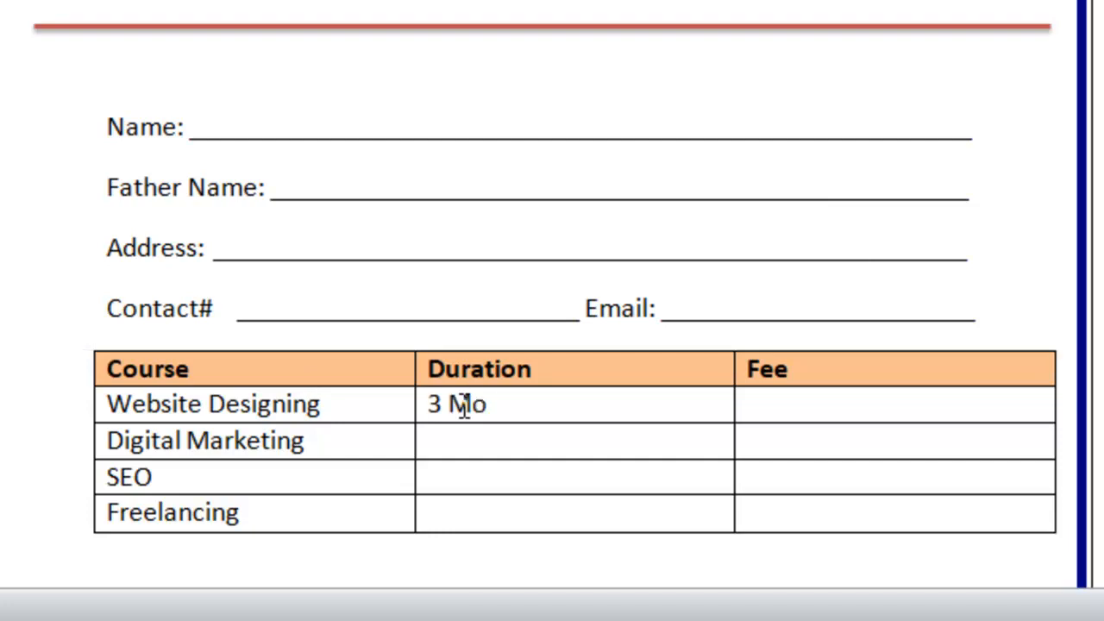
text(tnhs)
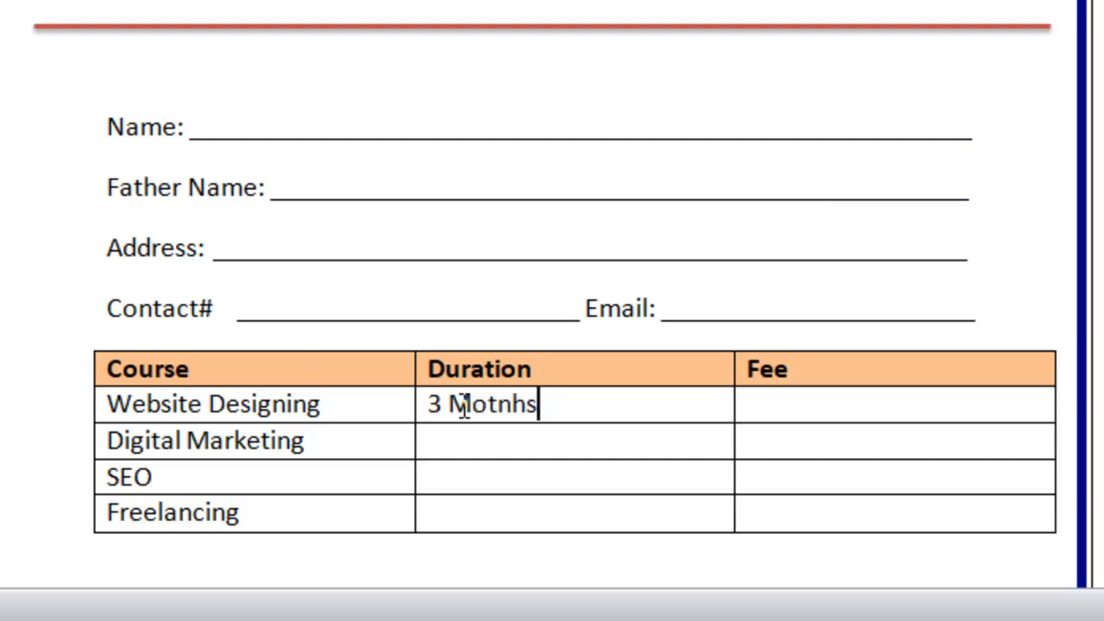
key(Down)
text(1)
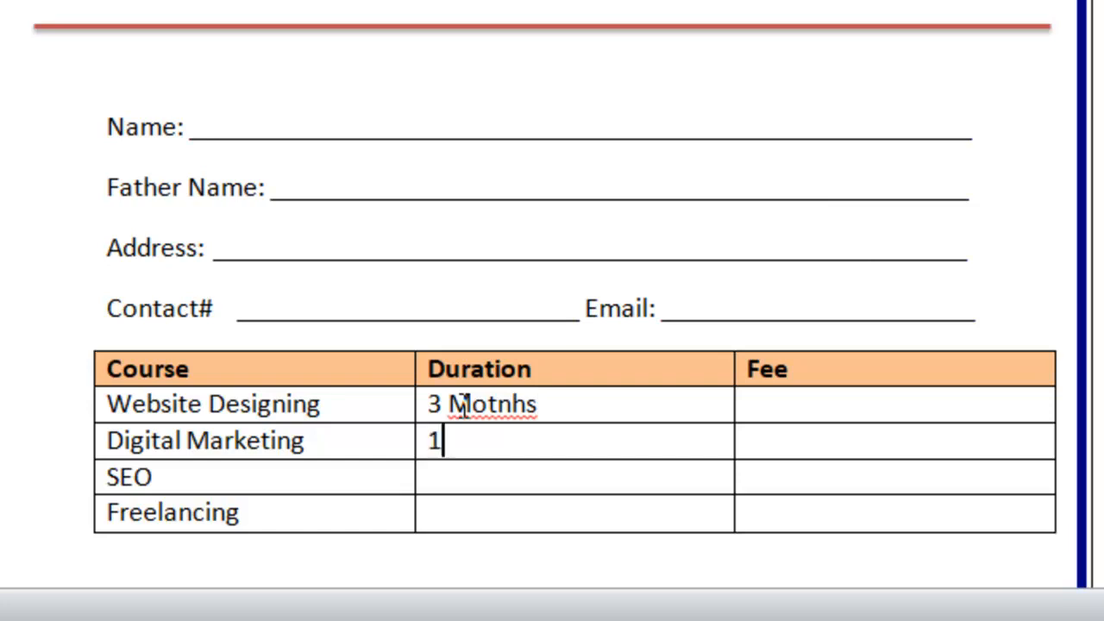
text( Month)
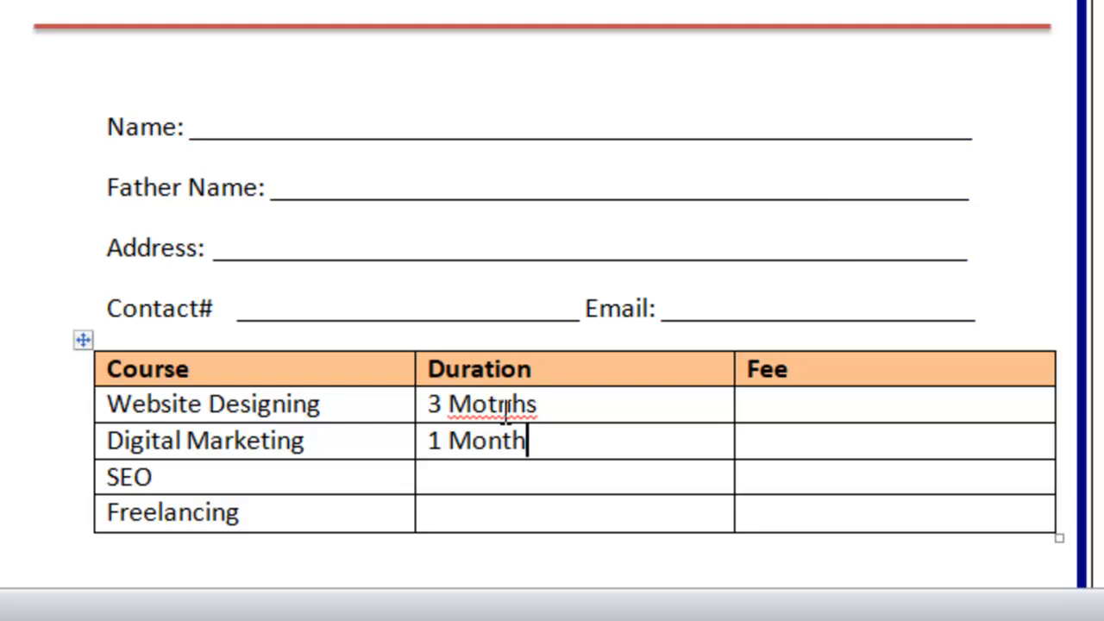
right_click(492, 410)
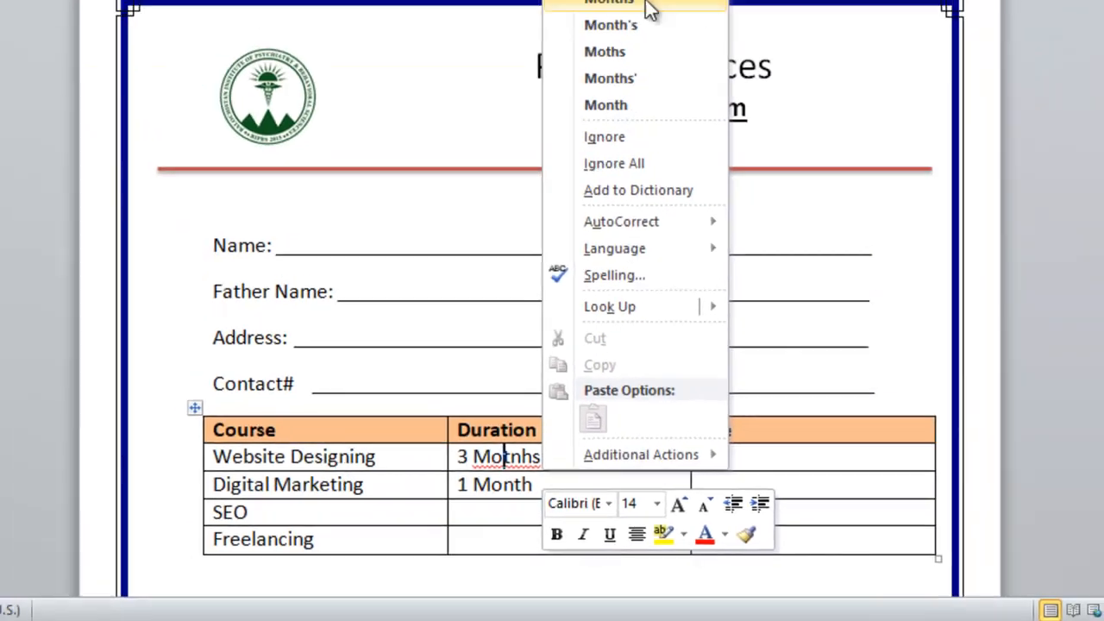
click(647, 10)
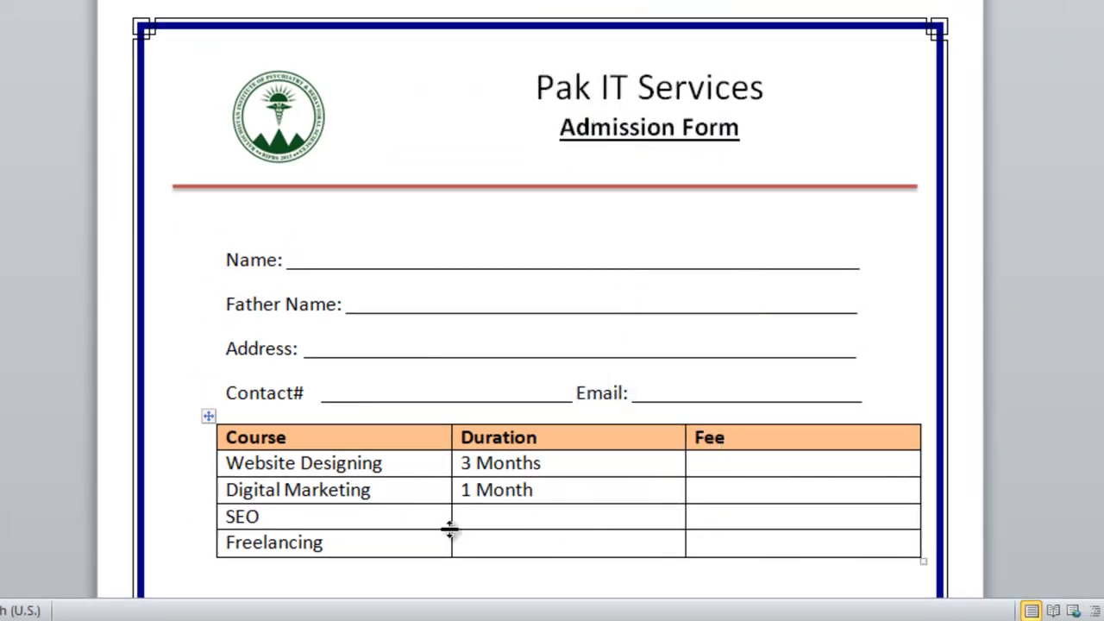
text(1 Month)
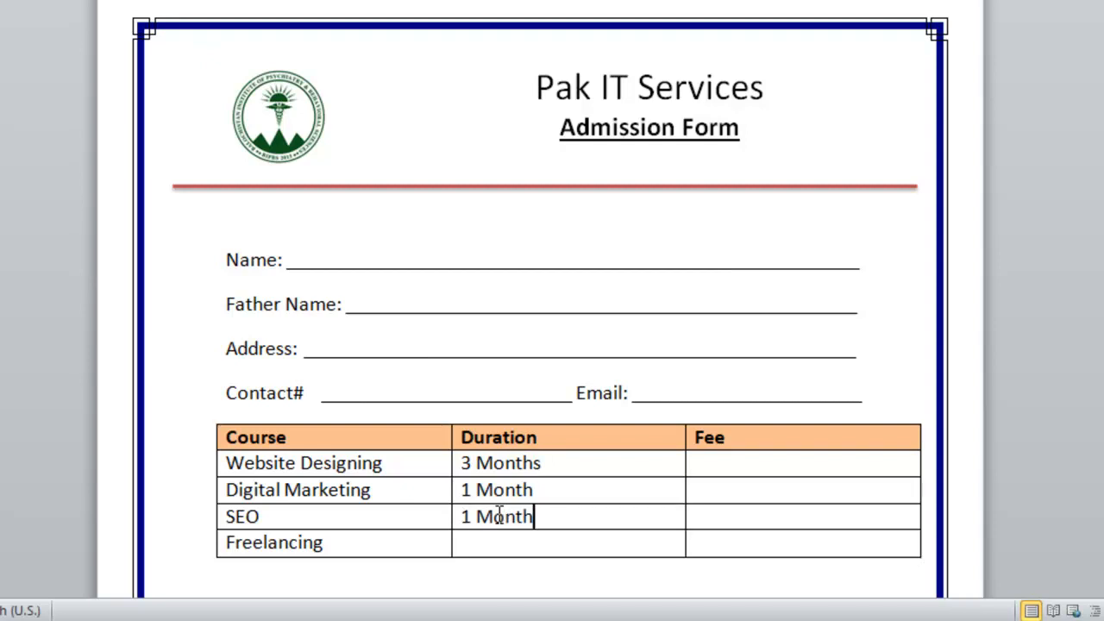
key(Down)
text(1 Month)
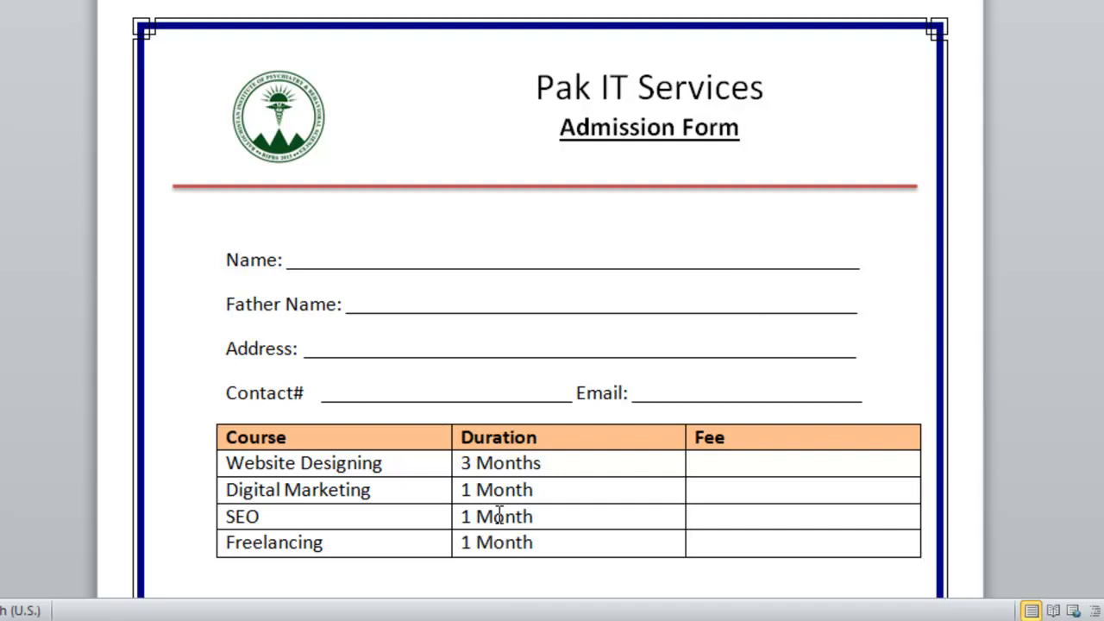
Type 'Rs. 5000' in the Website Designing Fee cell and select the text.
click(800, 464)
text(Rs.)
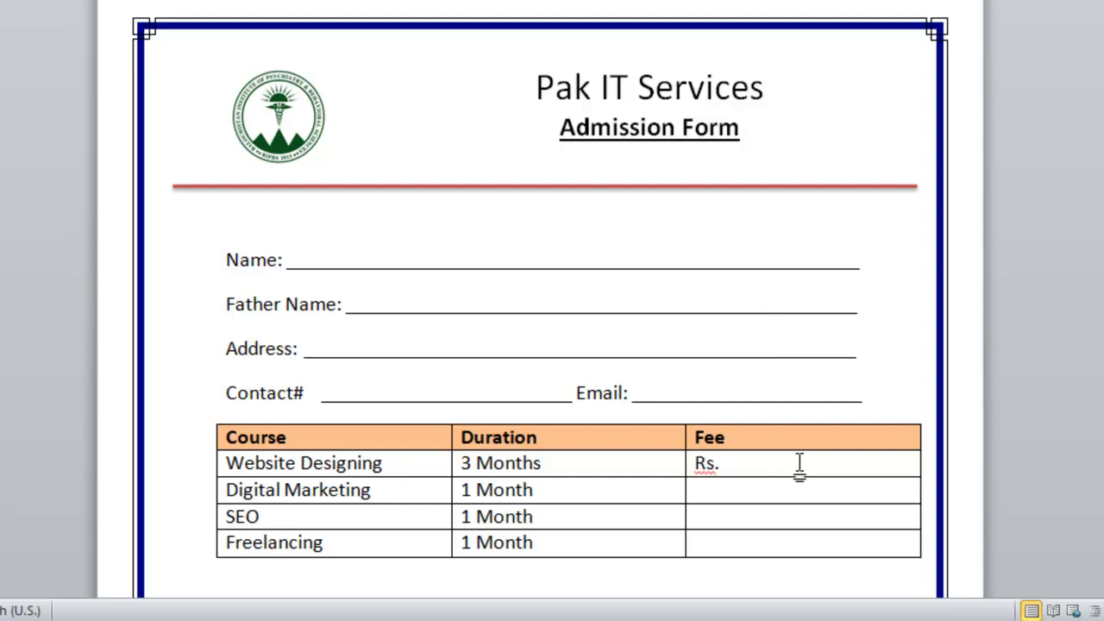
text( 5000)
key(shift+Left)
key(shift+Left)
key(shift+Left)
key(shift+Left)
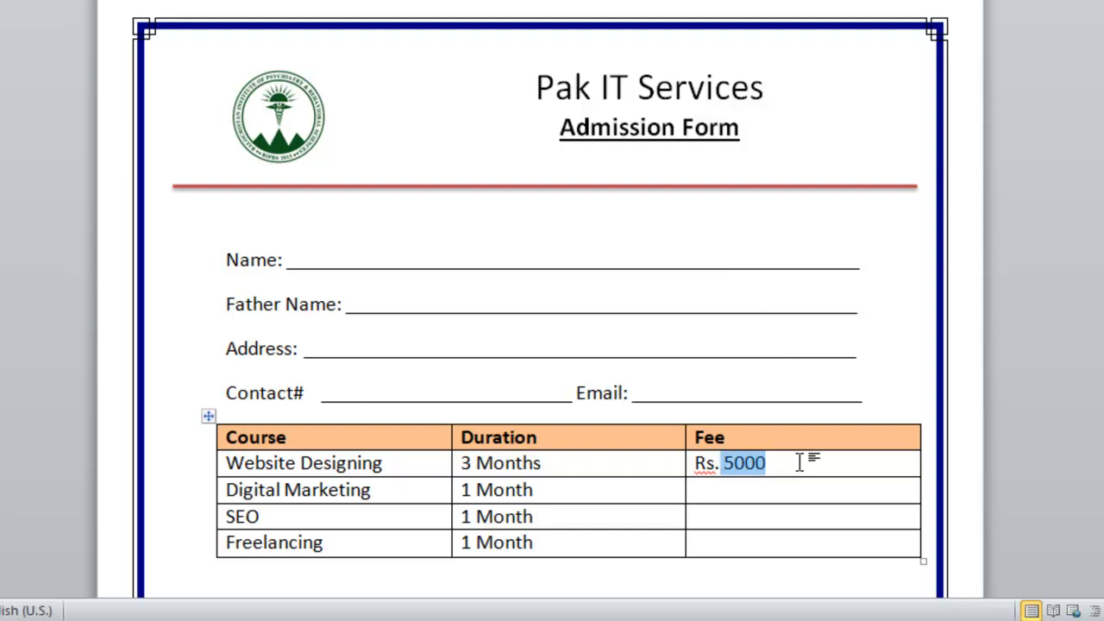
key(shift+Left)
click(799, 463)
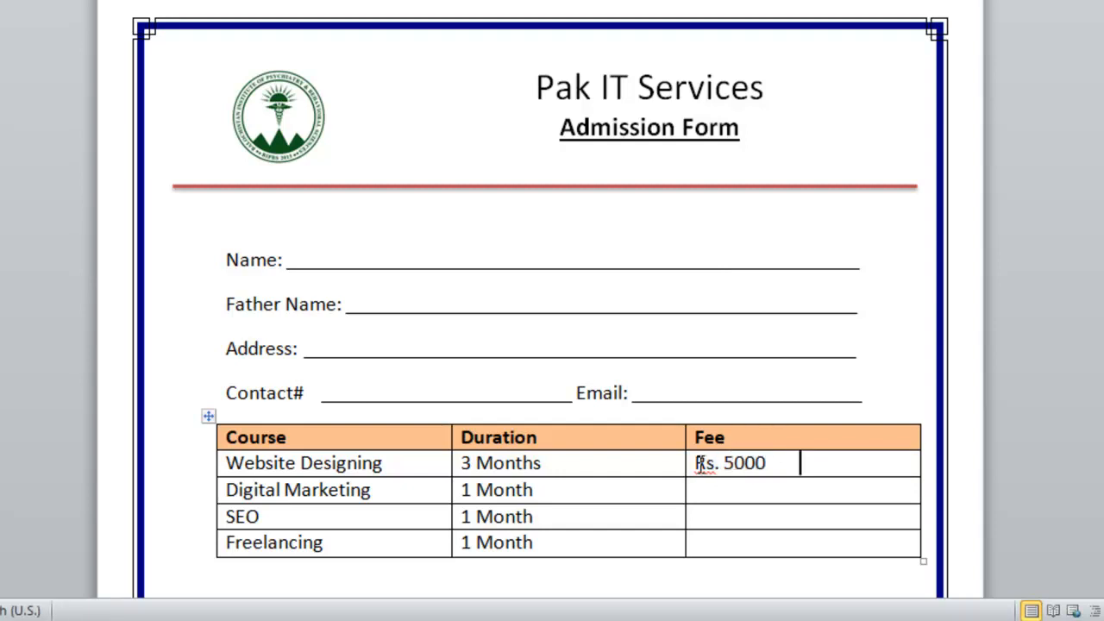
drag(695, 463, 762, 462)
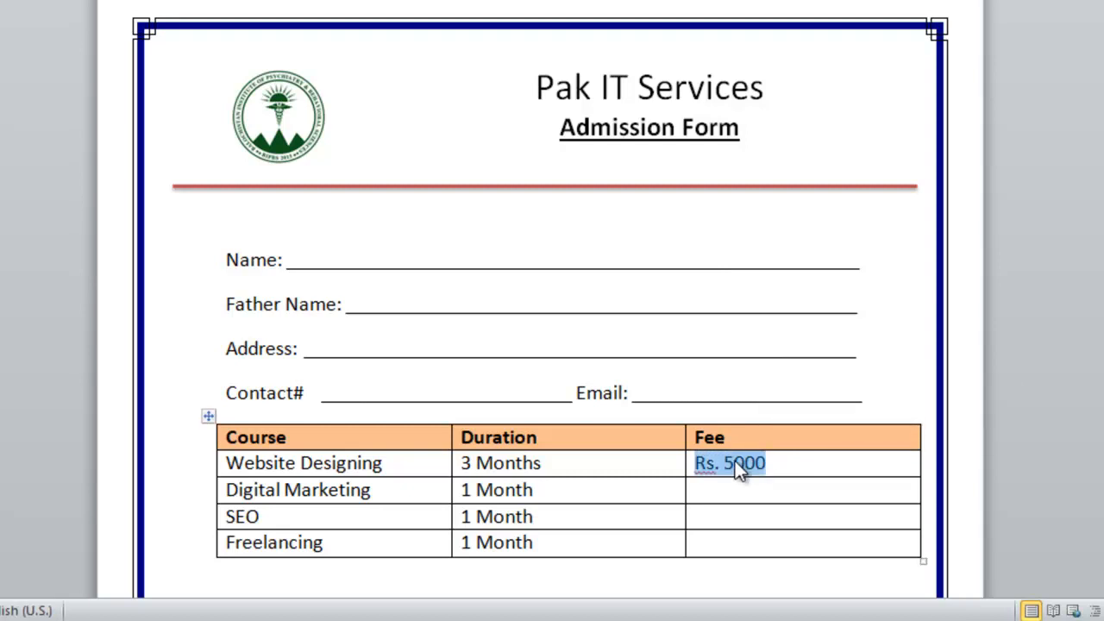
Copy 'Rs. 5000' into the Digital Marketing, SEO and Freelancing Fee cells.
right_click(740, 470)
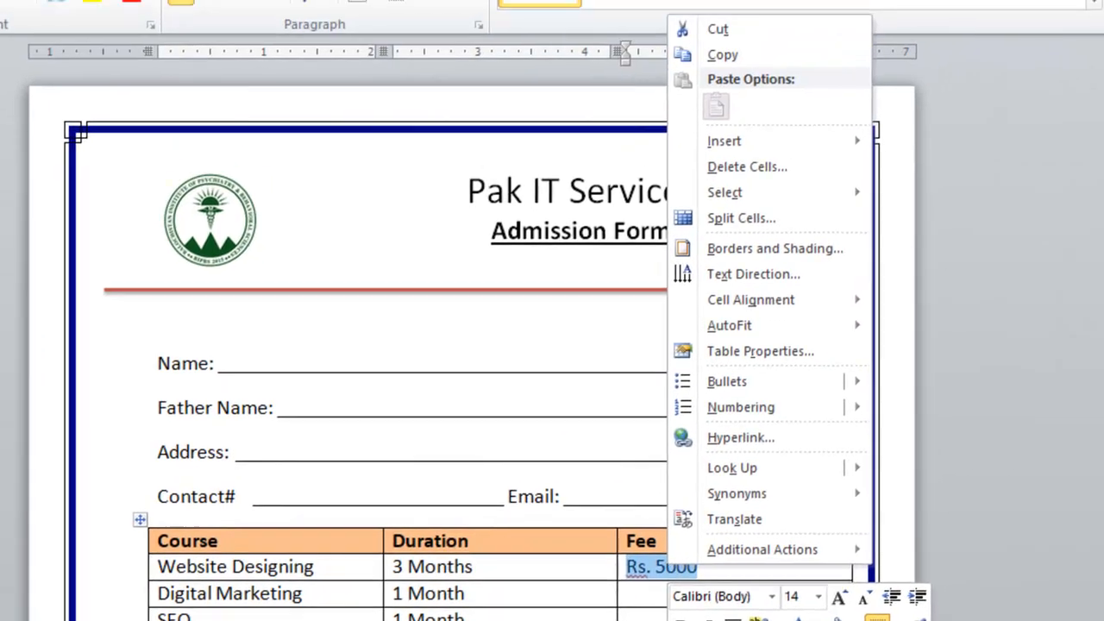
click(721, 62)
click(645, 594)
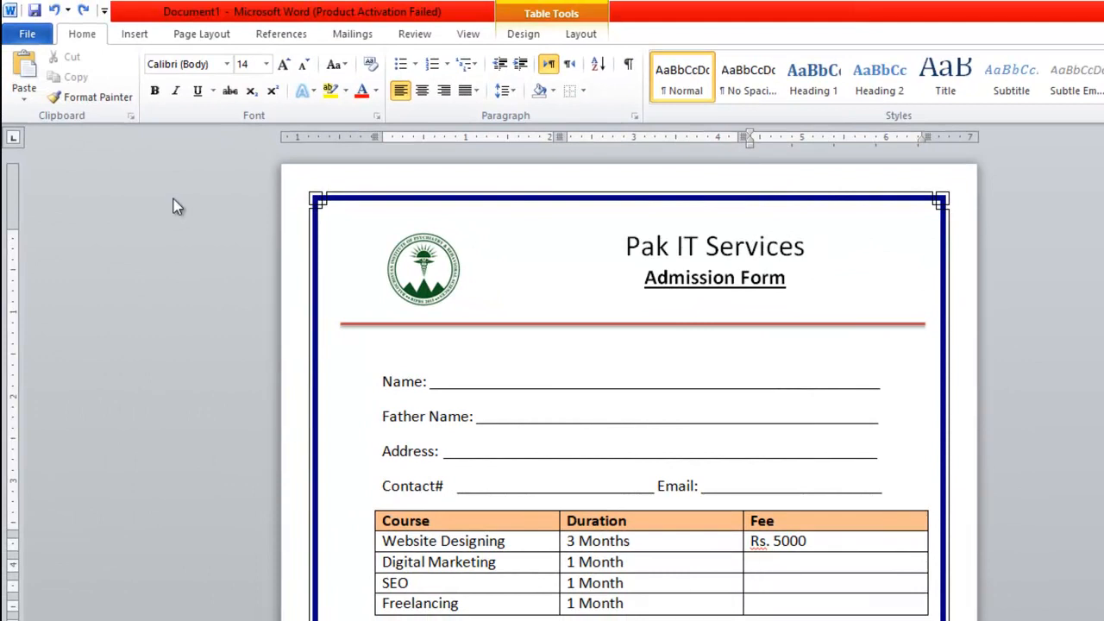
click(22, 69)
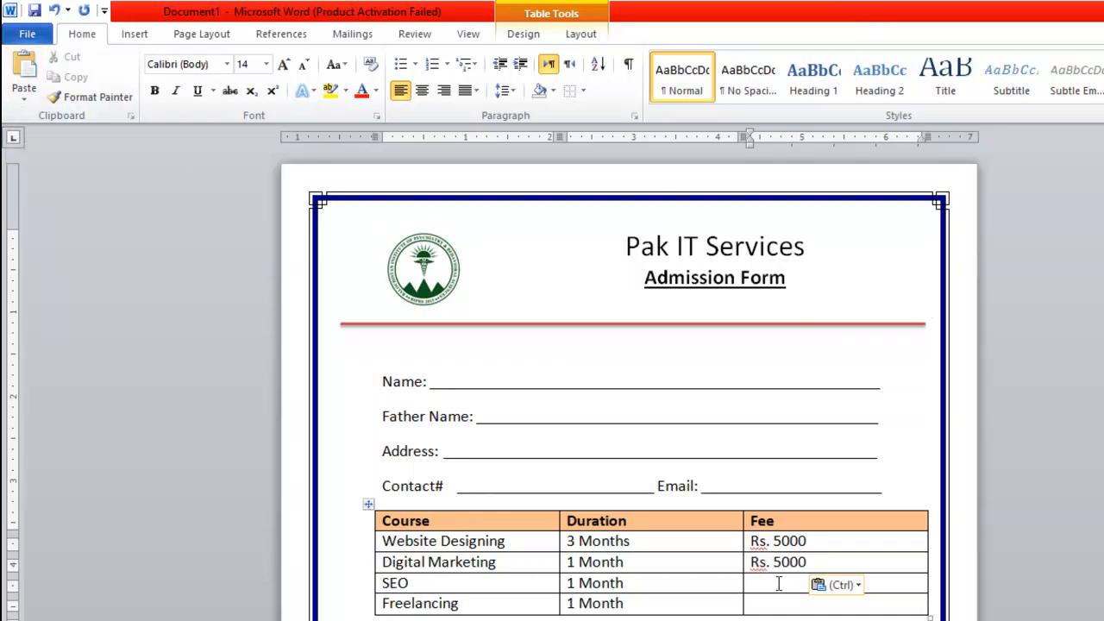
key(ctrl+v)
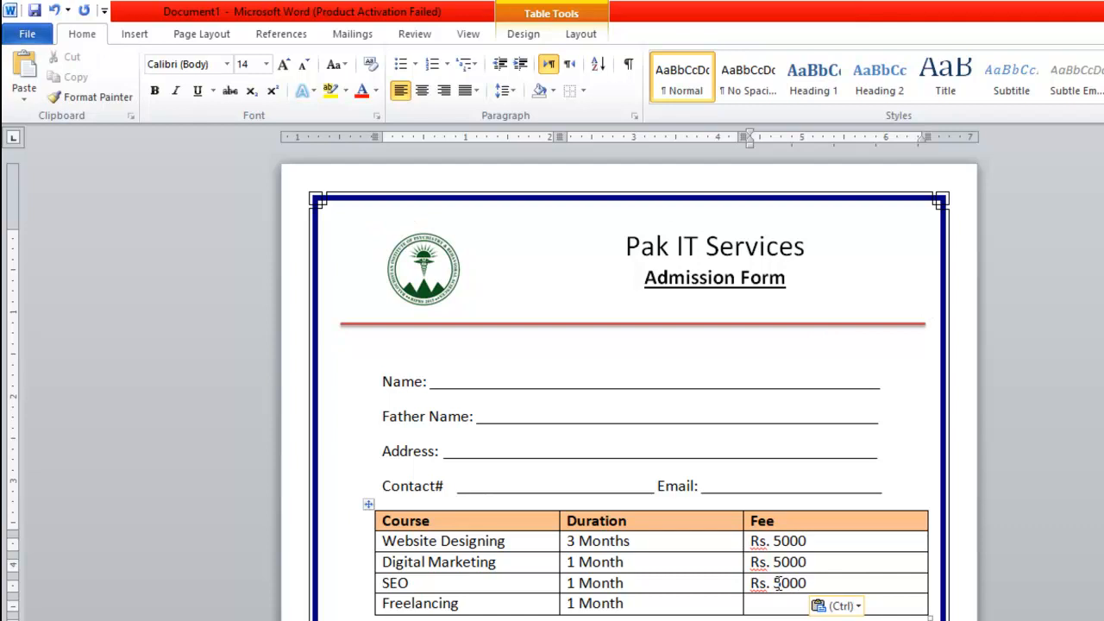
drag(808, 540, 752, 538)
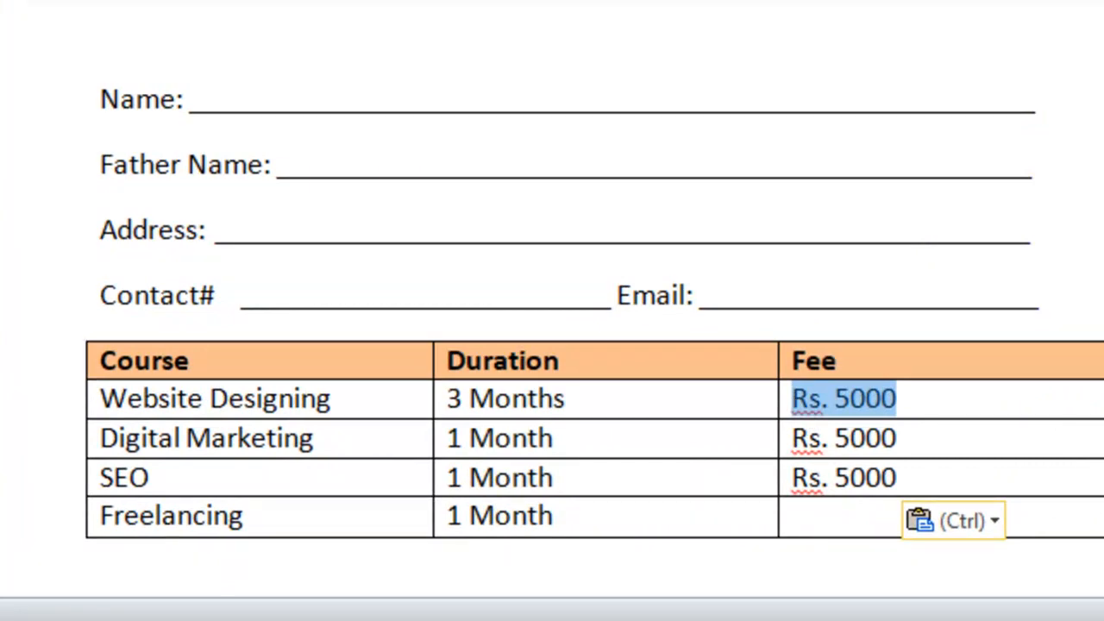
key(ctrl+c)
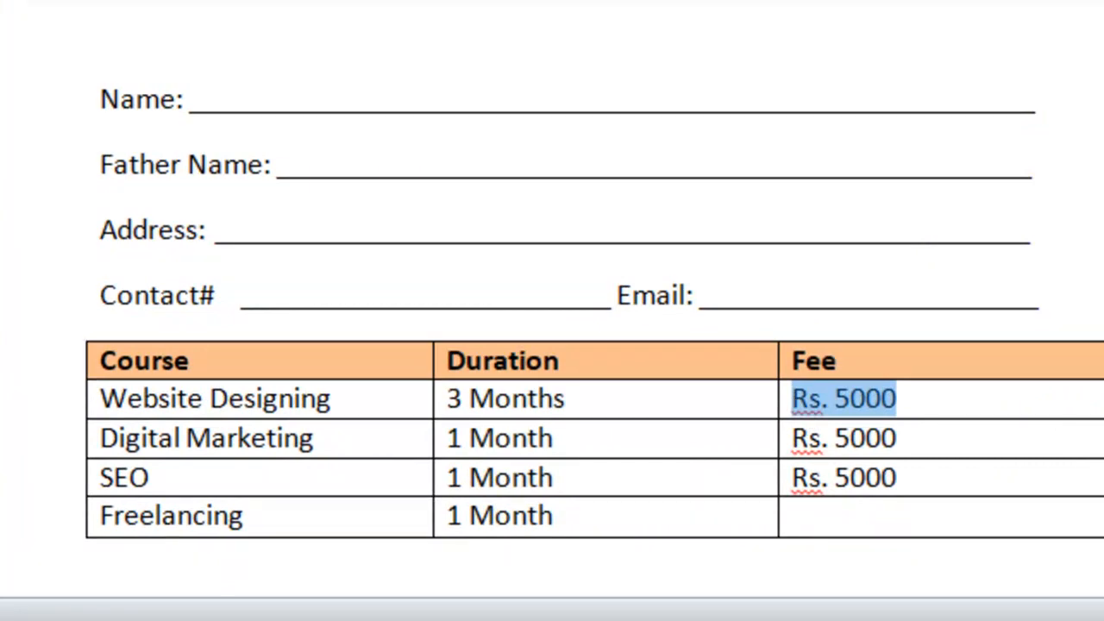
click(872, 518)
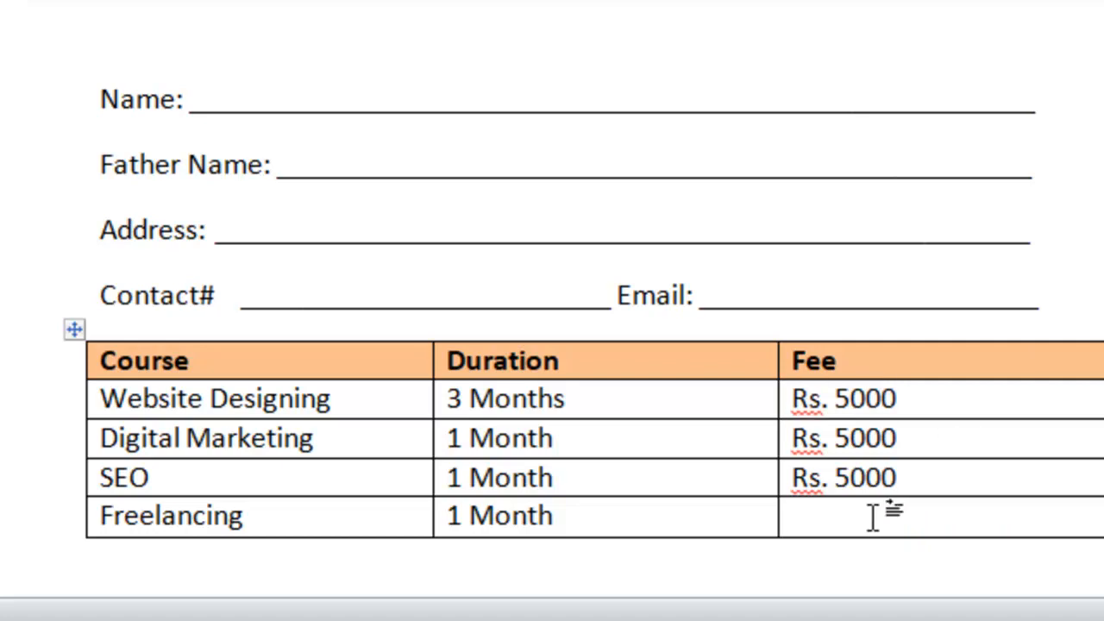
key(ctrl+v)
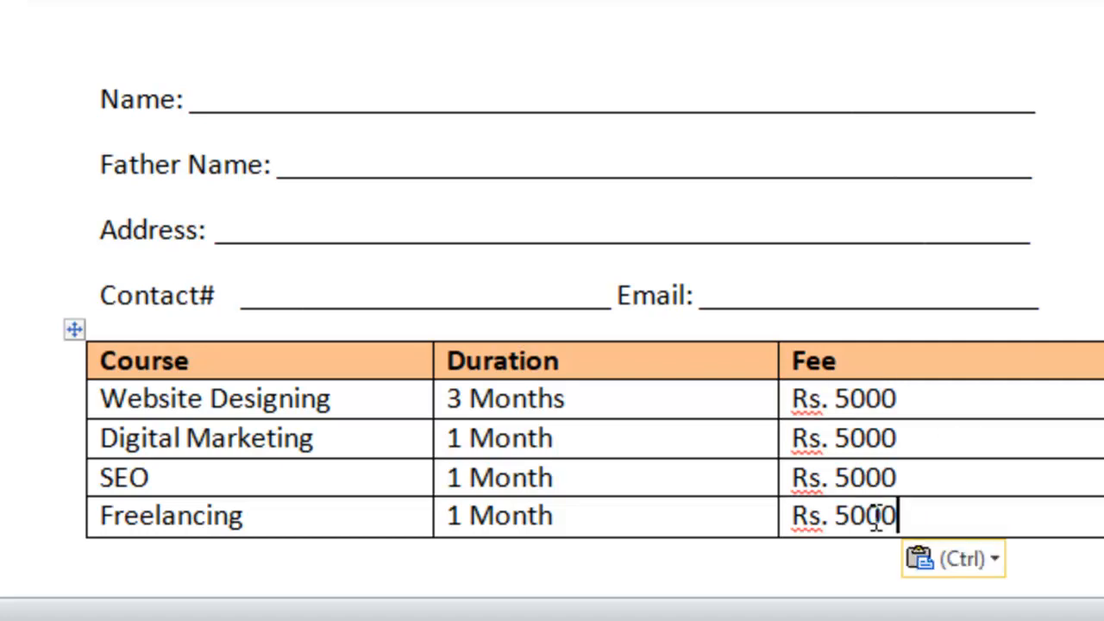
click(739, 389)
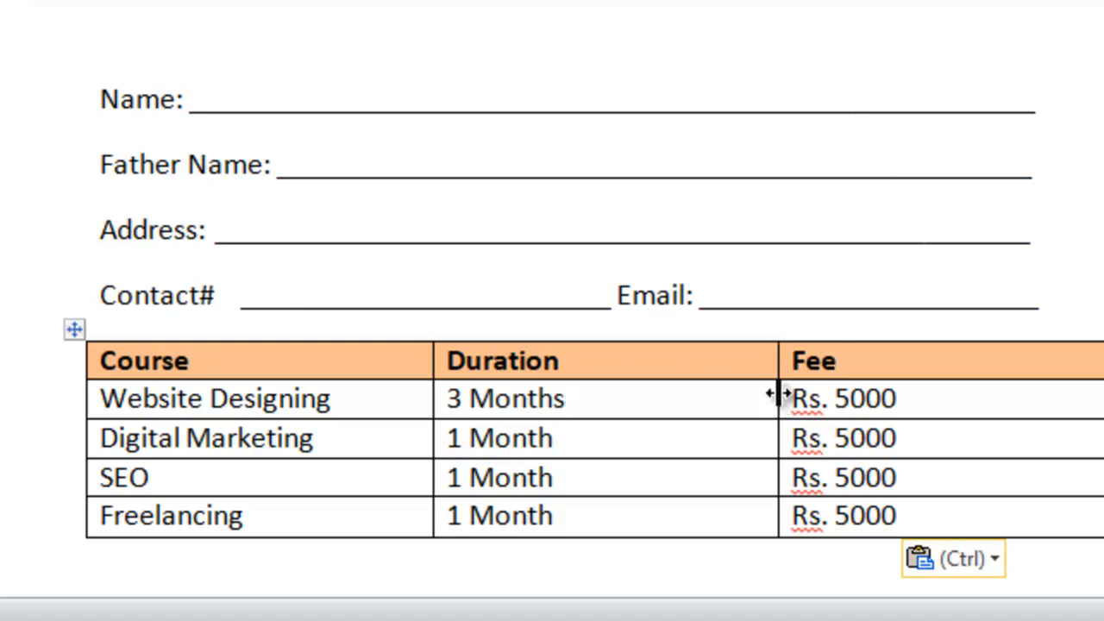
Drag the Duration/Fee and Course/Duration borders right, widening Course and narrowing Fee.
drag(778, 394, 849, 397)
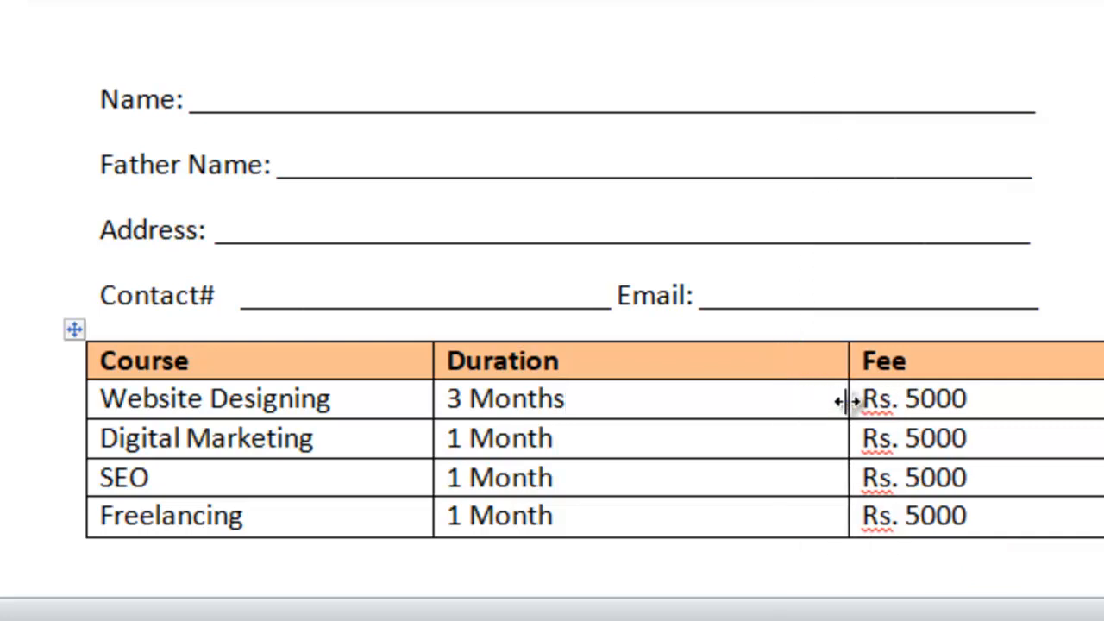
drag(432, 404, 504, 403)
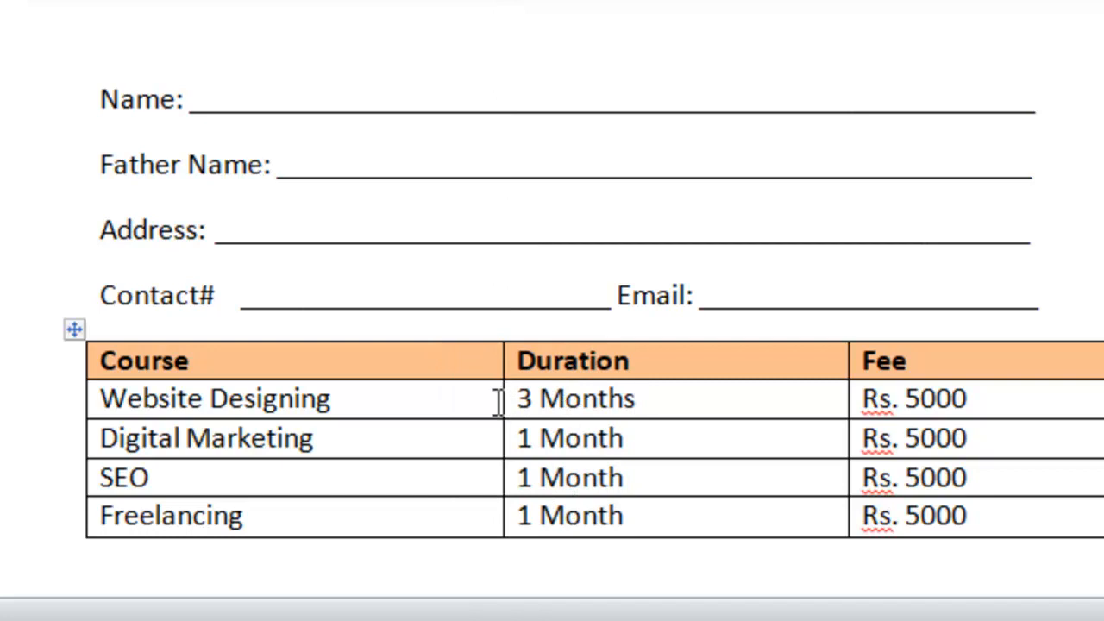
click(307, 402)
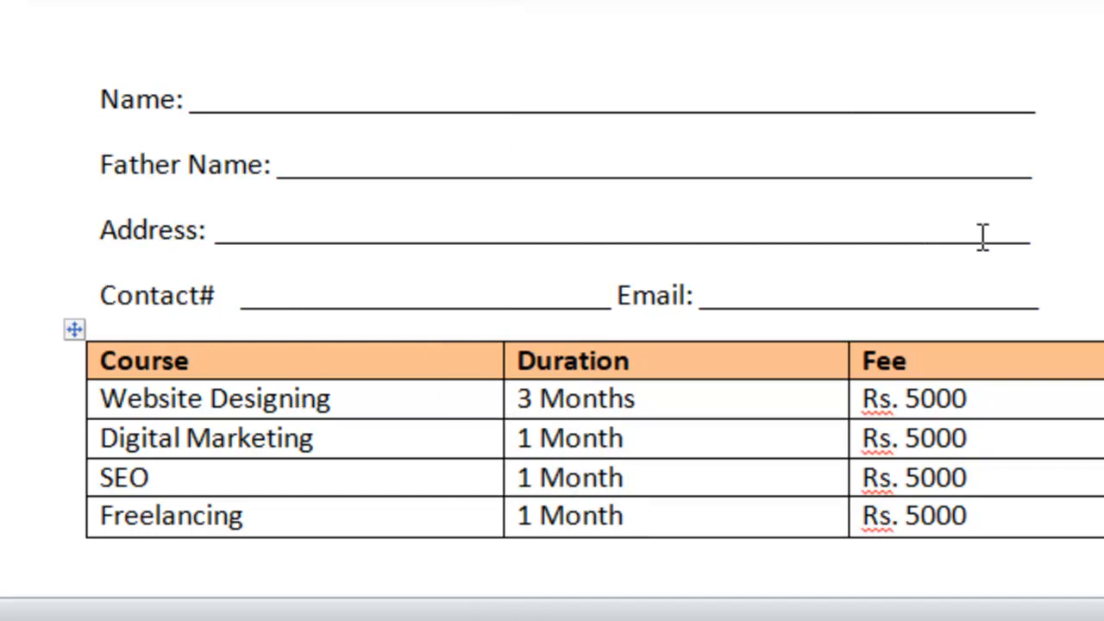